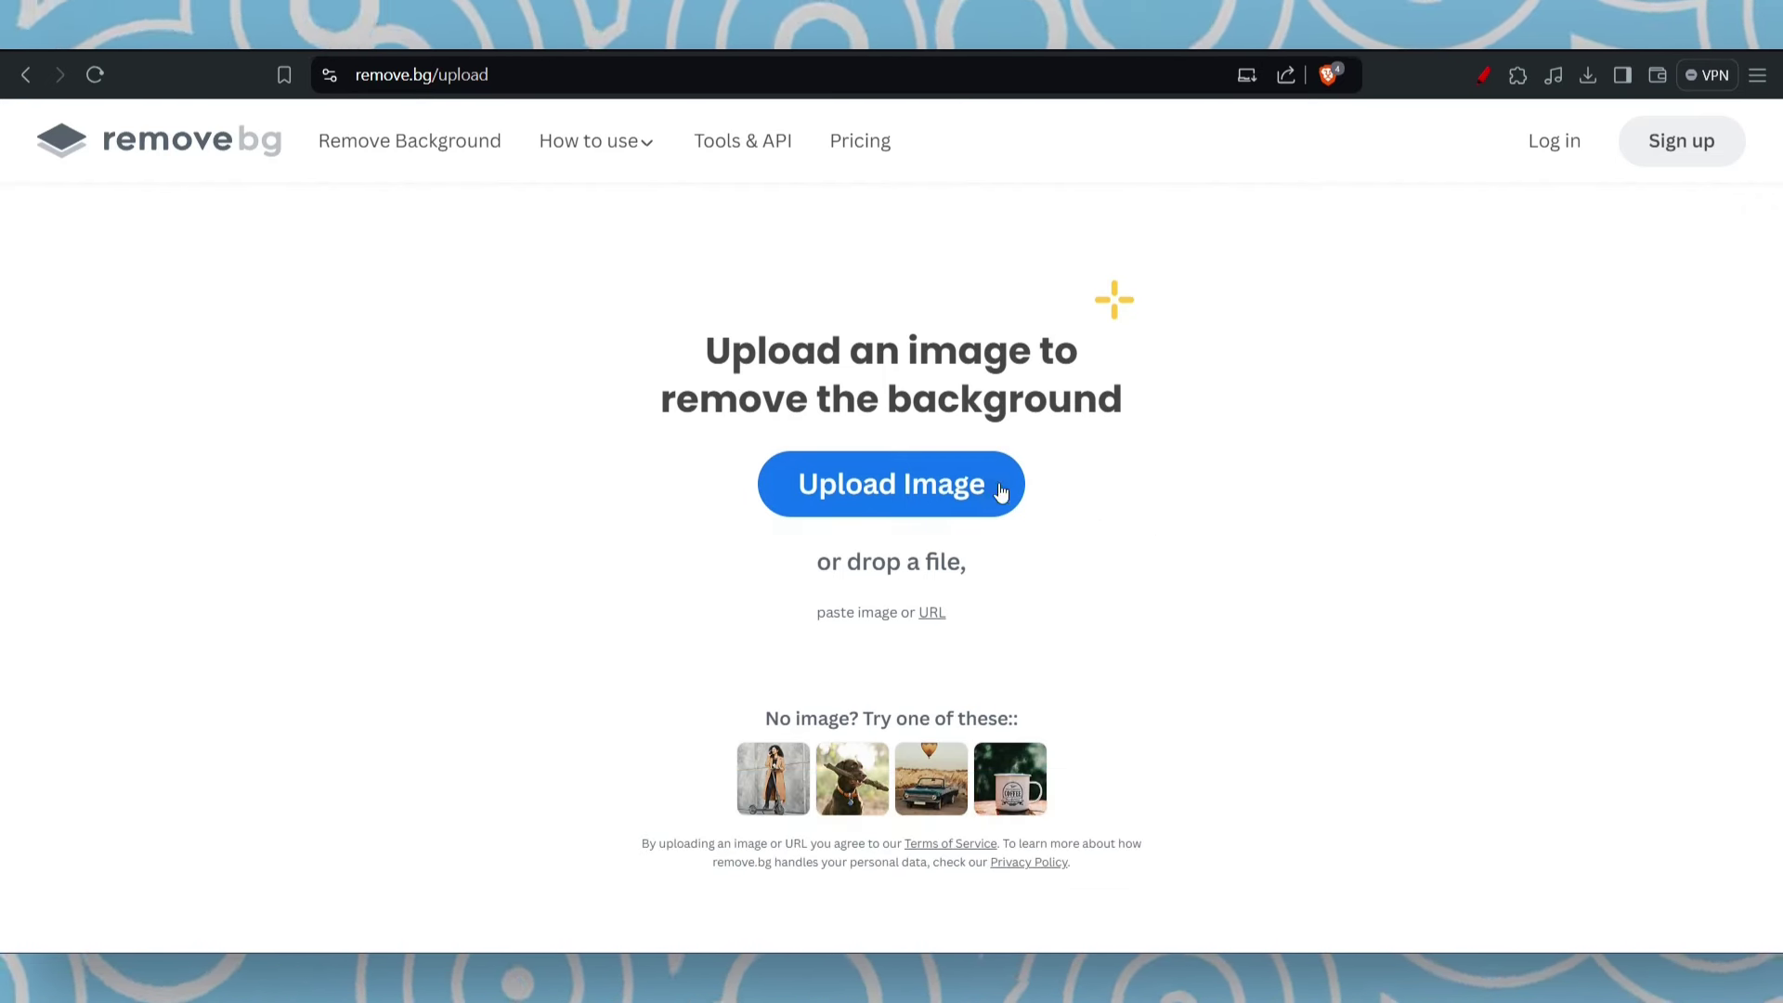
# Upload the retro vinyl record image for background removal and download the 500 × 500 px cutout.
pyautogui.click(962, 486)
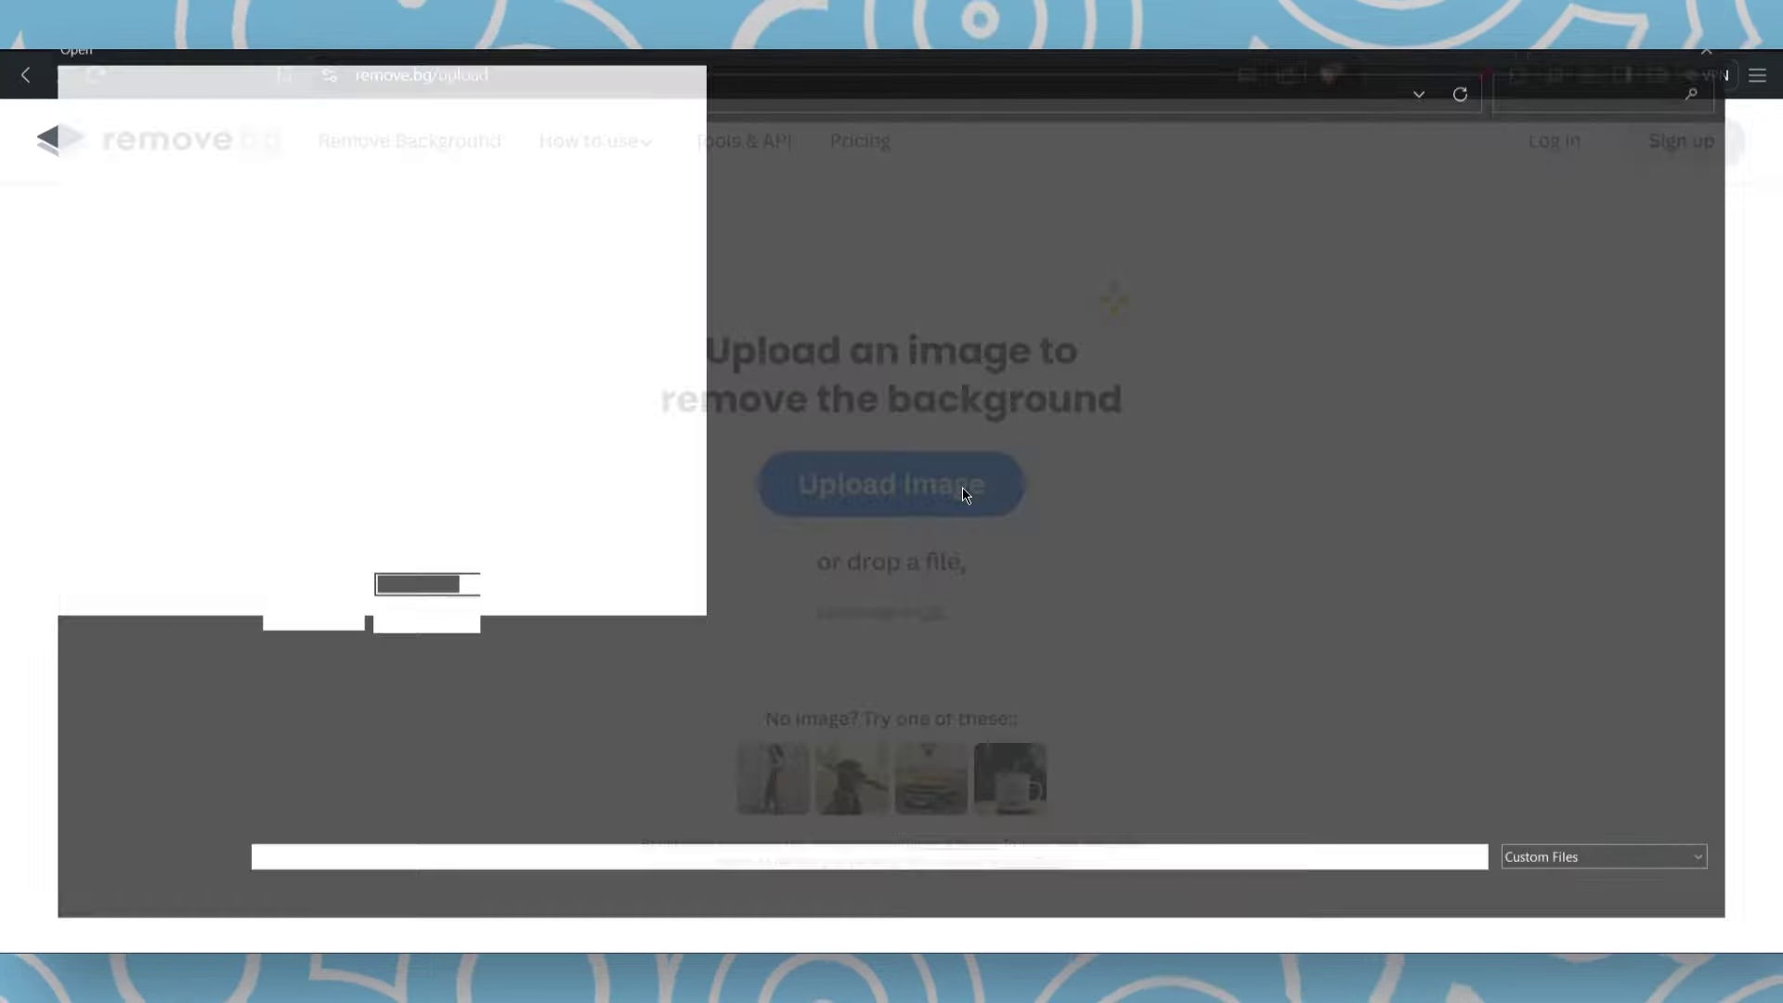
pyautogui.doubleClick(520, 213)
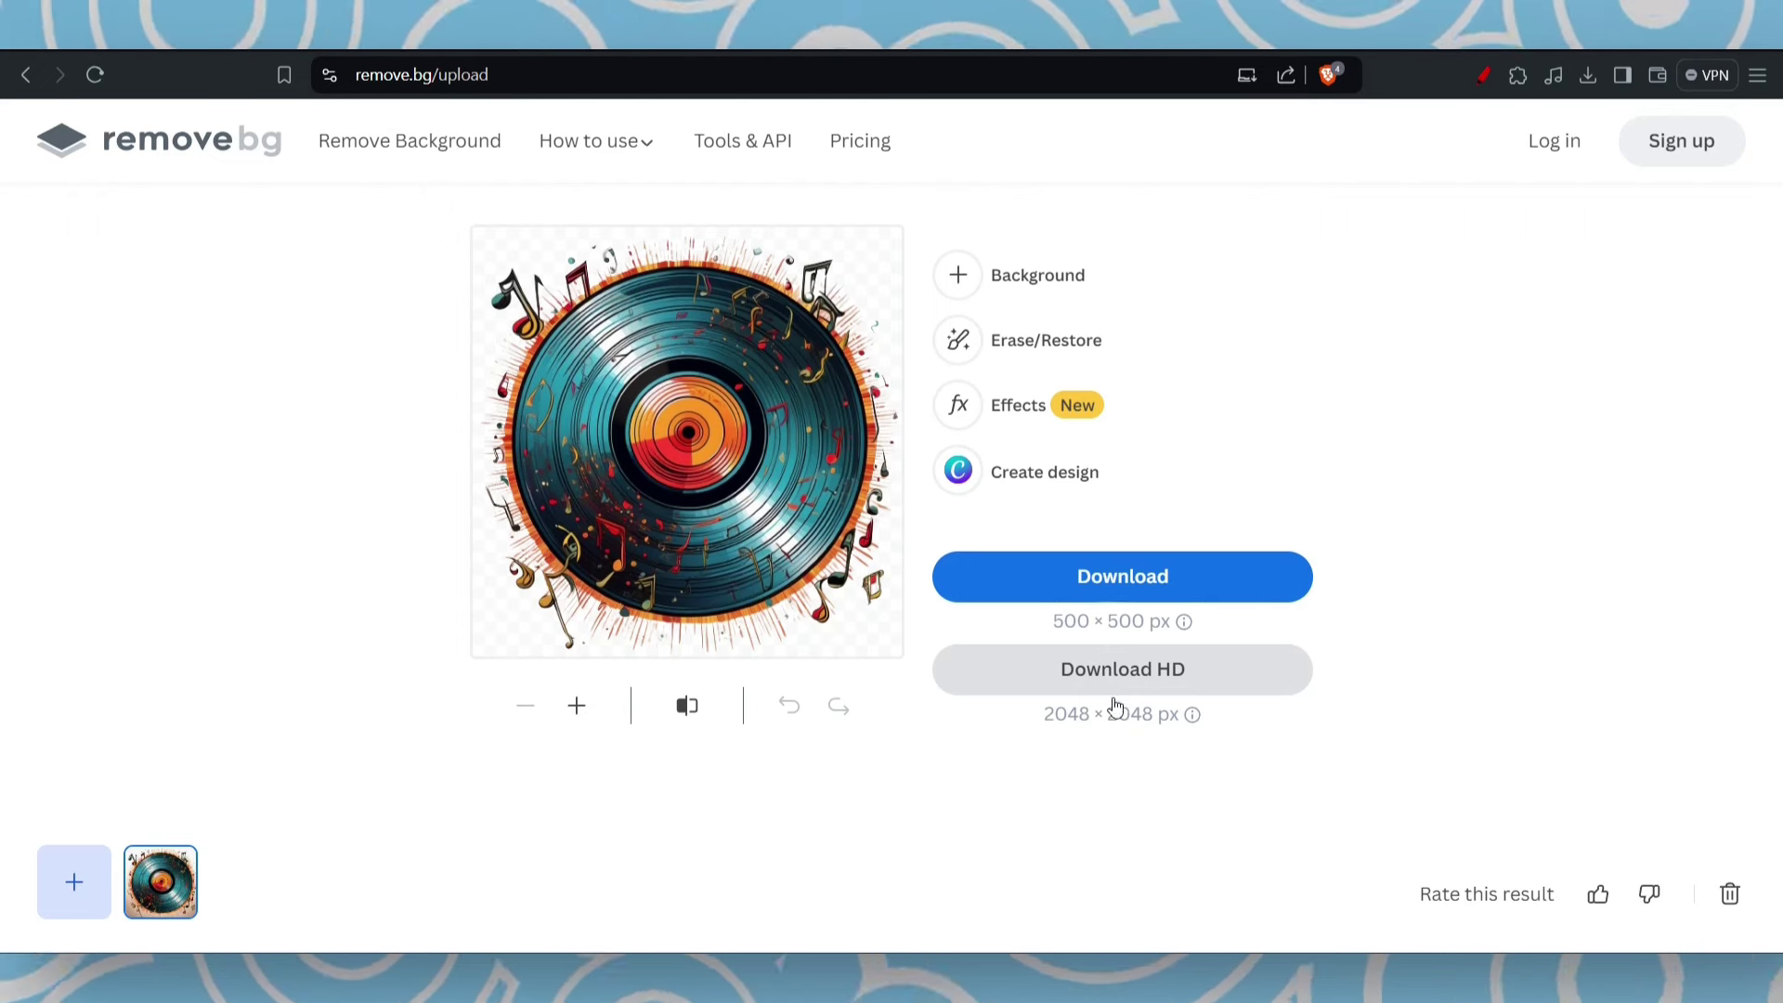
pyautogui.click(1168, 583)
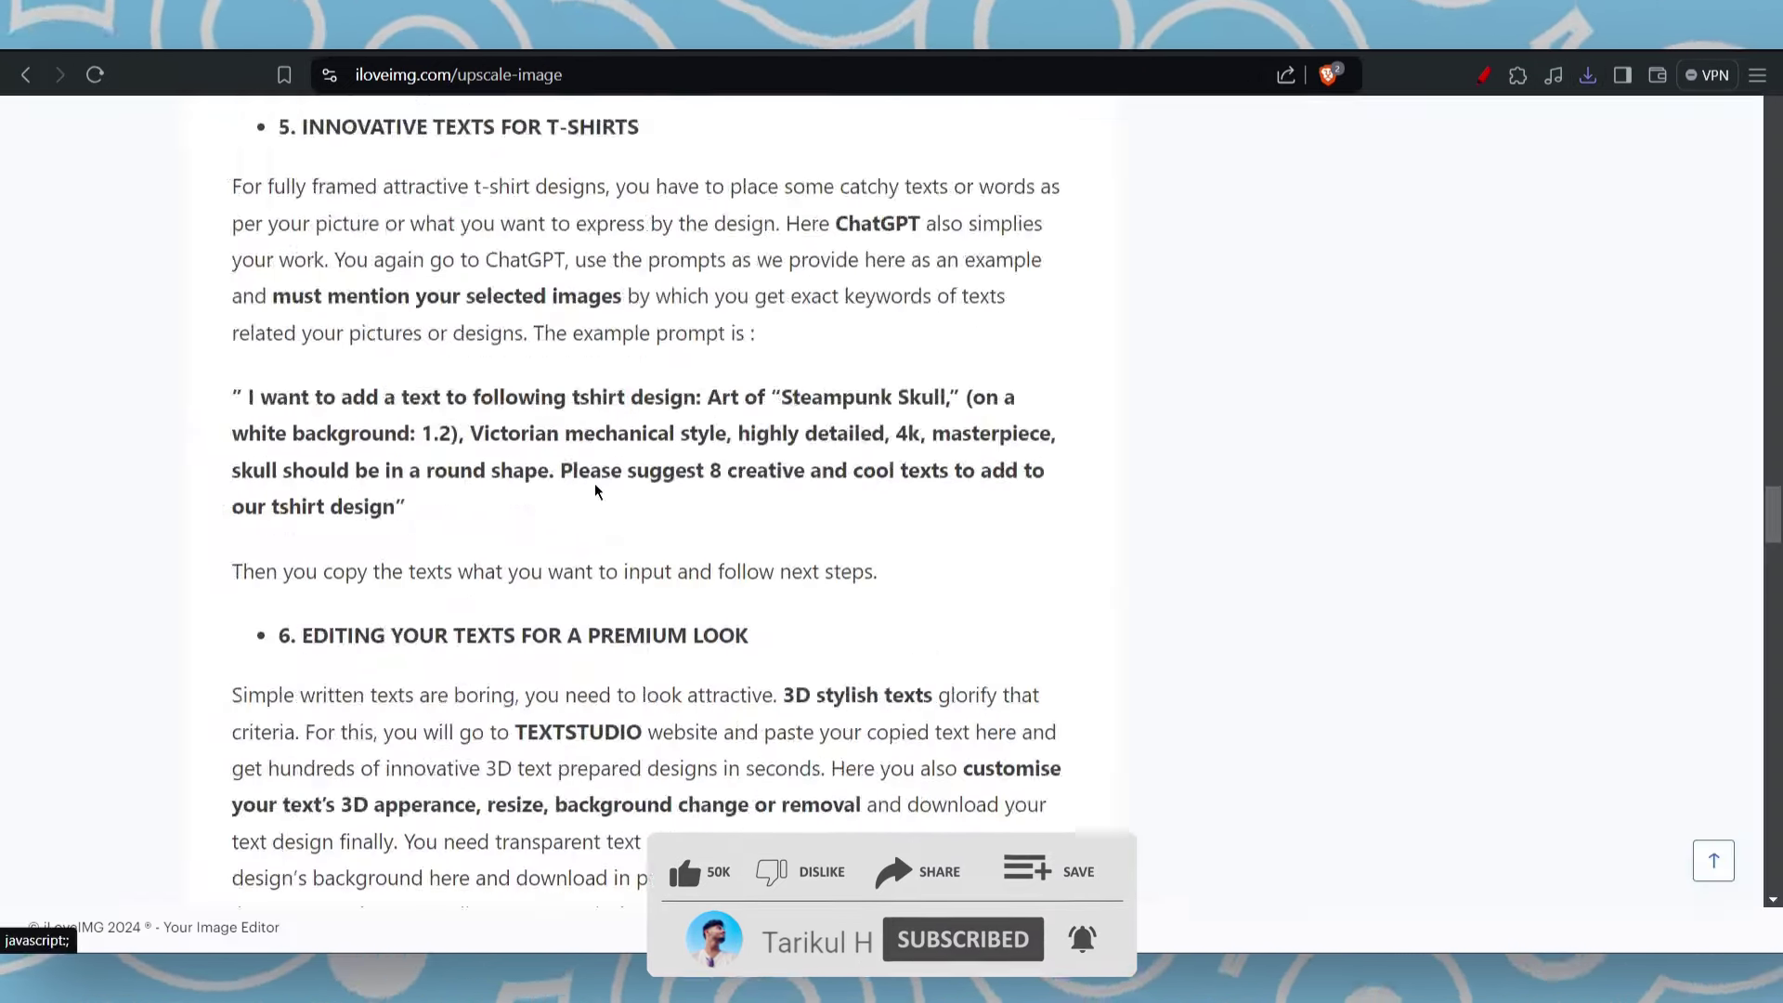
# Load the vinyl record cutout into iLoveIMG's Upscale image tool and upscale it 2x to 1,000 × 1,000 px.
pyautogui.scroll(-15, 594, 483)
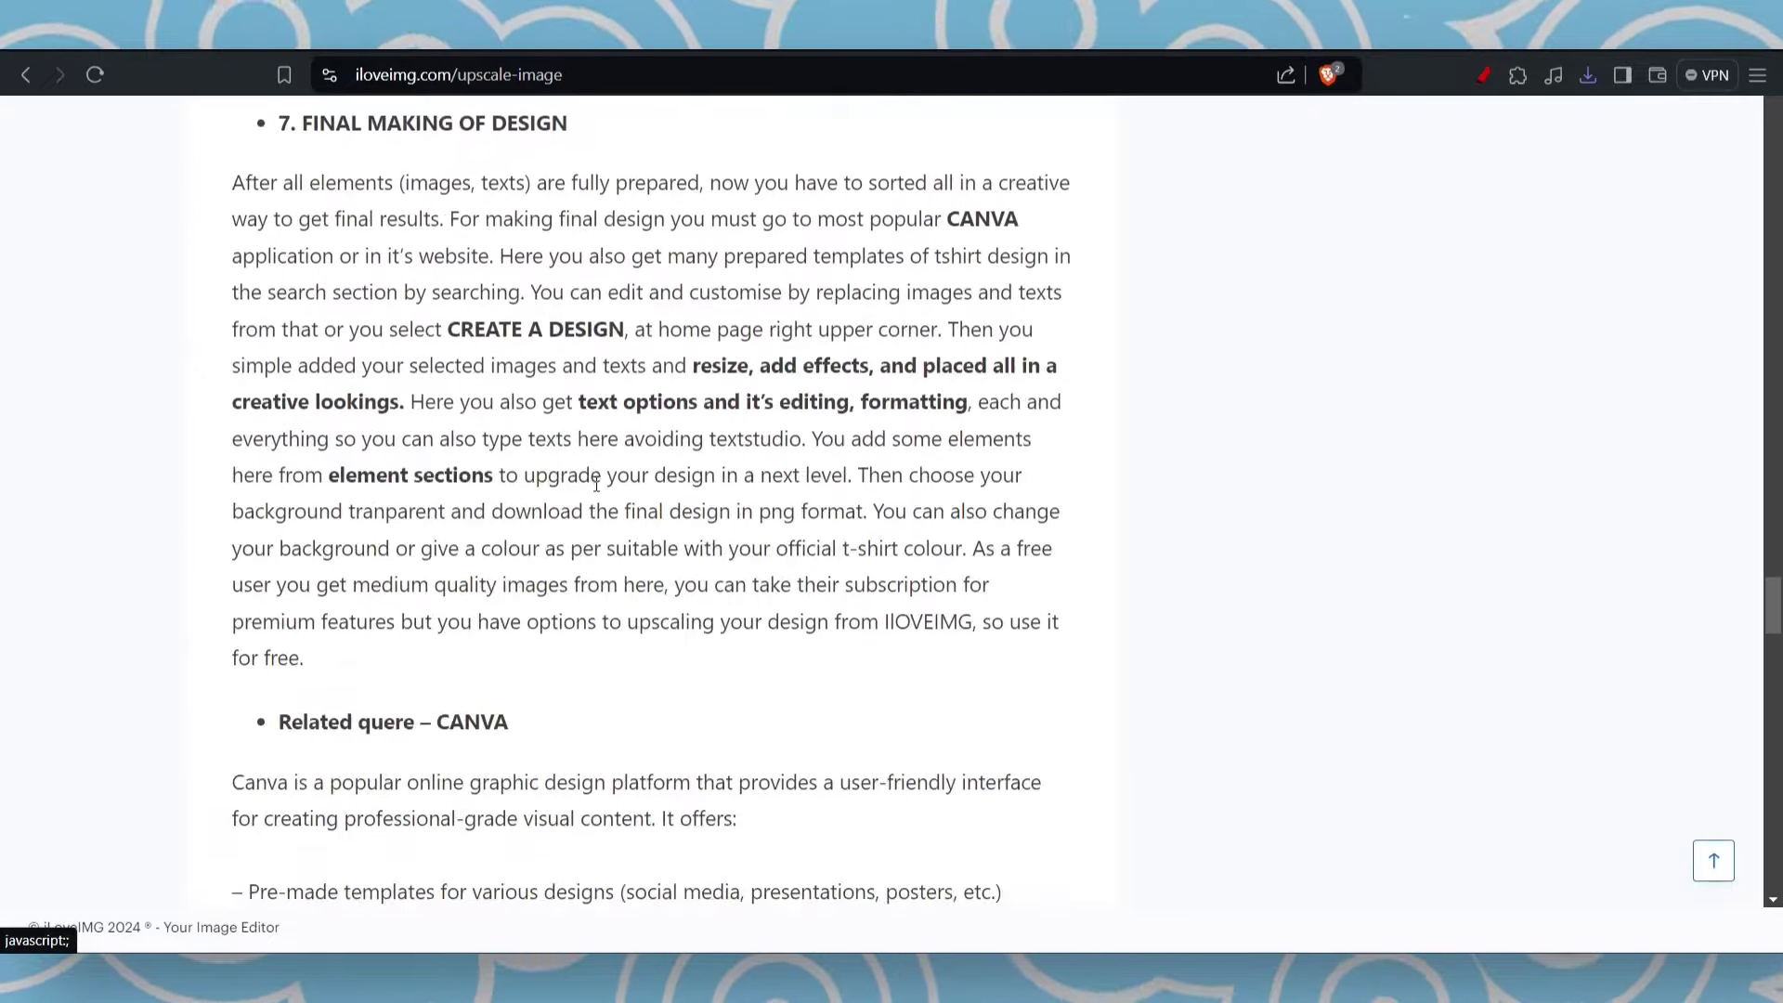
pyautogui.scroll(-10, 594, 488)
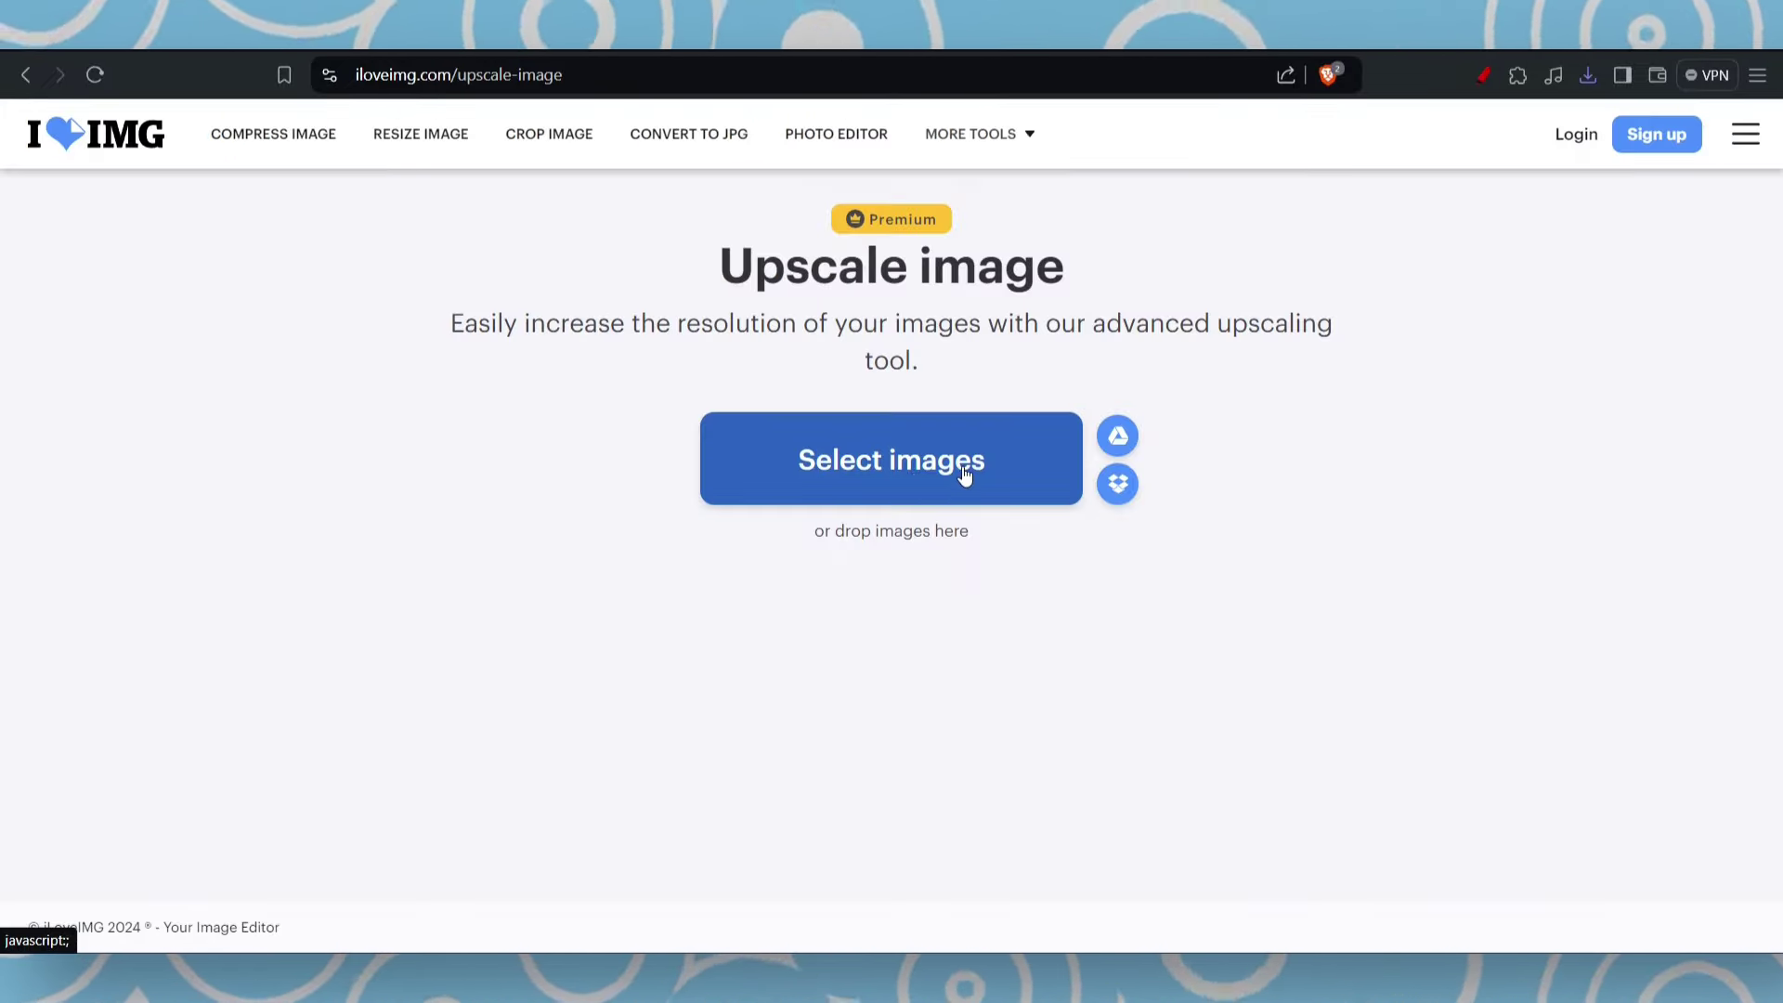
pyautogui.click(975, 469)
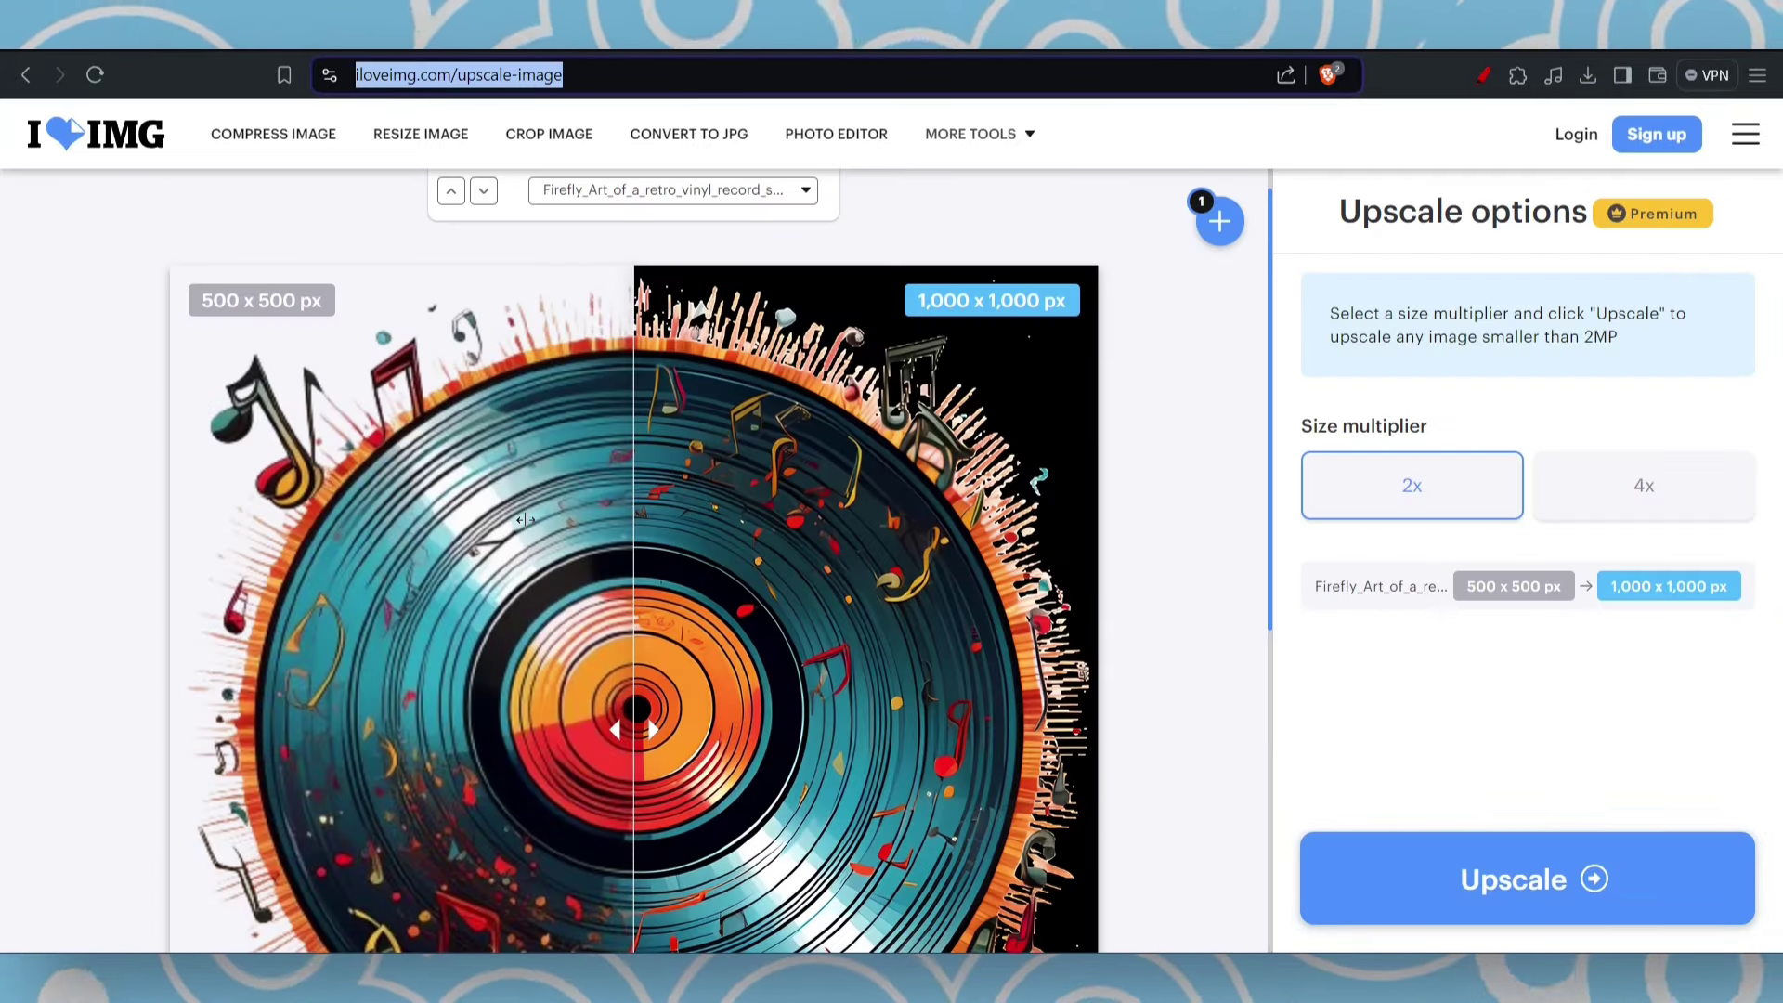
pyautogui.scroll(-2, 562, 667)
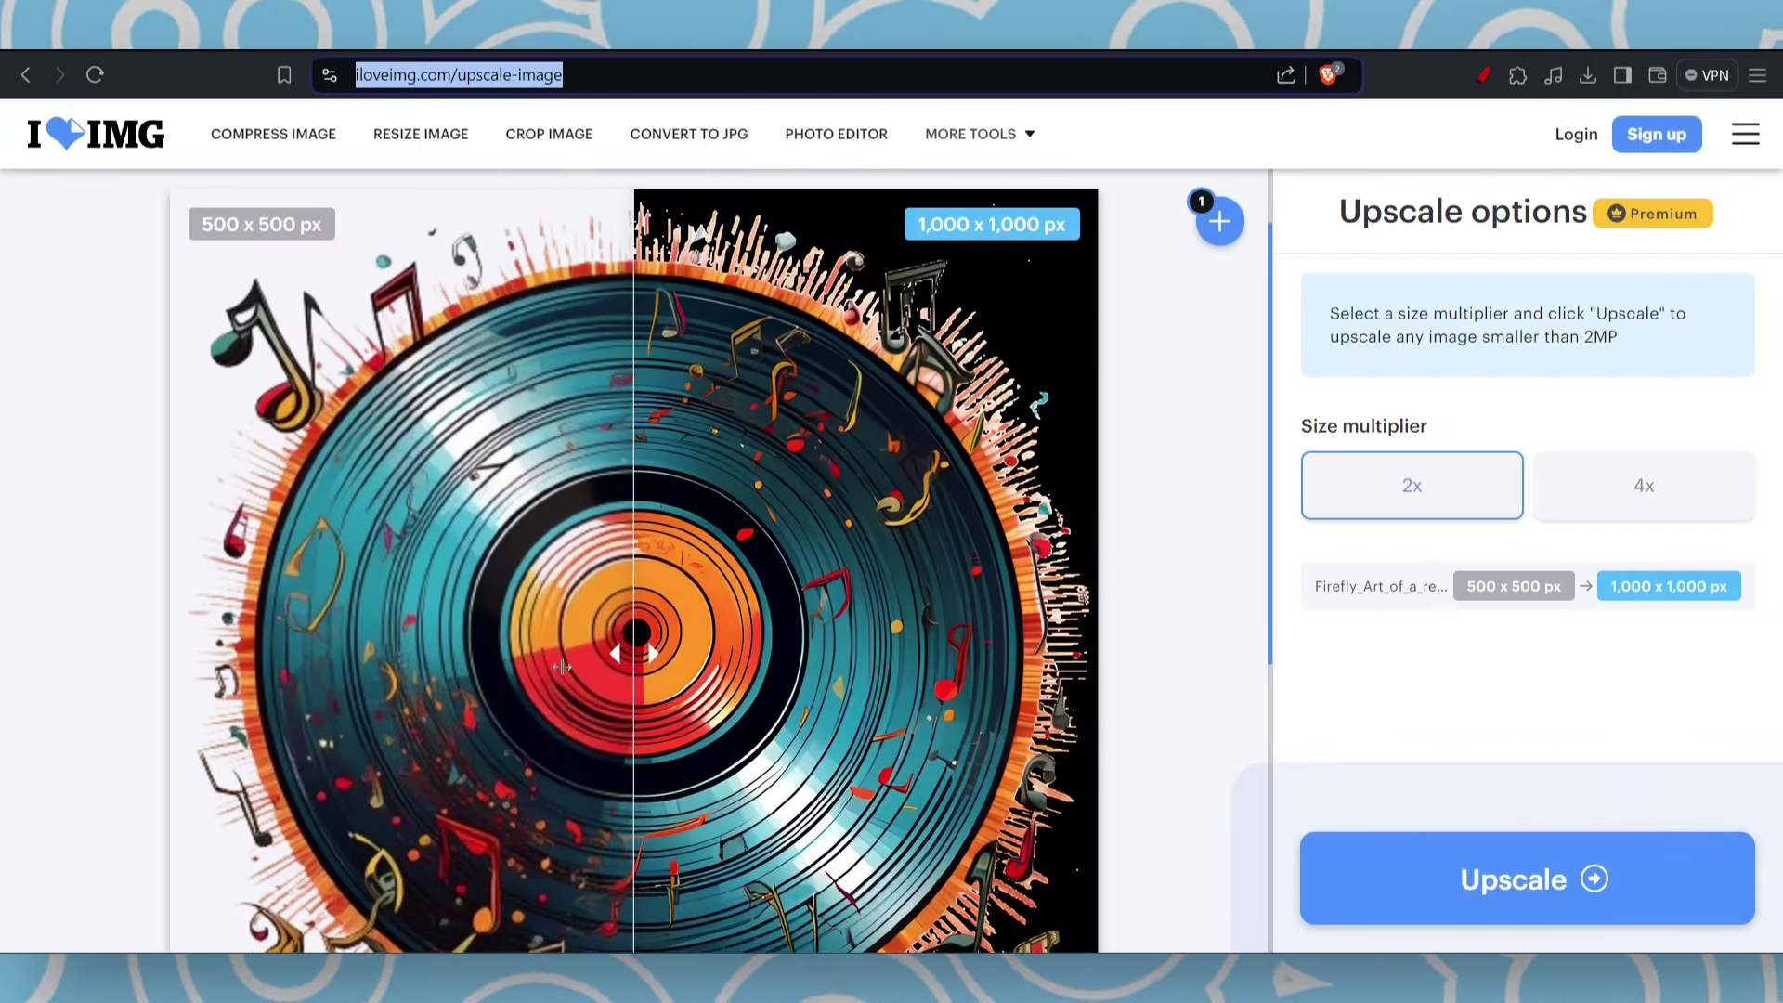
pyautogui.scroll(-1, 562, 667)
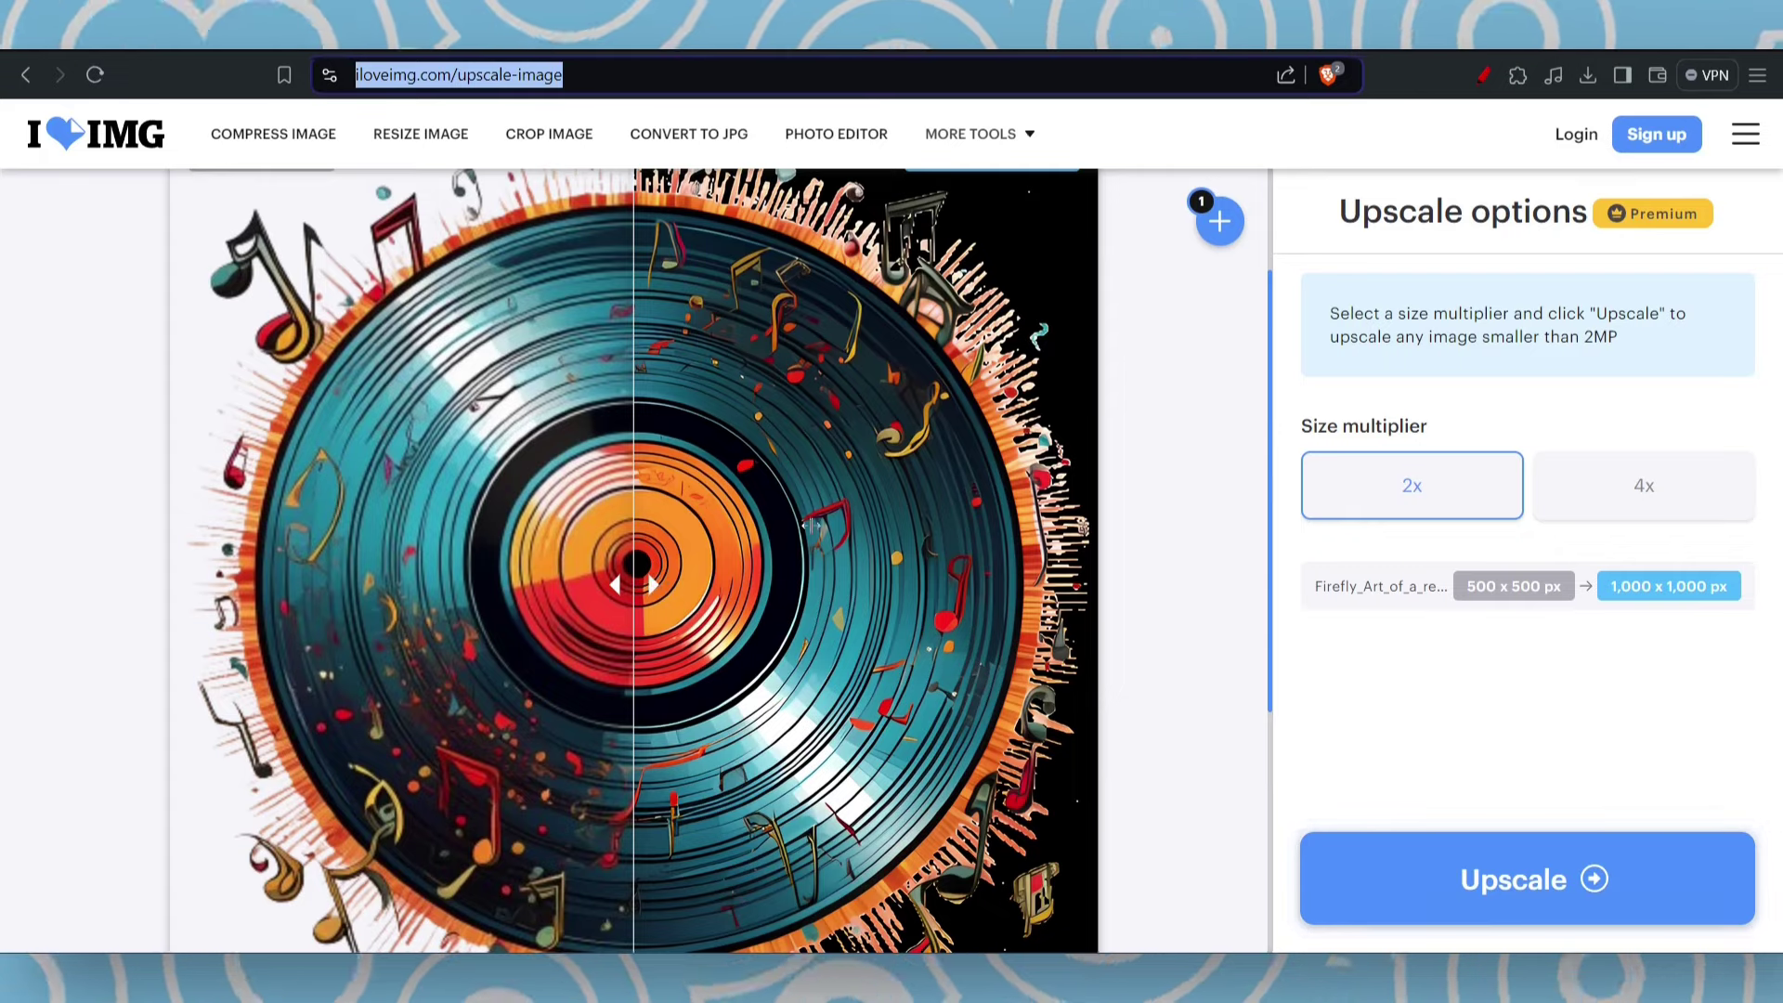
pyautogui.scroll(-3, 810, 523)
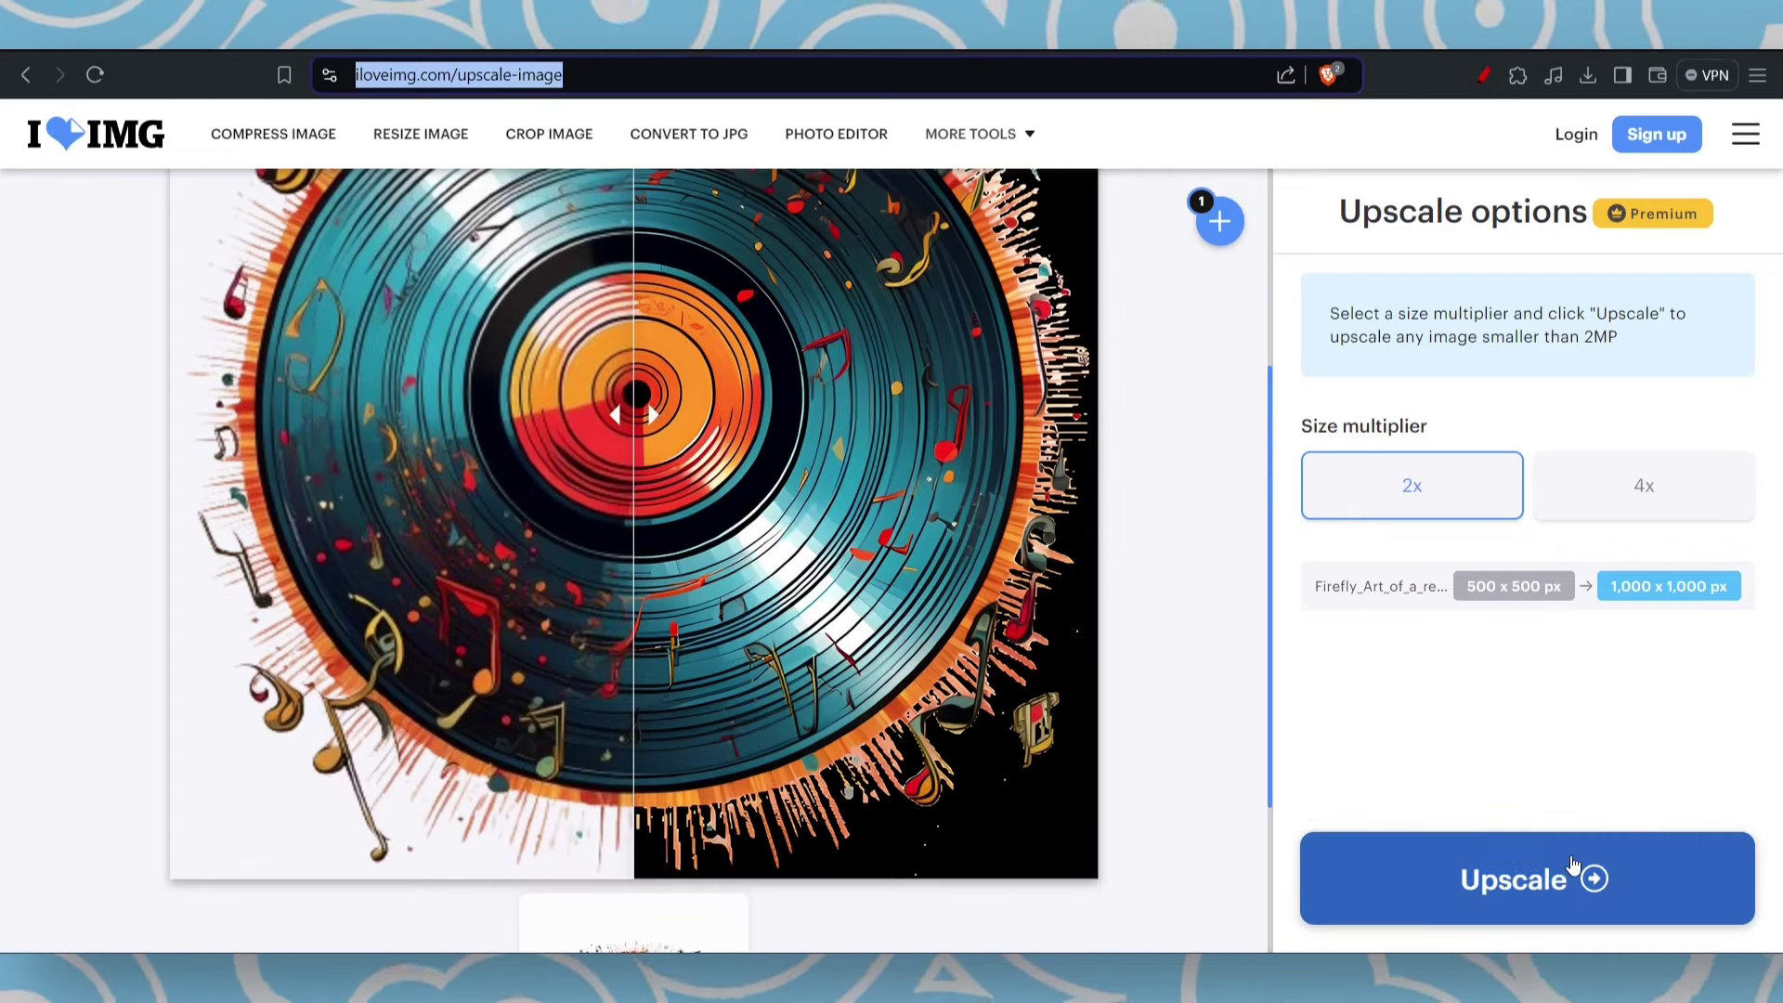
pyautogui.click(1572, 868)
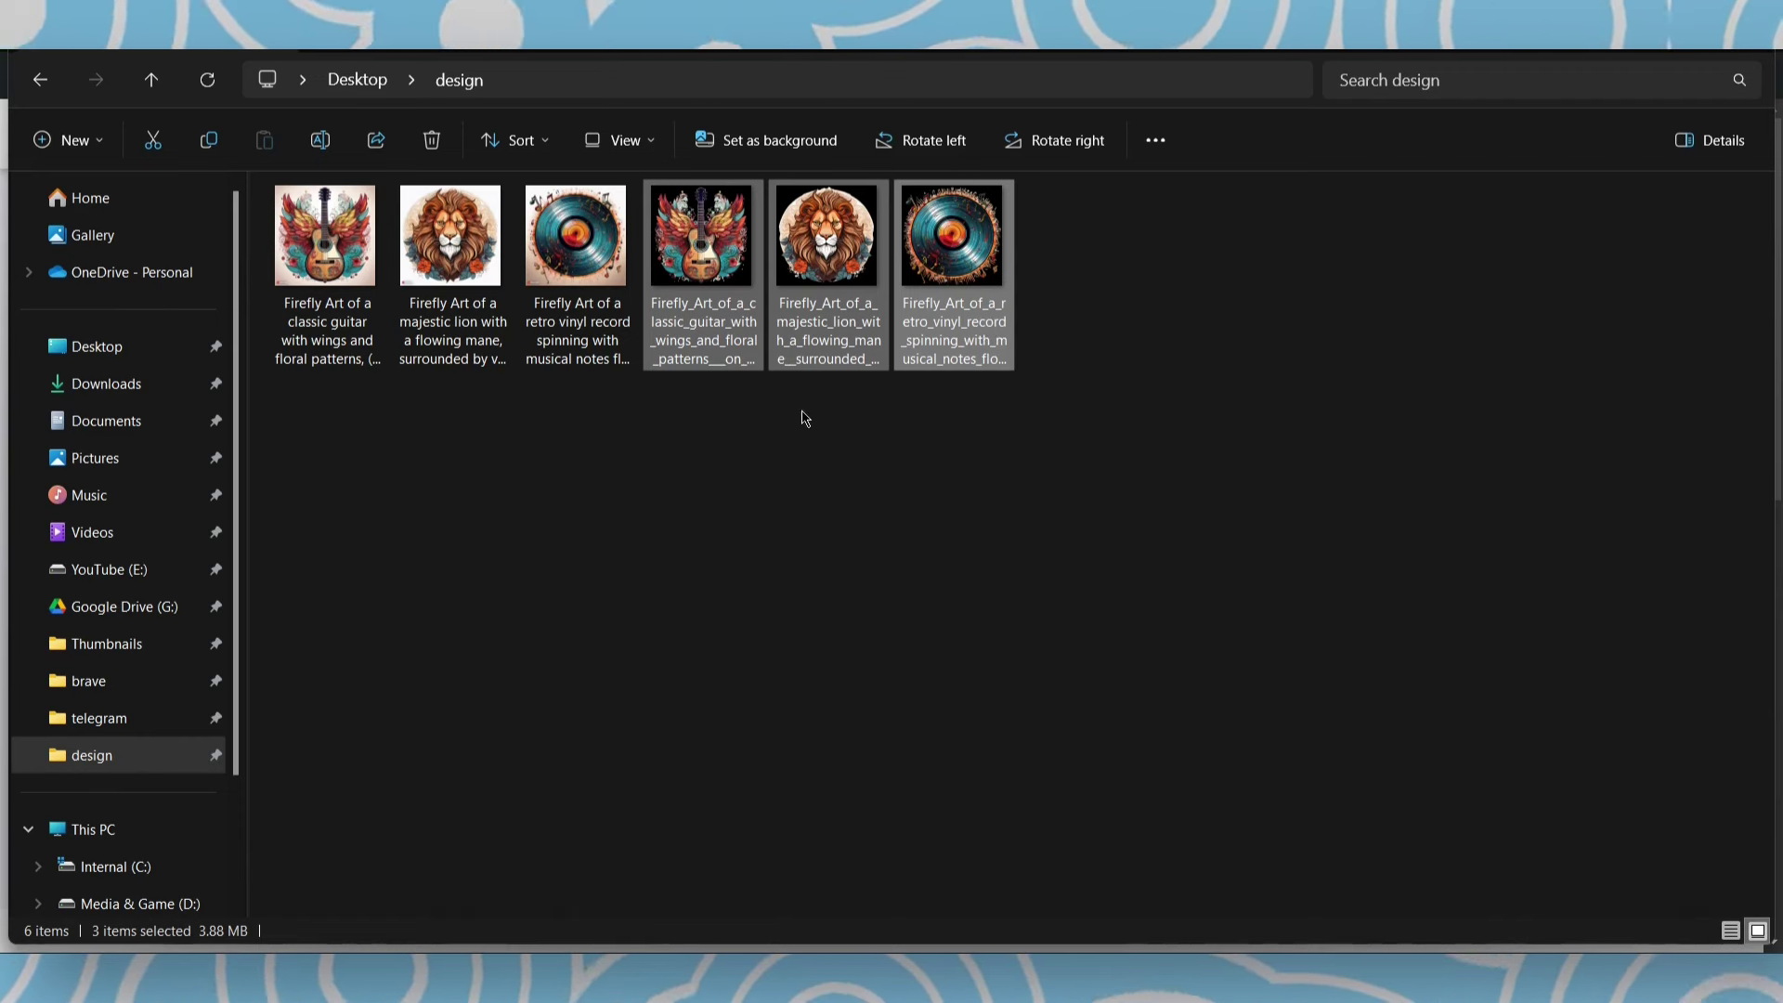
# In File Explorer's design folder, delete the three original guitar, lion and vinyl record images that still have light backgrounds.
pyautogui.click(671, 436)
pyautogui.moveTo(569, 415); pyautogui.dragTo(339, 210)
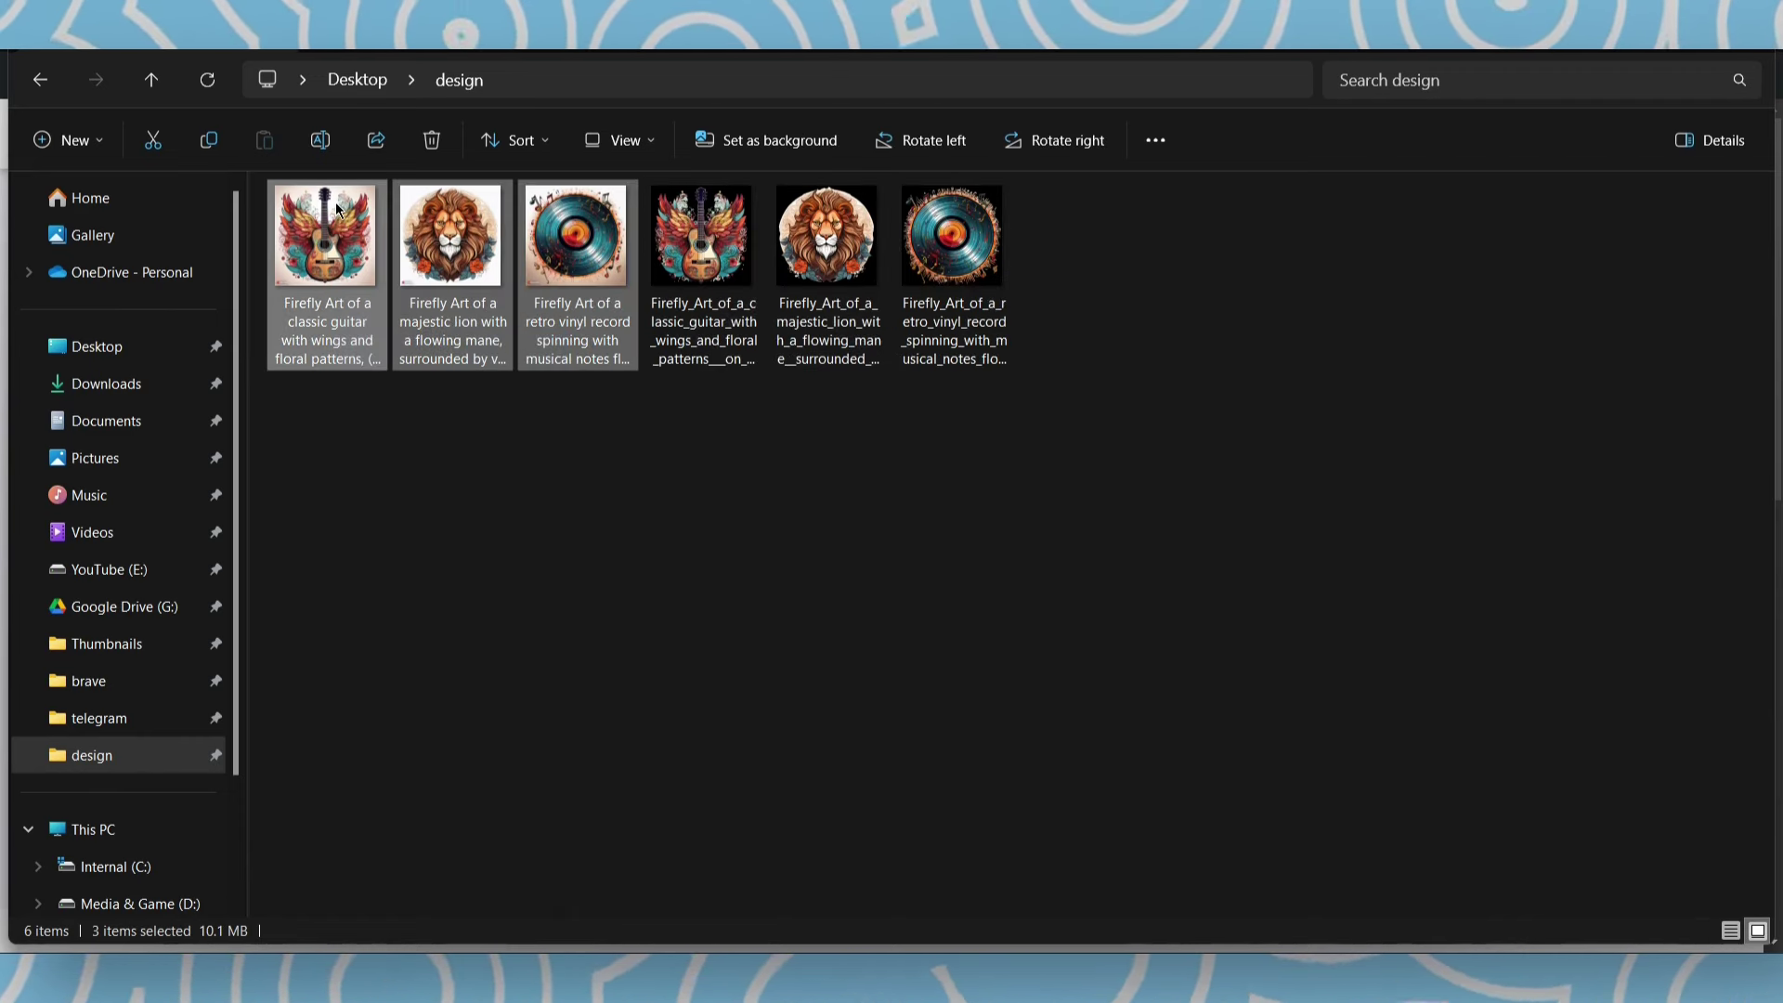
pyautogui.press('Delete')
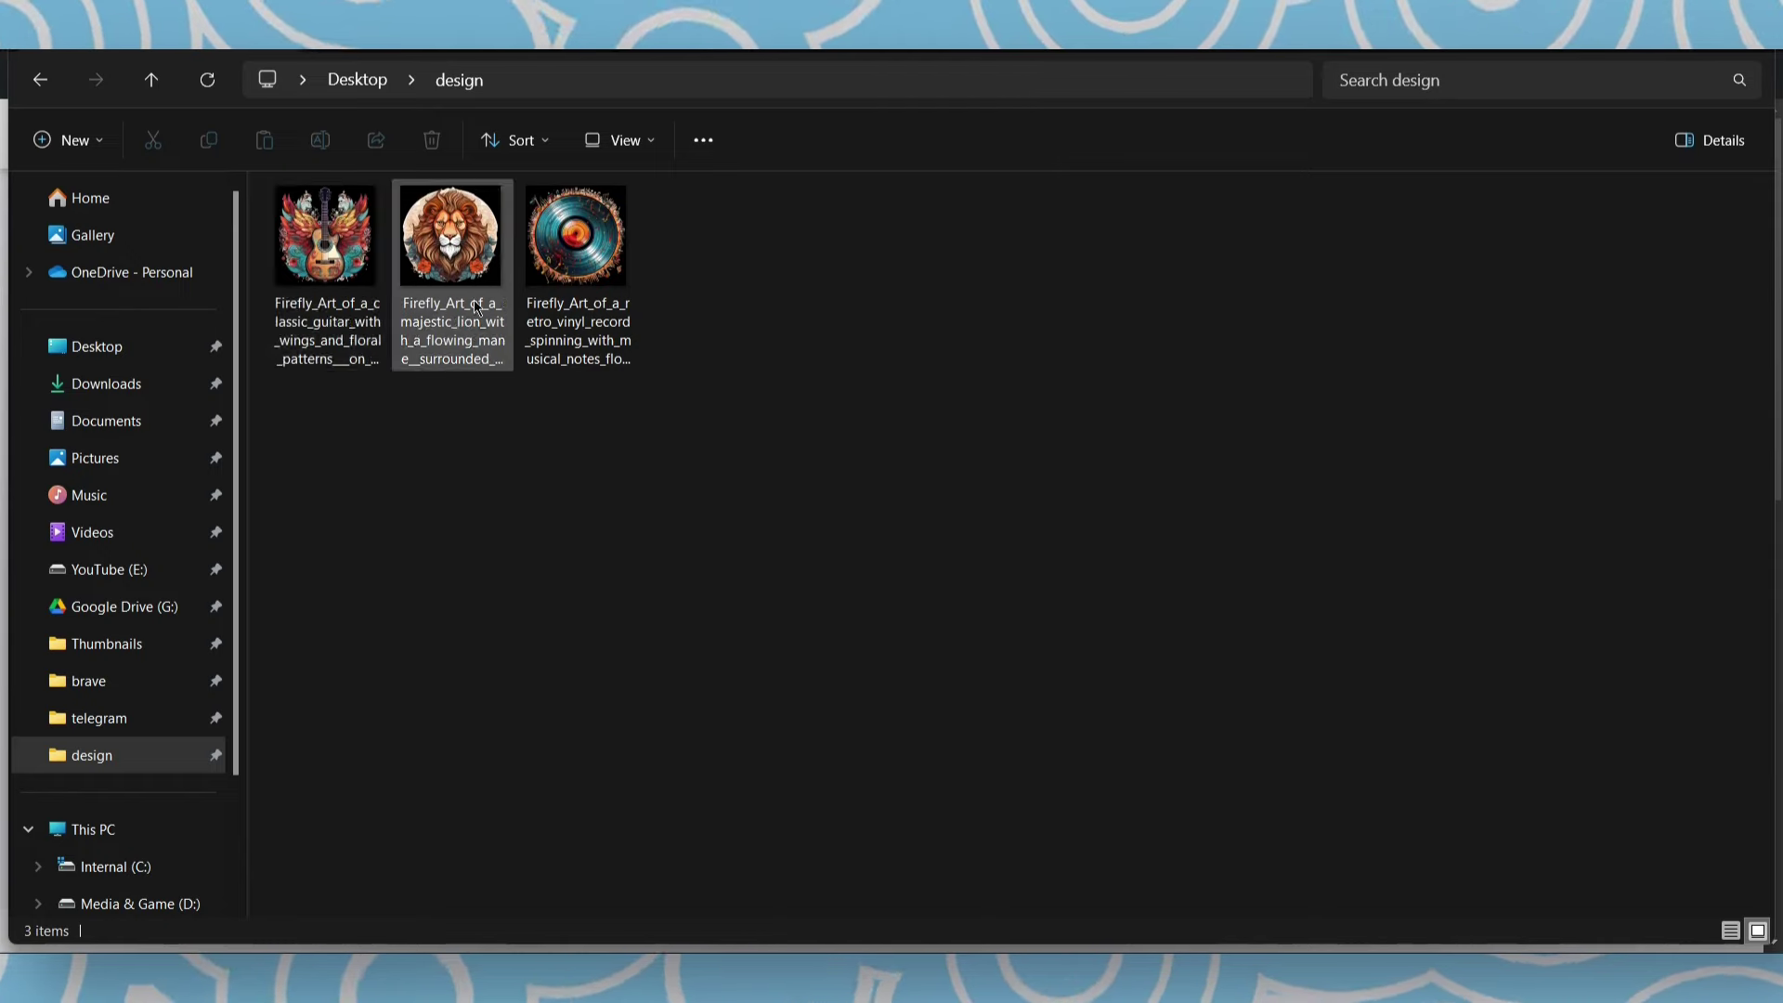
# Inspect the upscaled guitar and vinyl record images from the design folder at full size, closing the viewer after each.
pyautogui.doubleClick(344, 262)
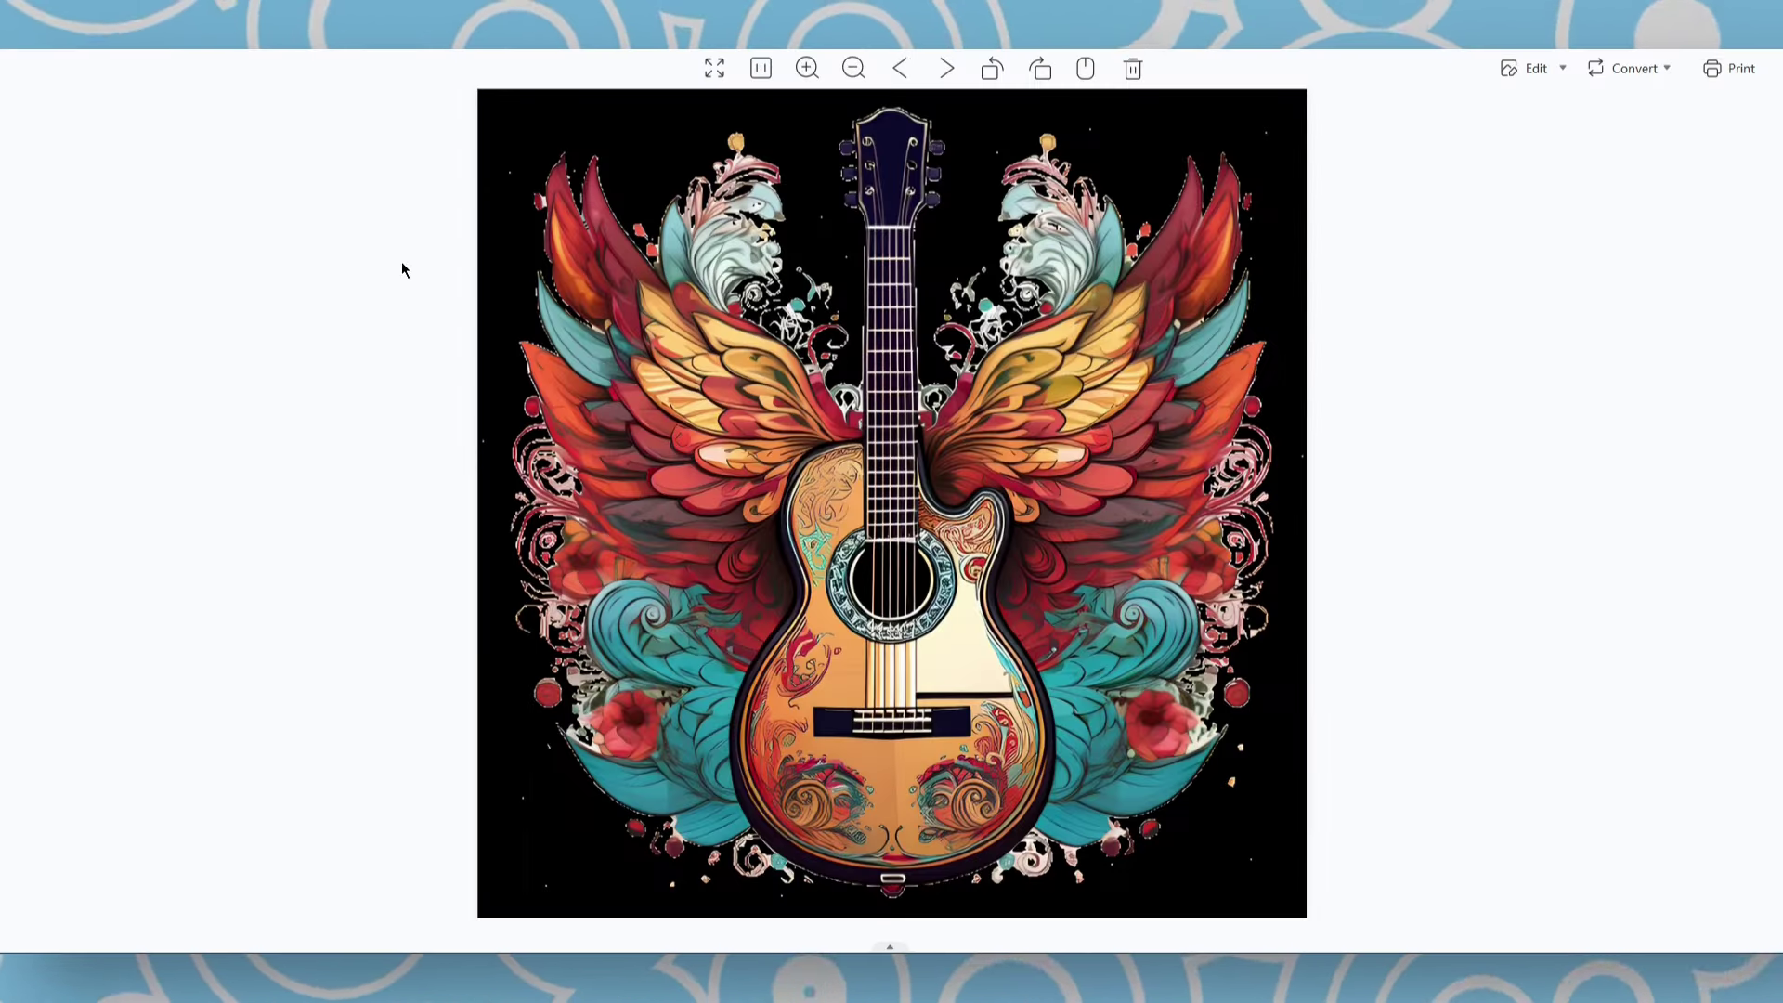
pyautogui.hotkey('alt', 'F4')
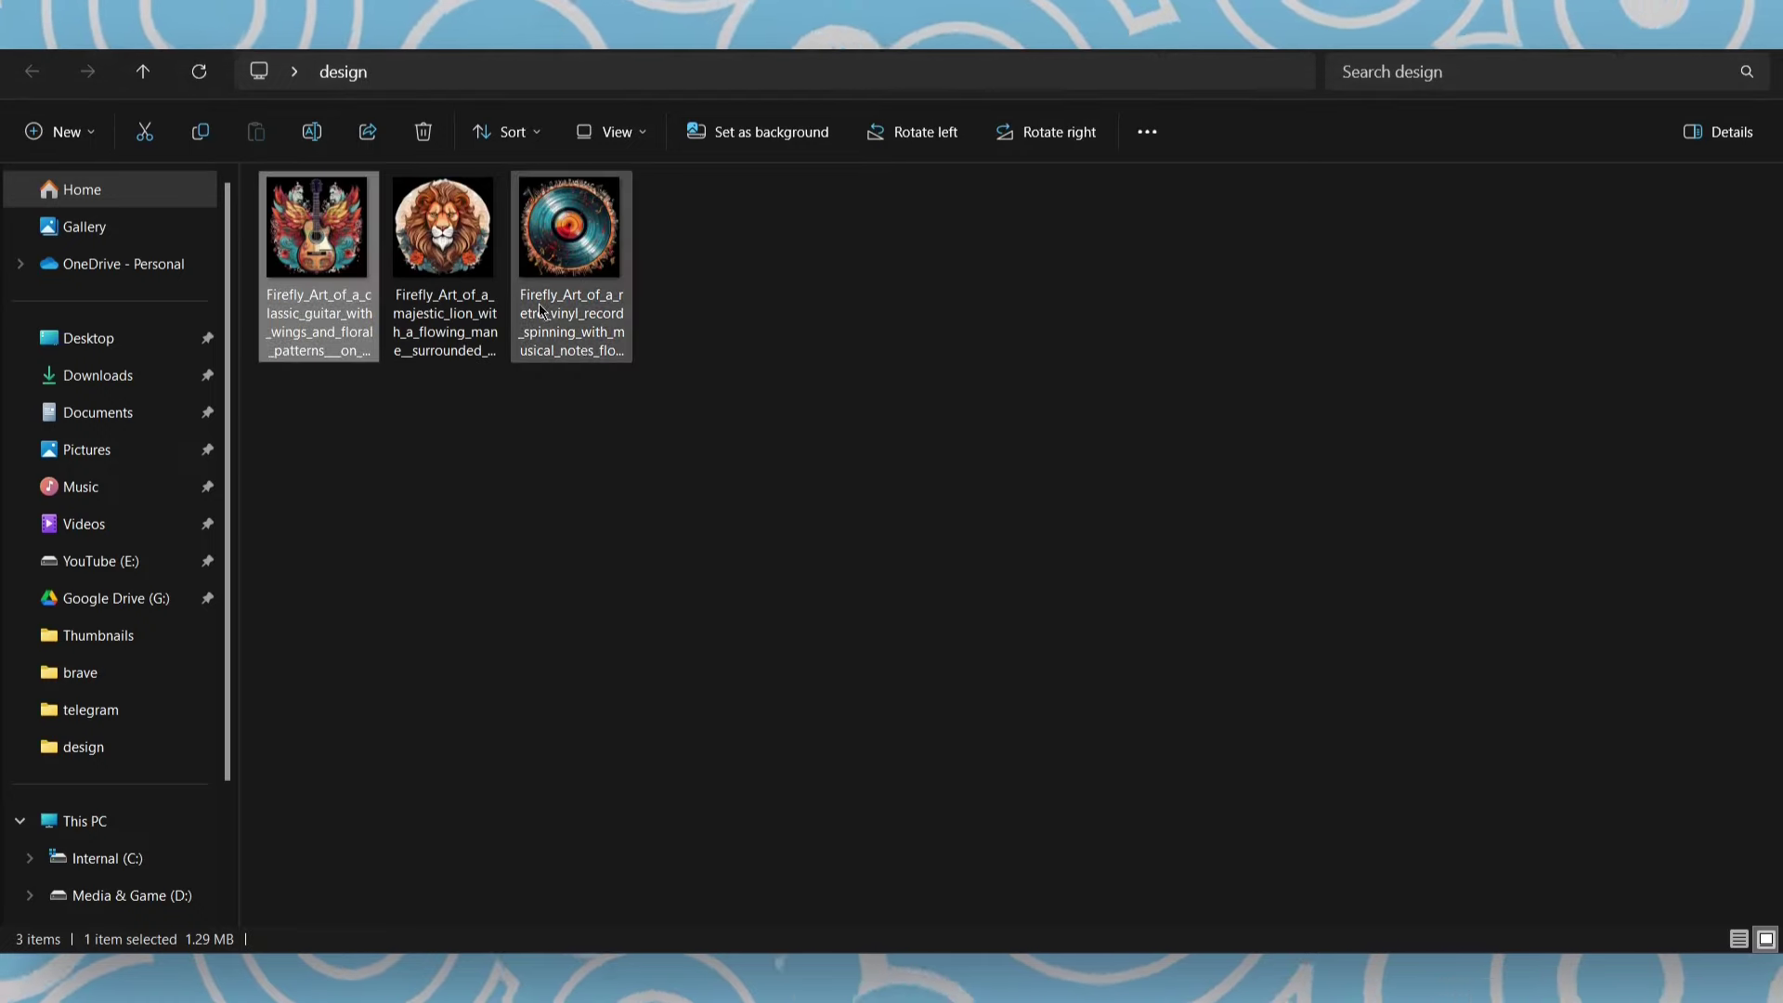
pyautogui.moveTo(826, 344); pyautogui.dragTo(327, 314)
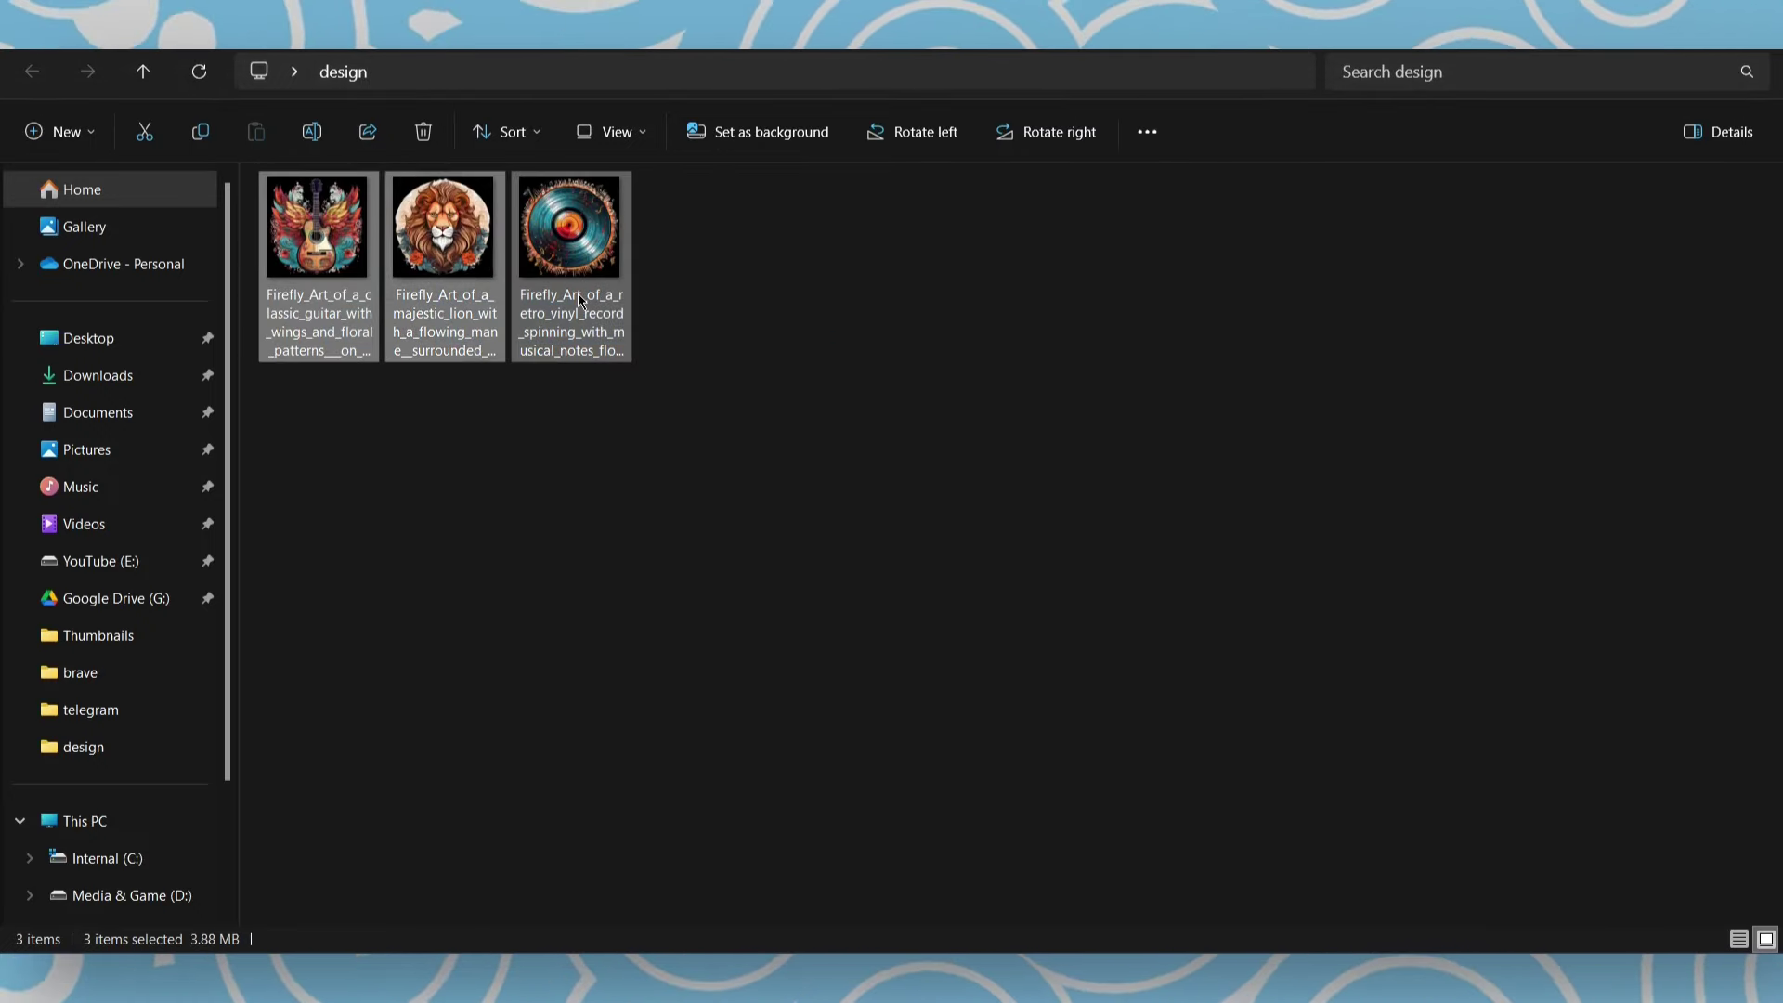
pyautogui.click(936, 387)
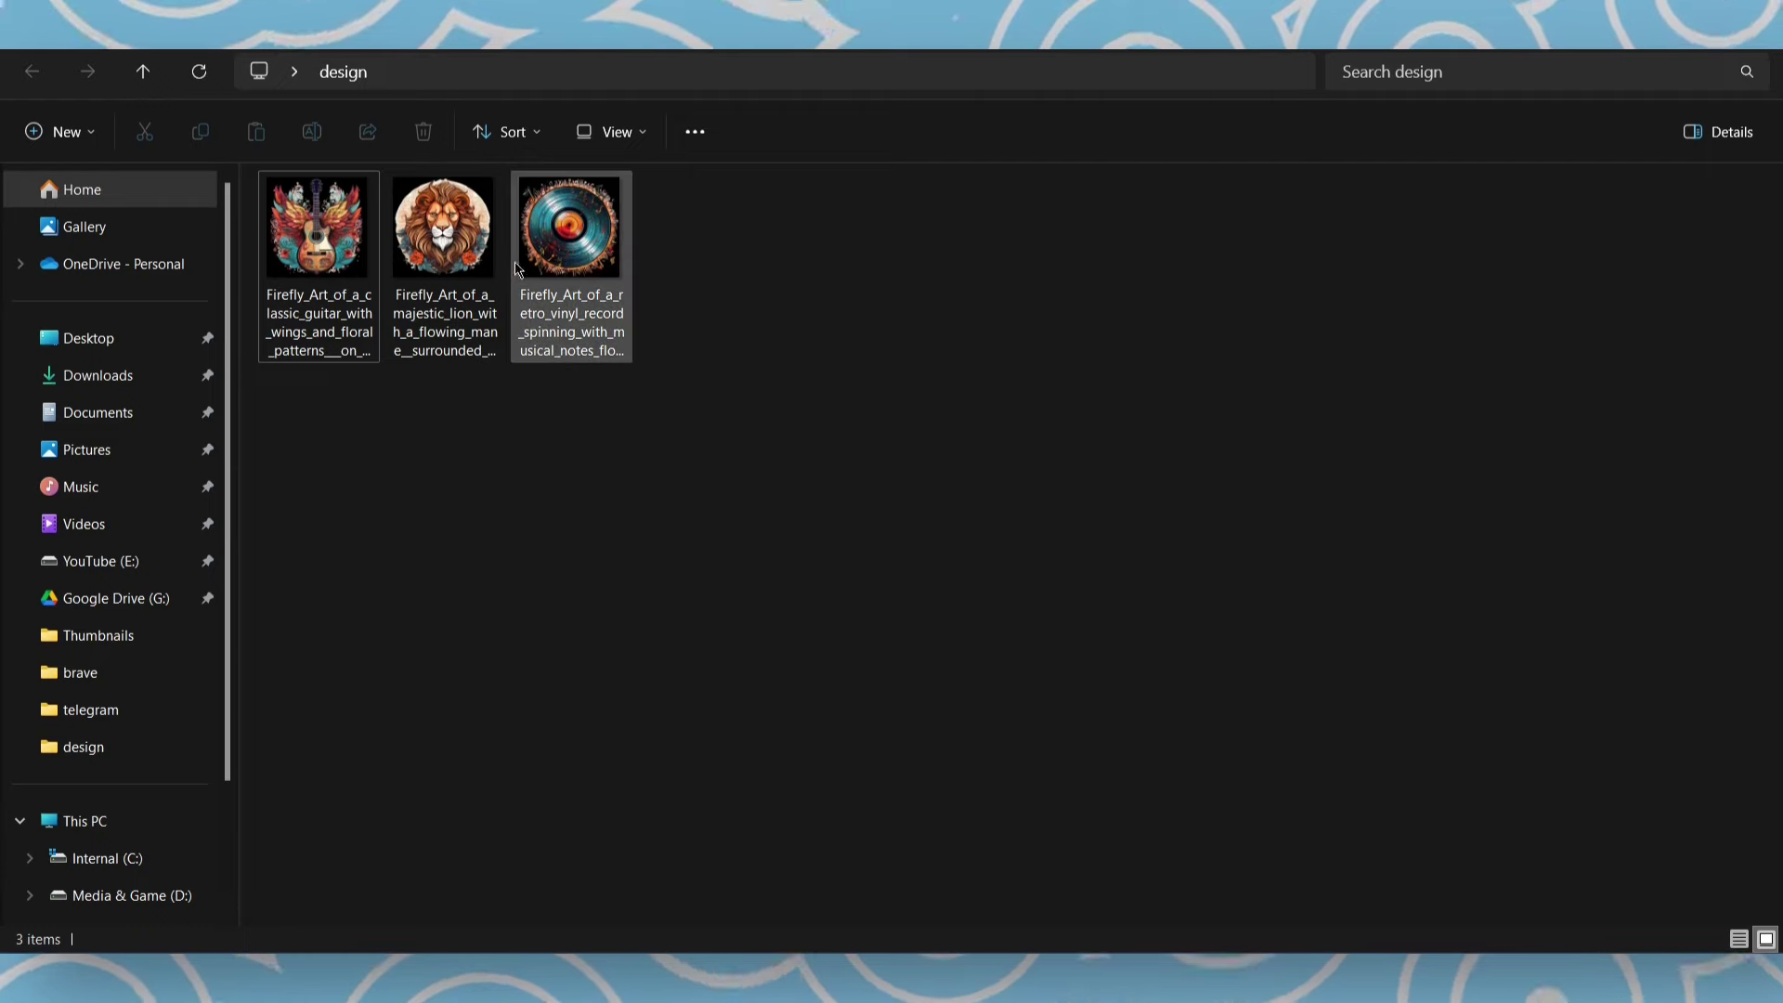
pyautogui.click(565, 251)
pyautogui.doubleClick(564, 251)
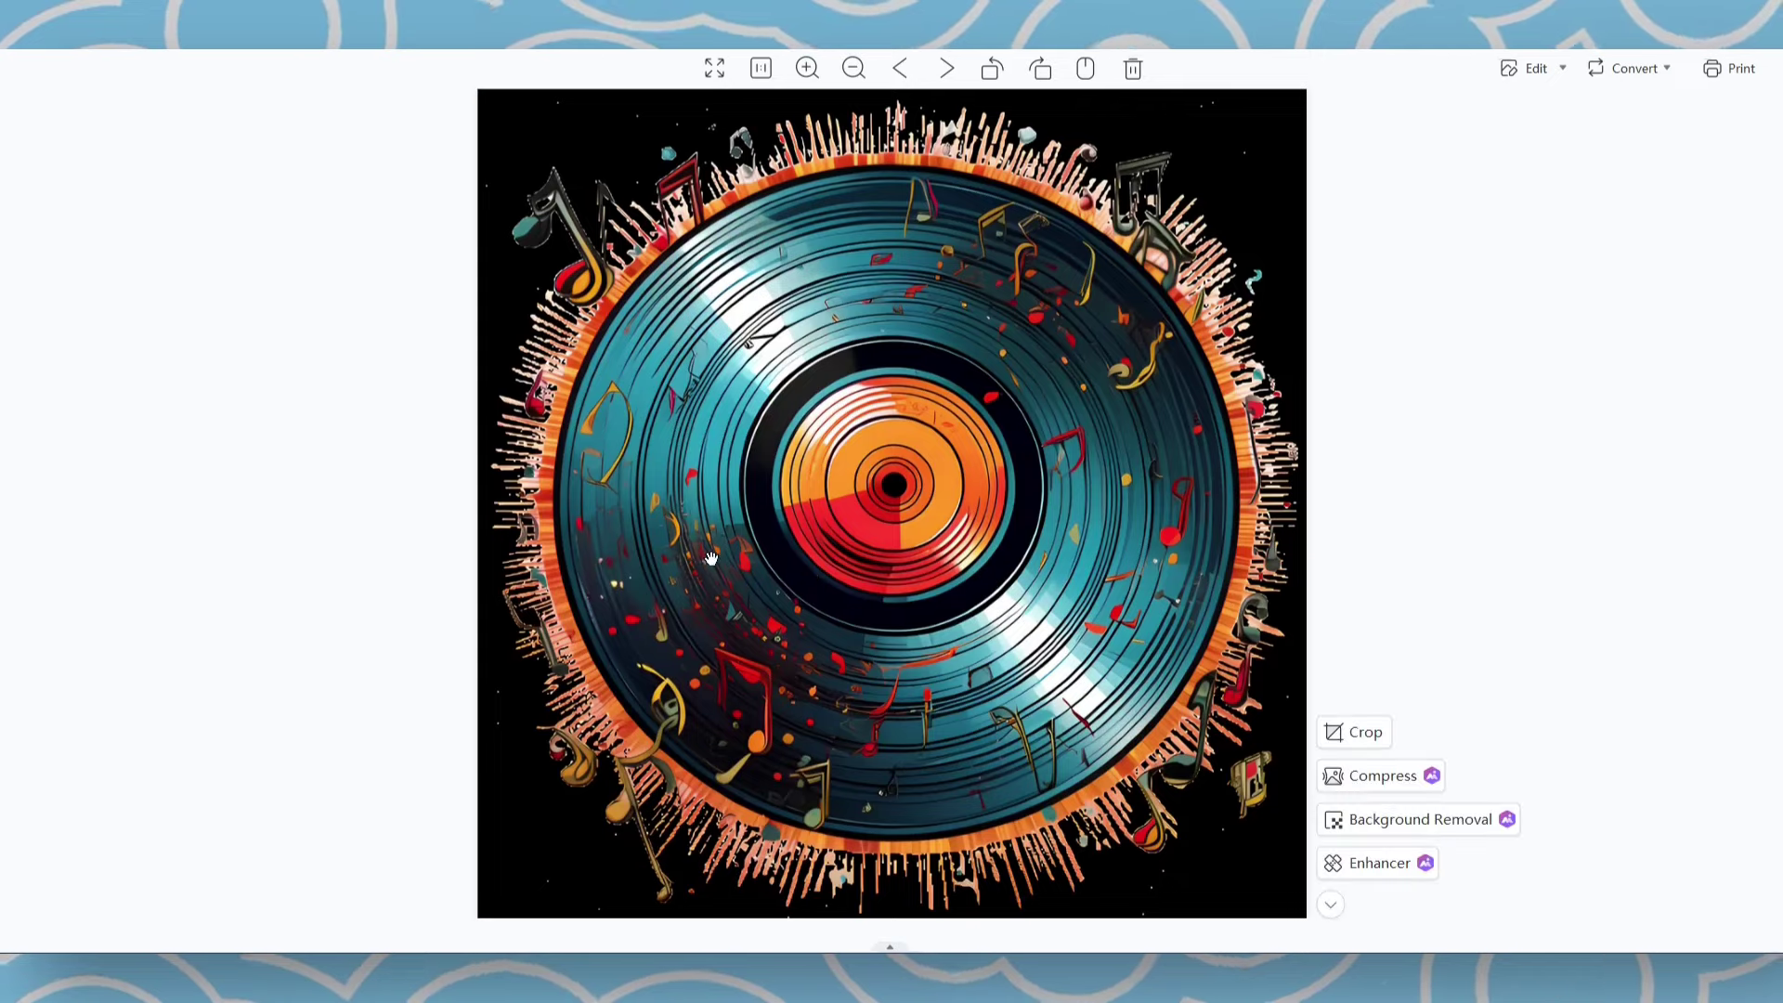
pyautogui.click(1767, 63)
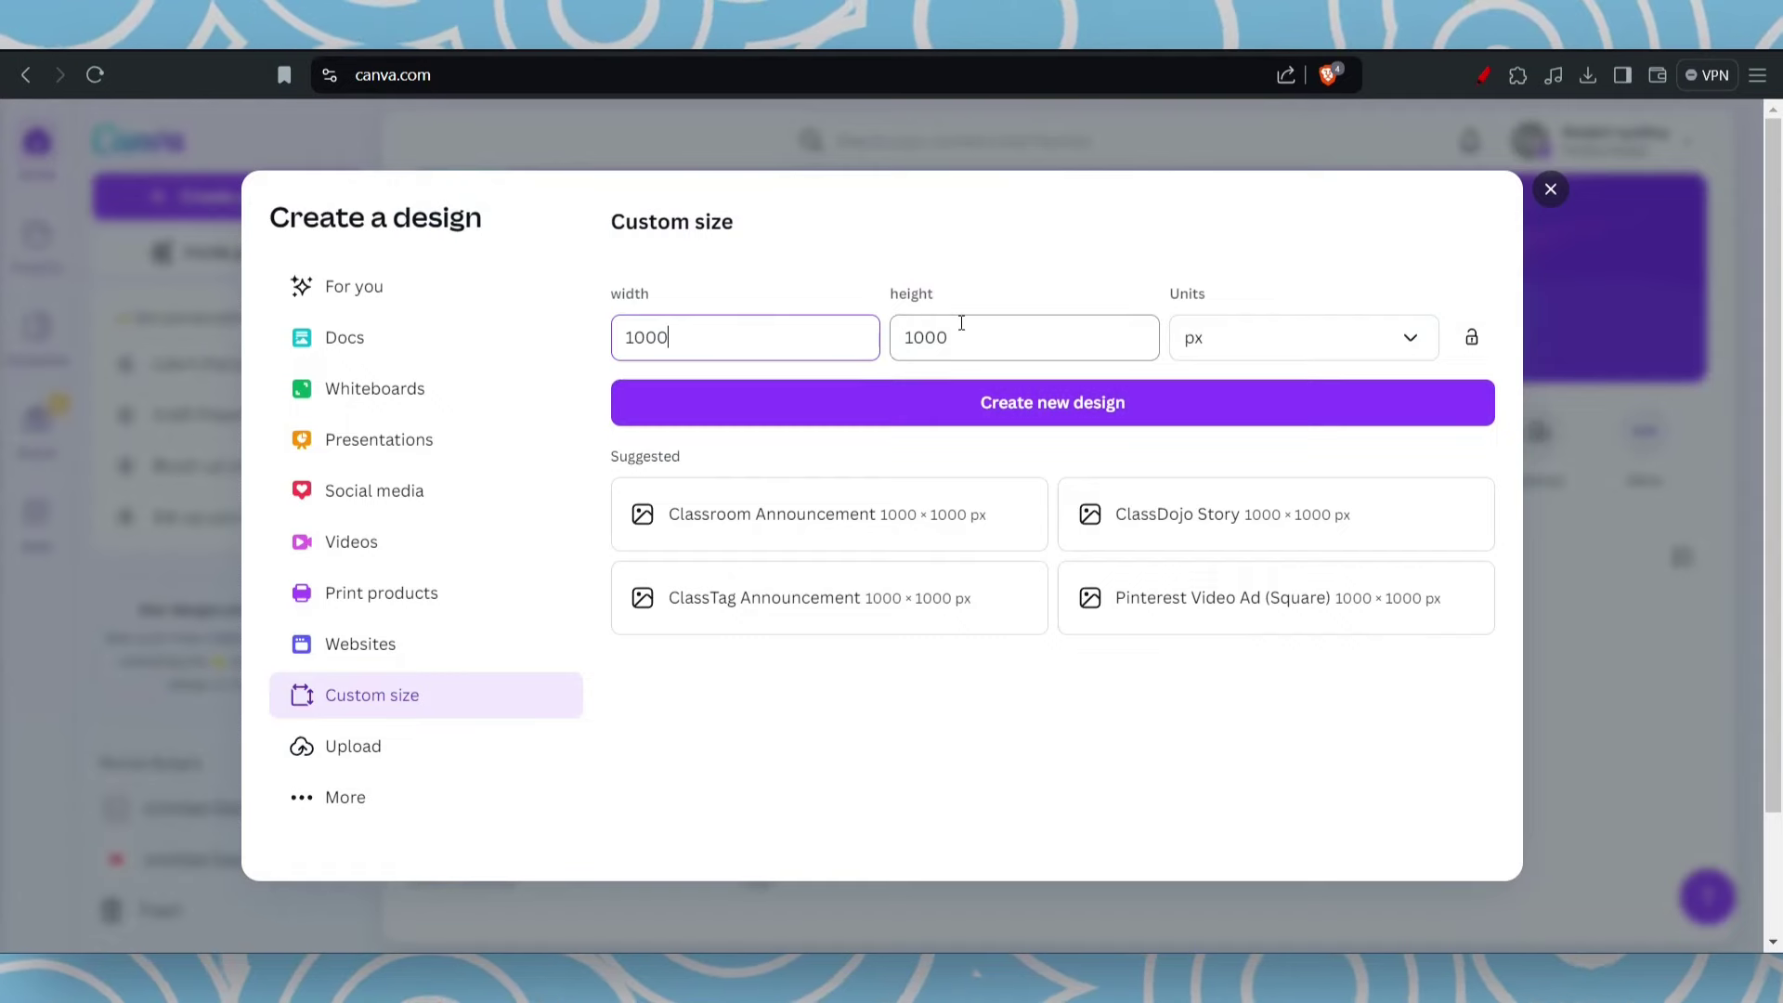
# Switch to Canva, create a new 1000 × 1000 px custom-size design and show the uploaded images.
pyautogui.click(1022, 403)
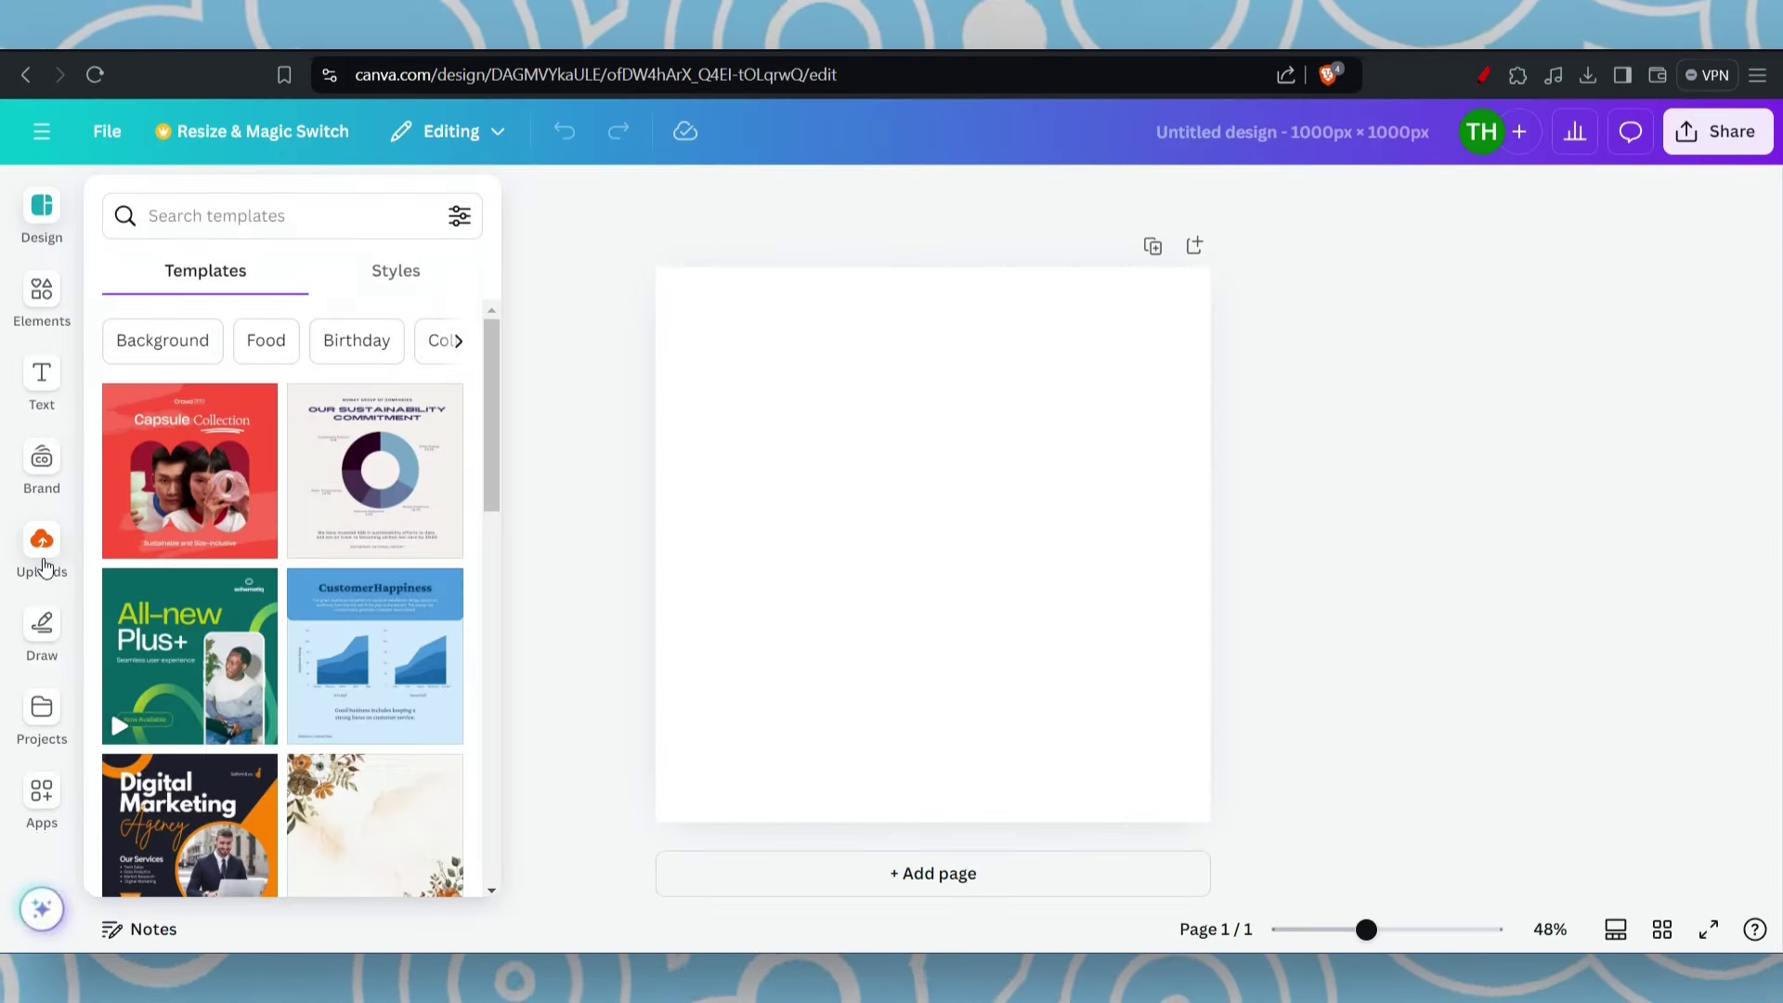
pyautogui.click(43, 565)
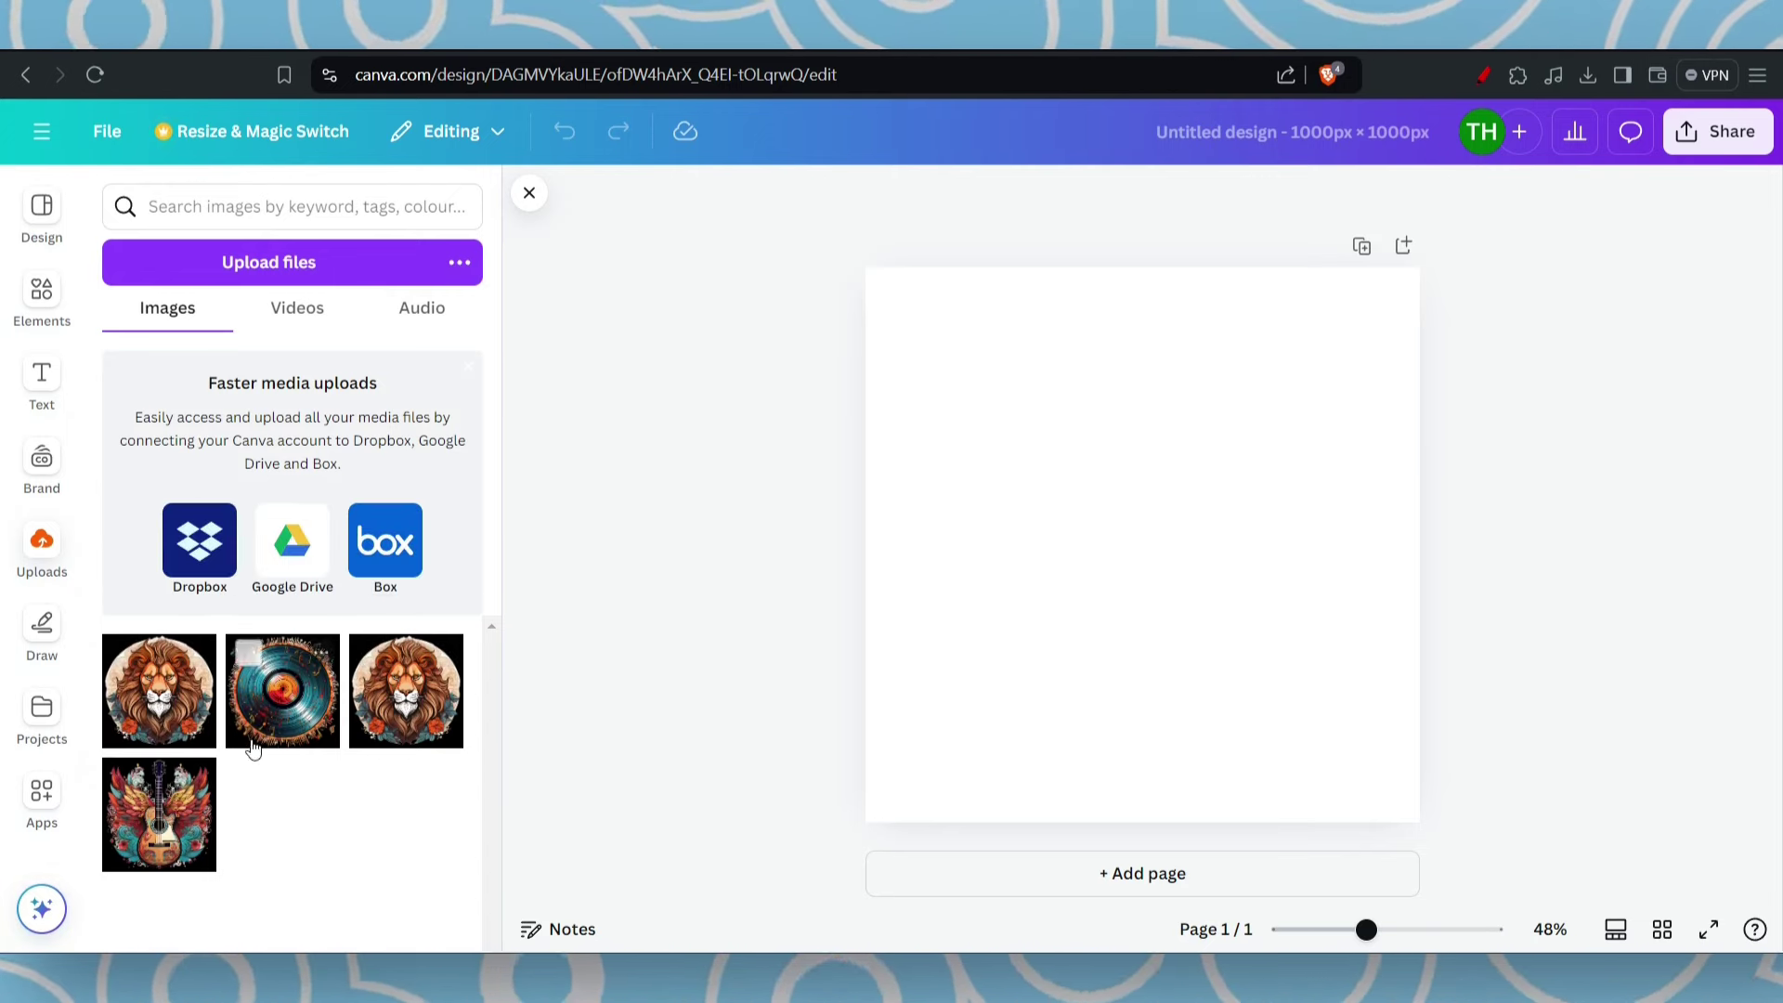
# Move the first of the two duplicate lion images in the uploads to the trash.
pyautogui.click(124, 657)
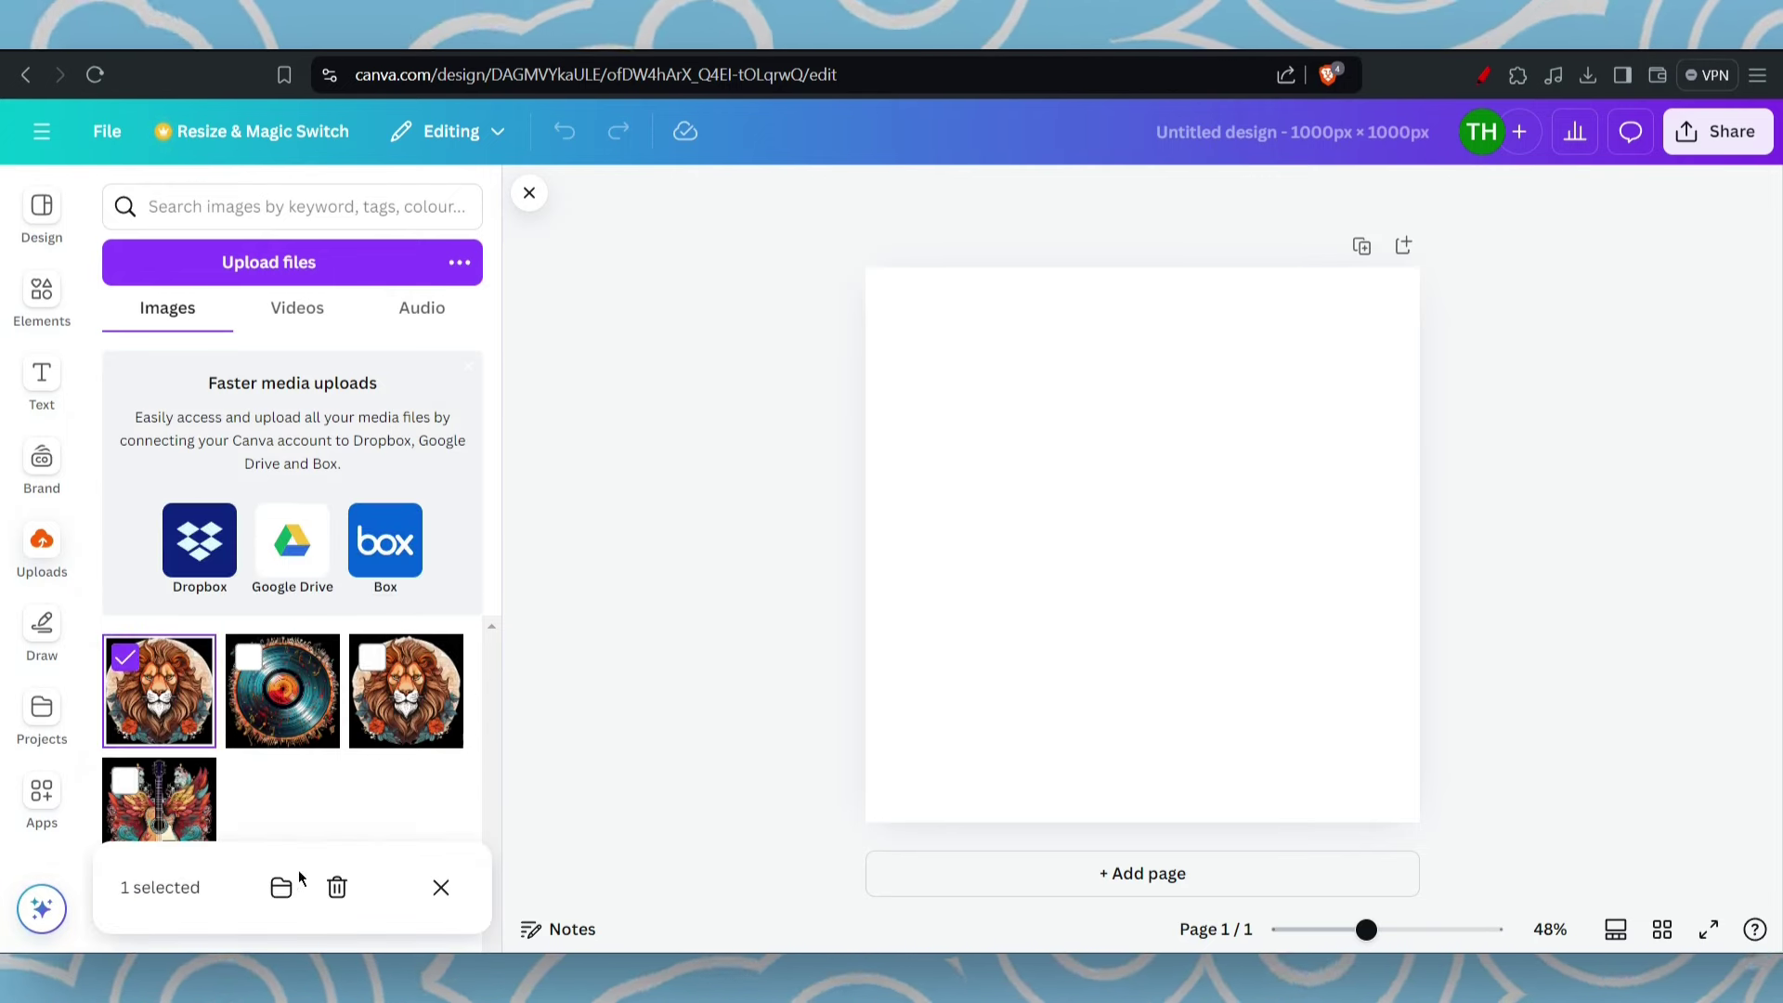
pyautogui.click(338, 887)
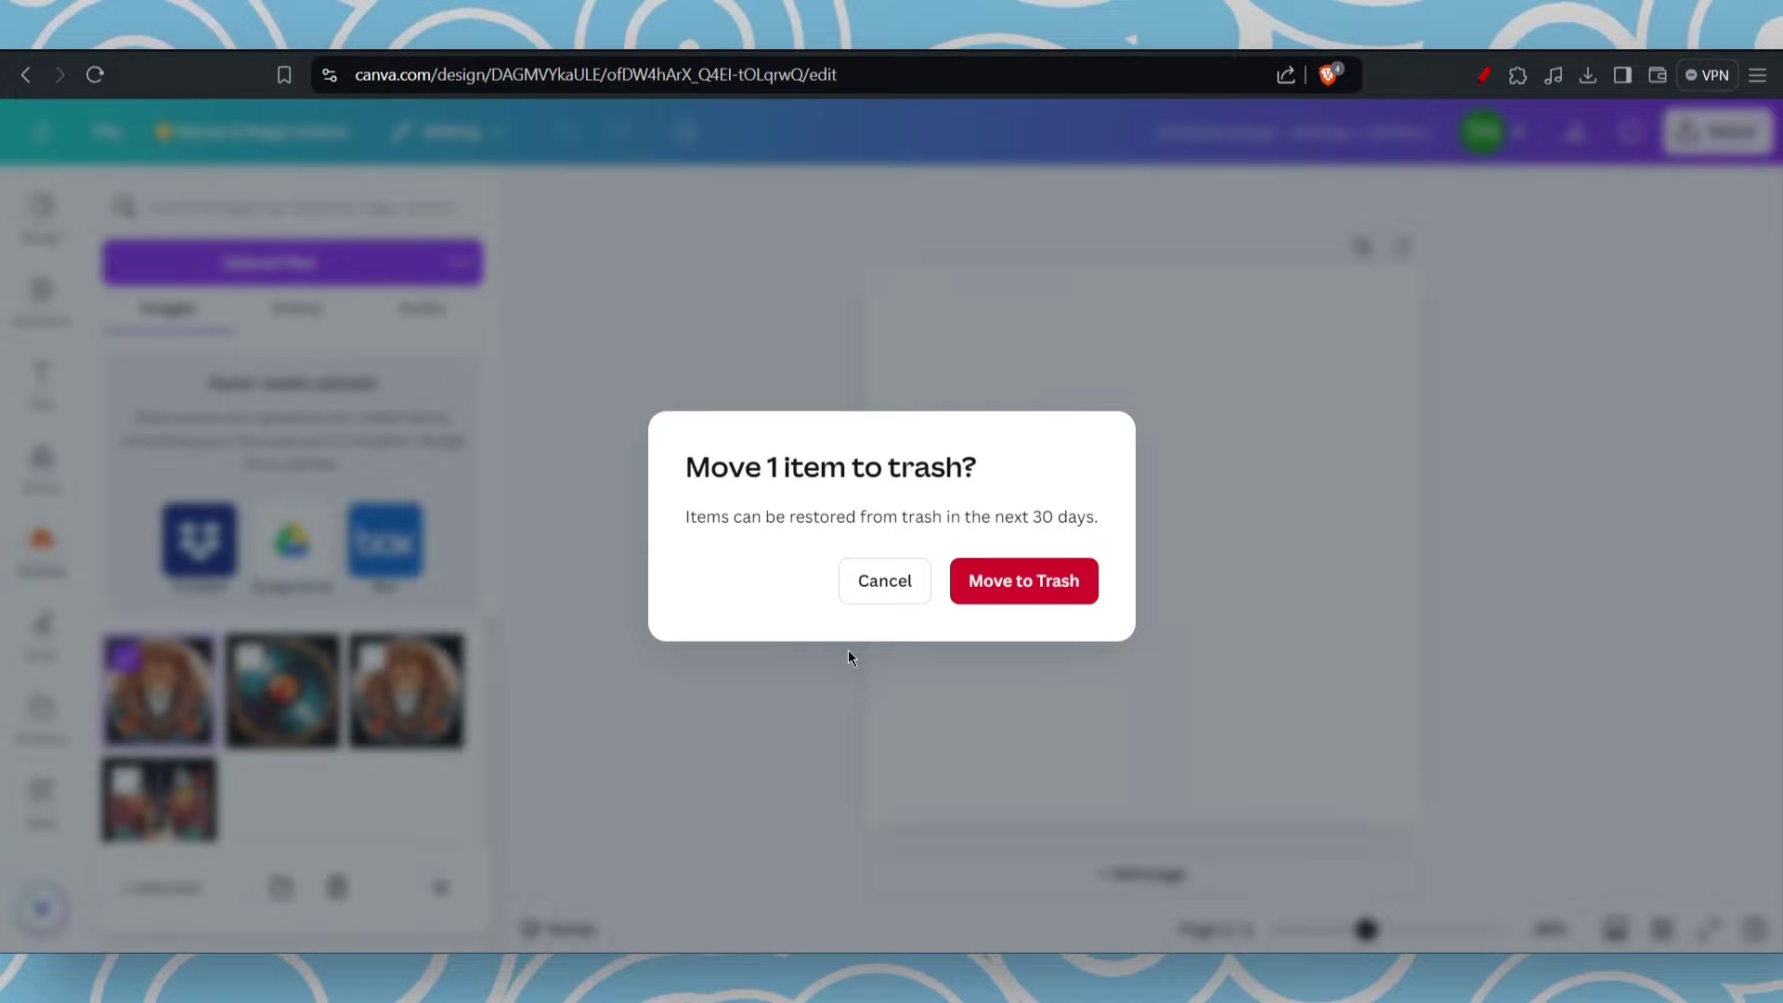
pyautogui.click(971, 583)
# Add the remaining lion image to the blank page and remove its background with BG Remover.
pyautogui.click(243, 655)
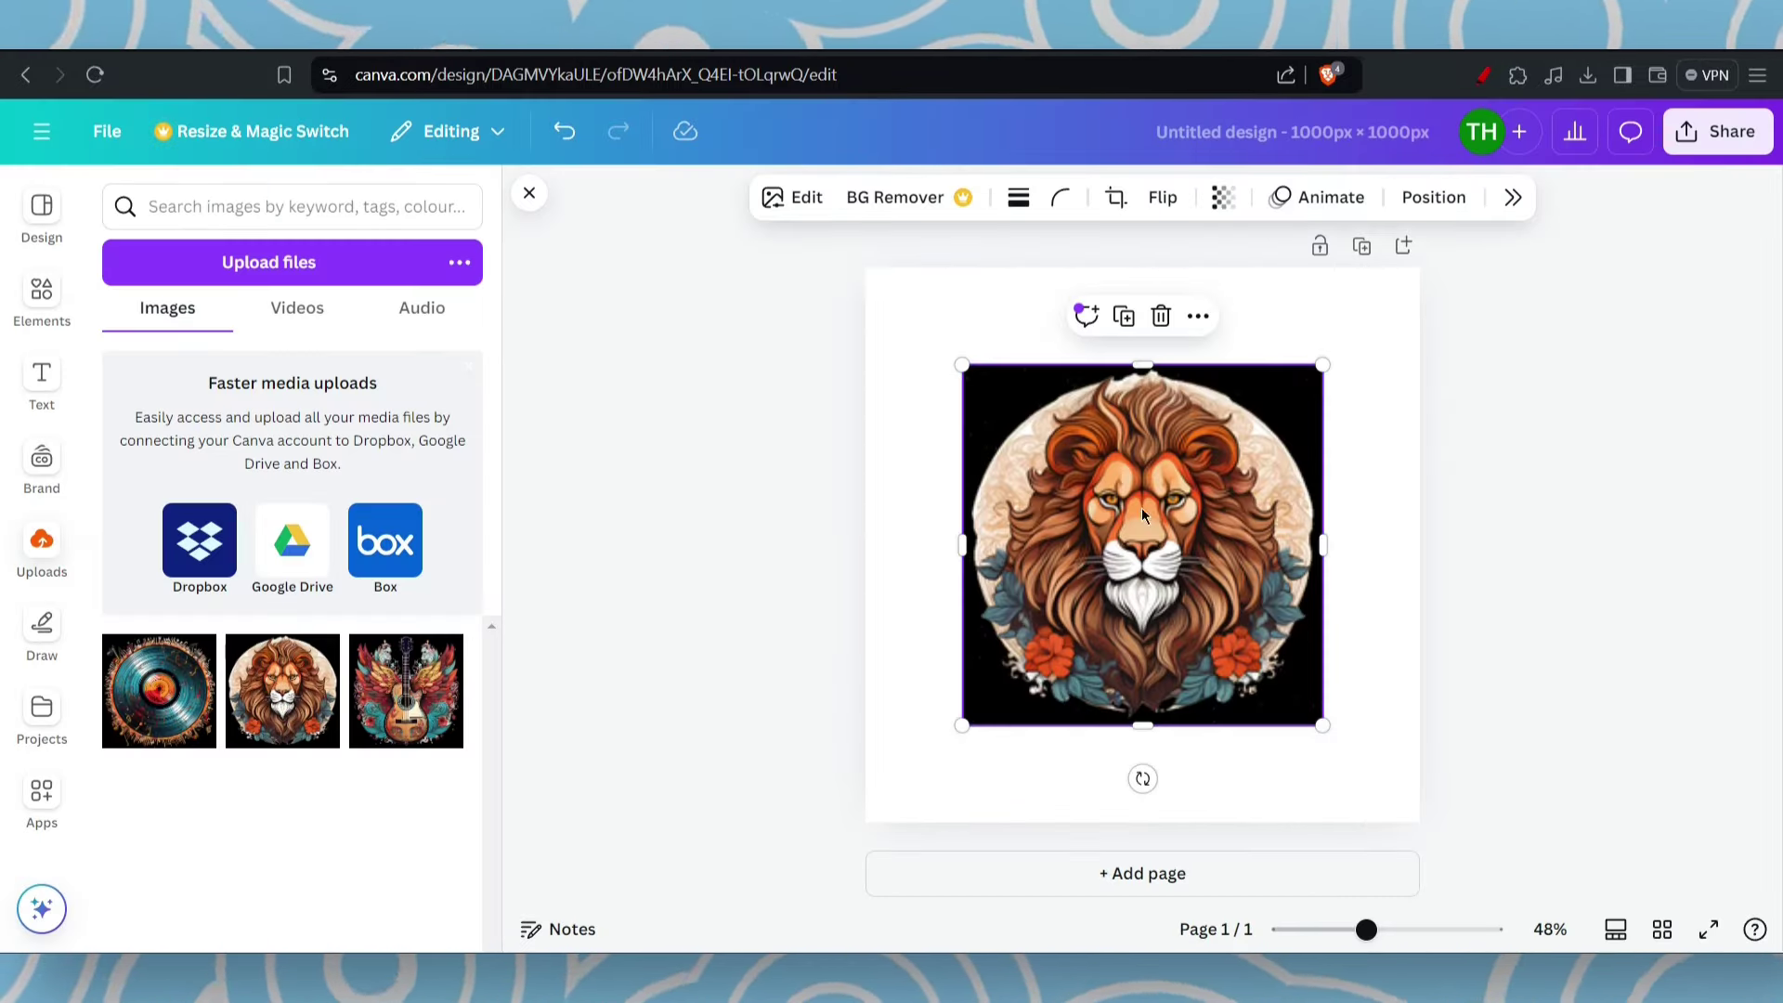
pyautogui.click(1378, 563)
pyautogui.click(1244, 520)
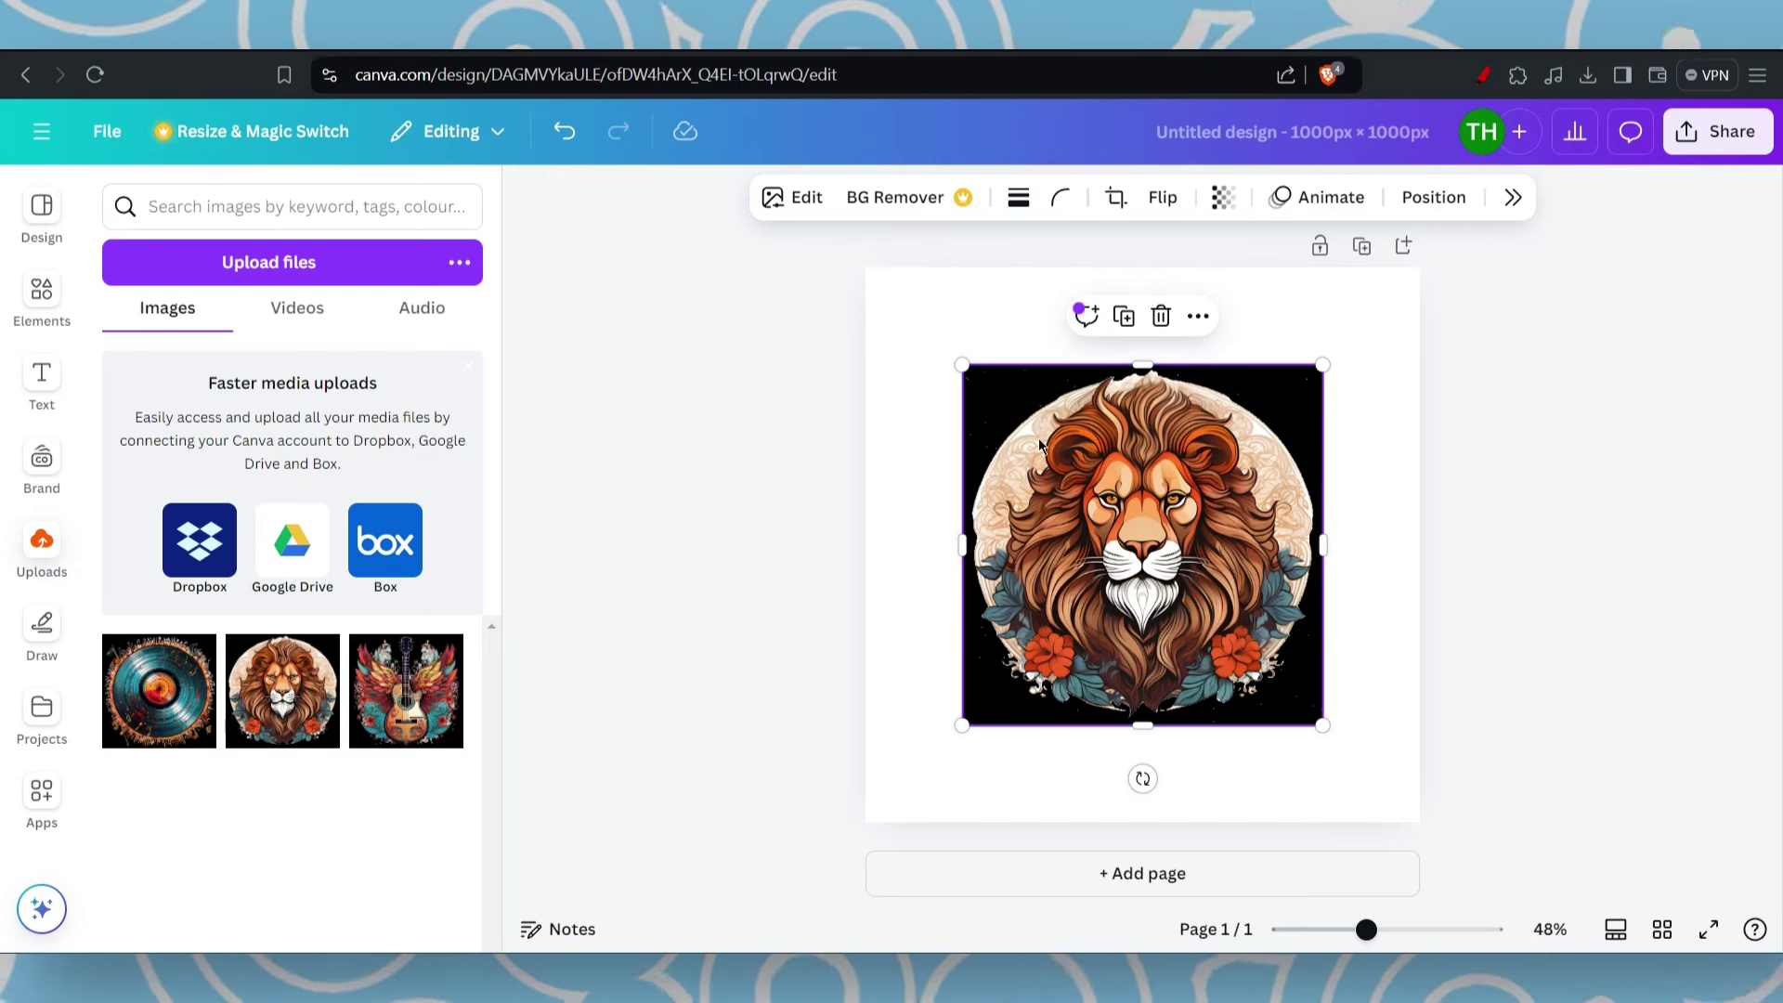
pyautogui.click(913, 201)
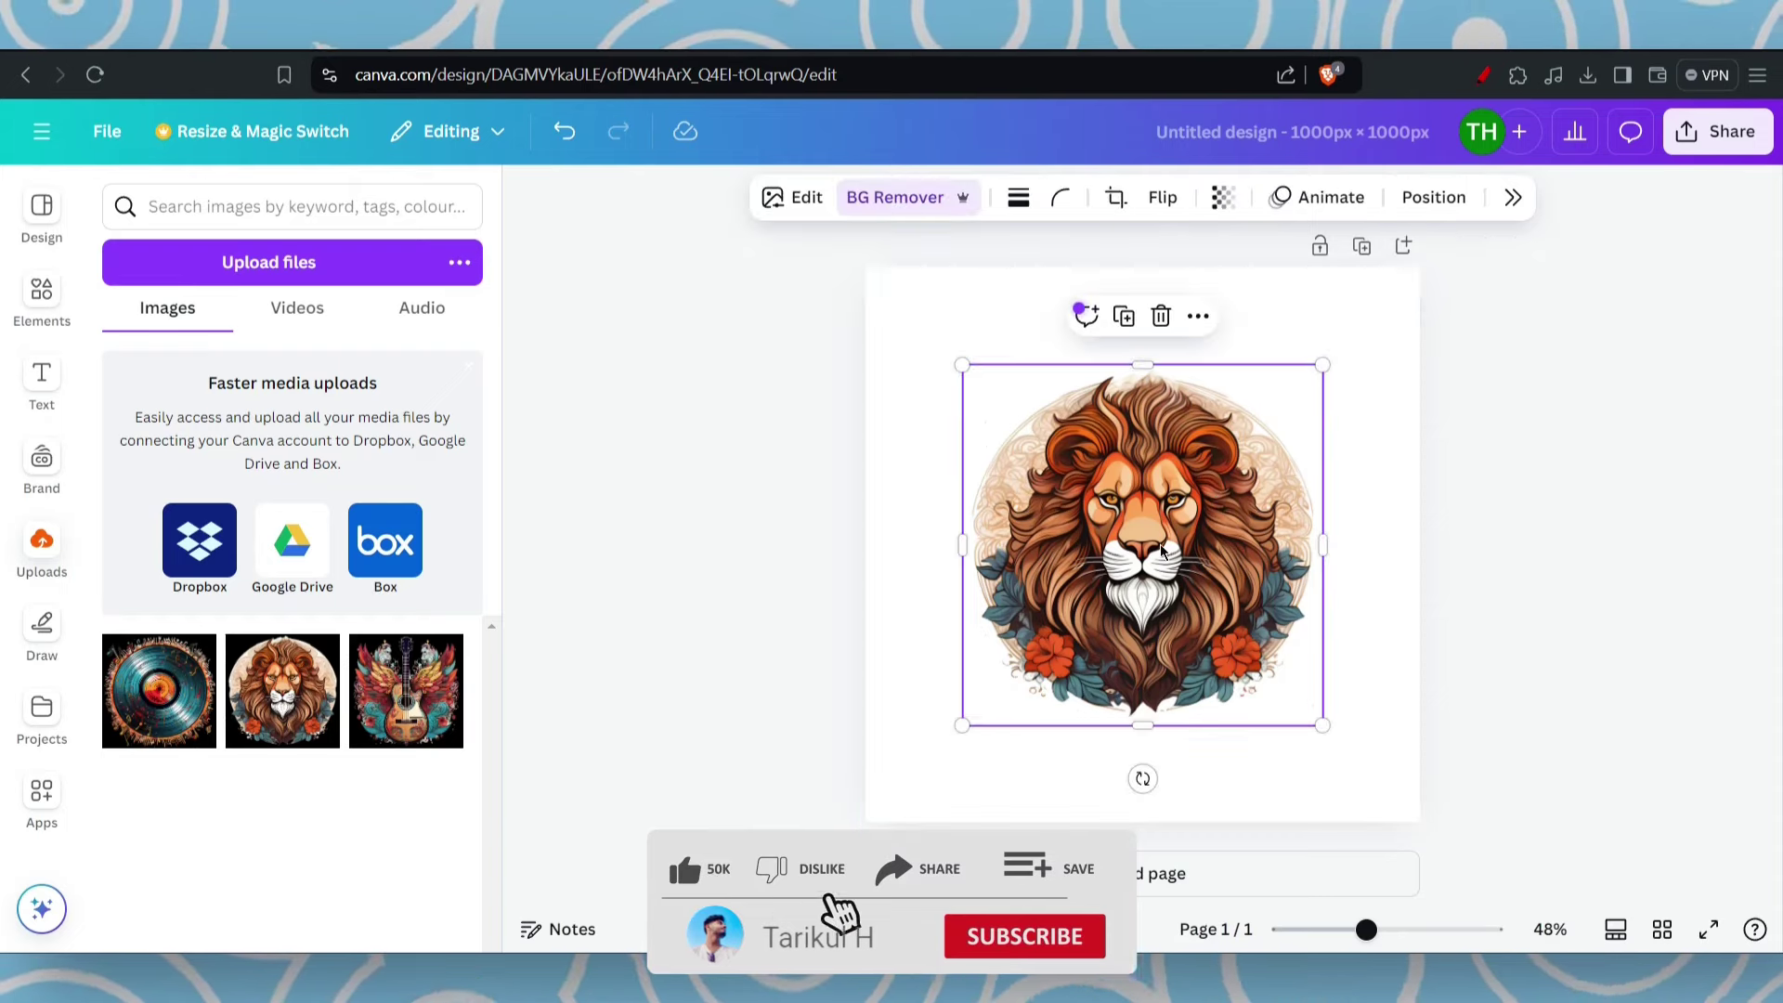
# Enlarge the lion to about 70% of the page width and place it near the page centre.
pyautogui.moveTo(1161, 550); pyautogui.dragTo(1119, 480)
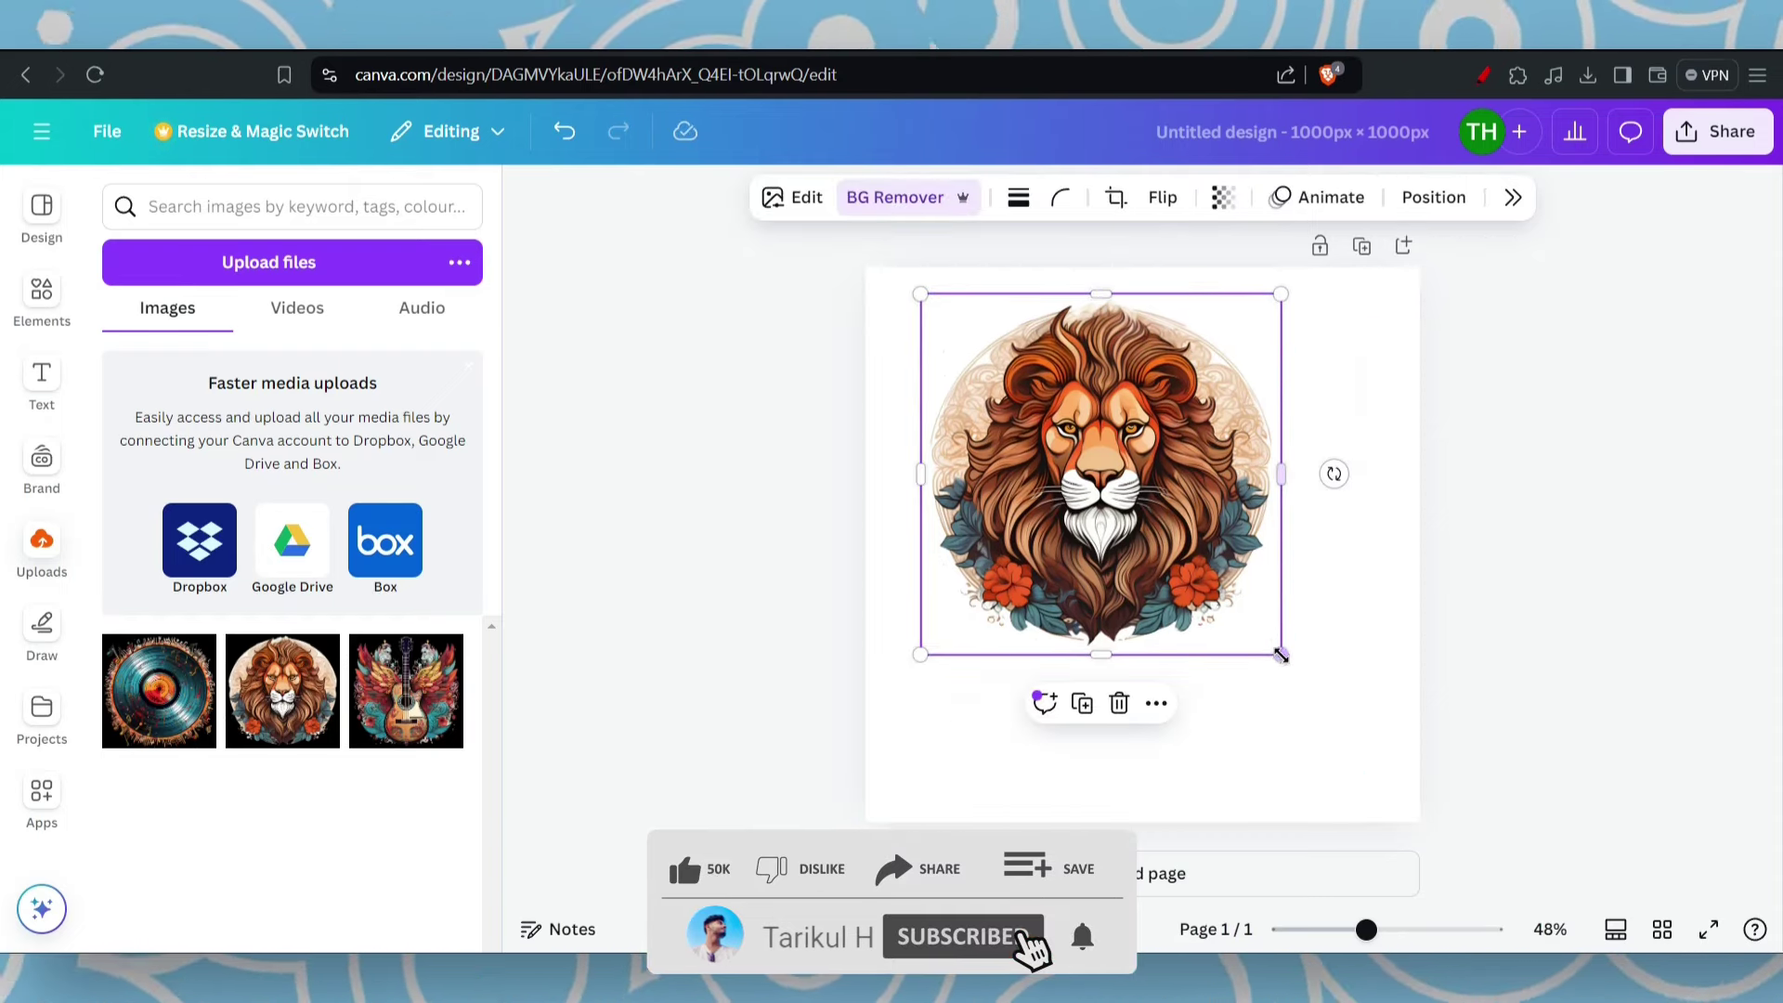
pyautogui.moveTo(1281, 656); pyautogui.dragTo(1394, 766)
pyautogui.moveTo(1404, 778); pyautogui.dragTo(1440, 817)
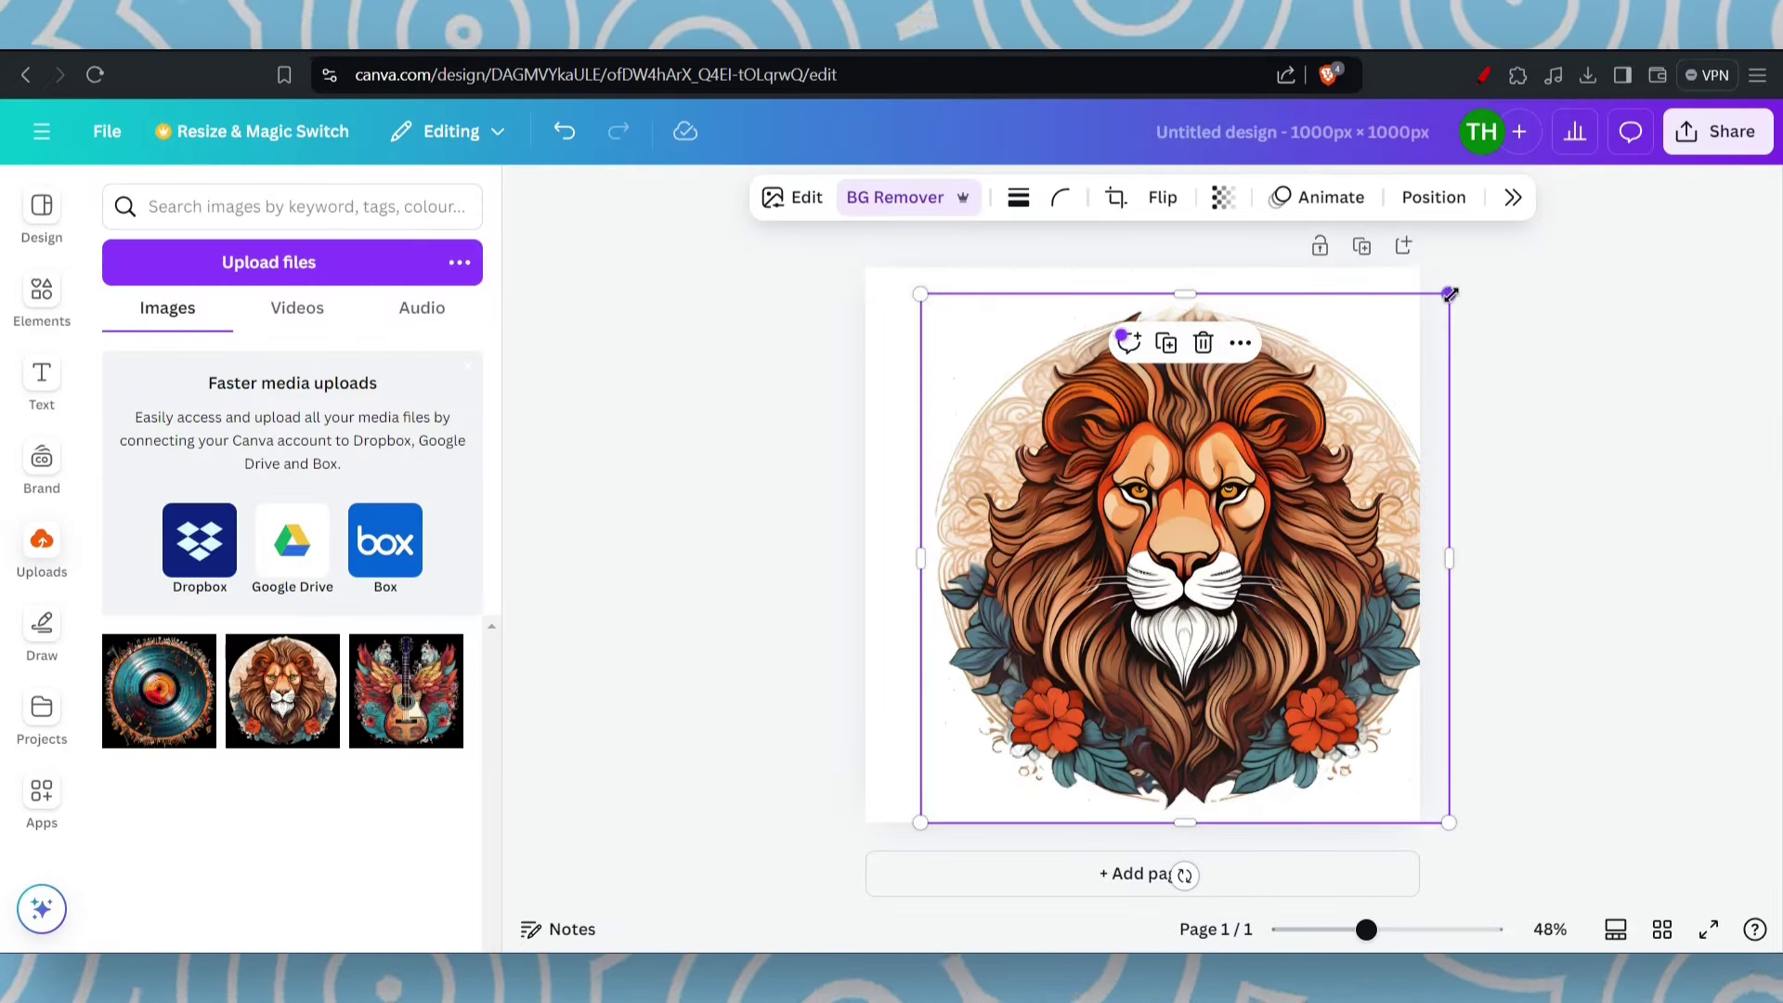
pyautogui.moveTo(1451, 294); pyautogui.dragTo(1327, 420)
pyautogui.moveTo(1131, 649); pyautogui.dragTo(1137, 569)
pyautogui.click(1490, 533)
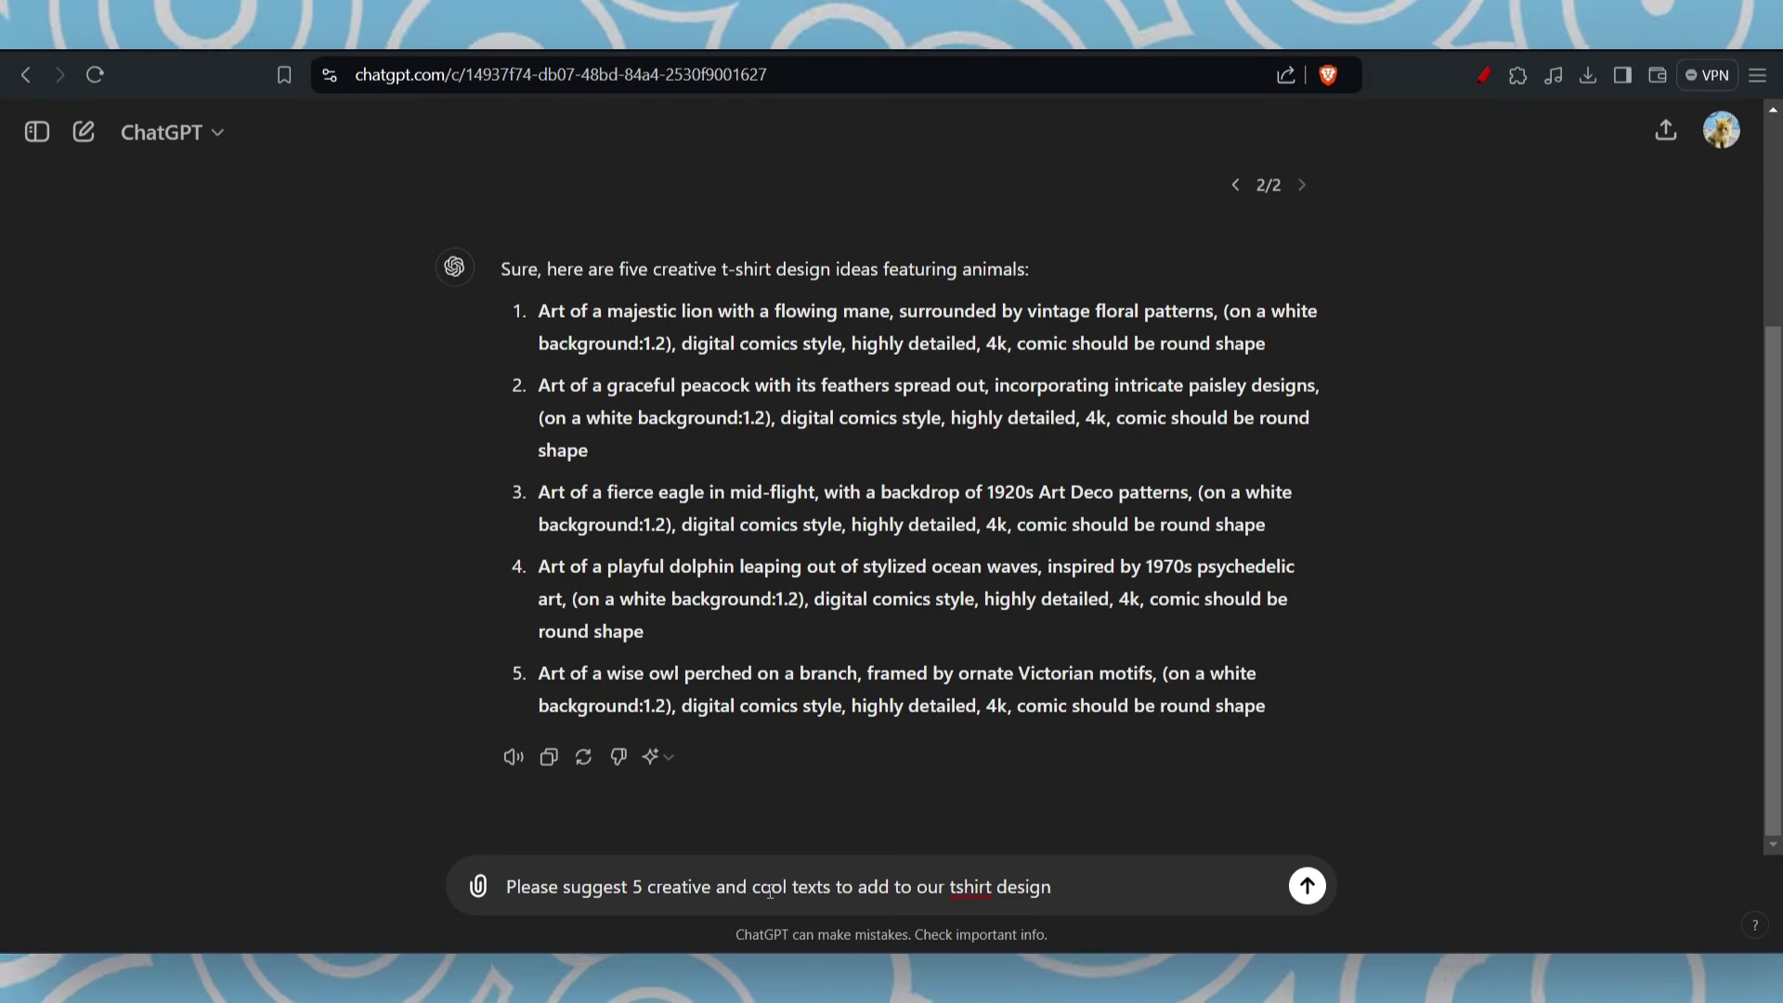
# In ChatGPT, submit the prepared request for 5 creative and cool tshirt texts, and copy the suggestion "Roar of the Ages".
pyautogui.click(1307, 887)
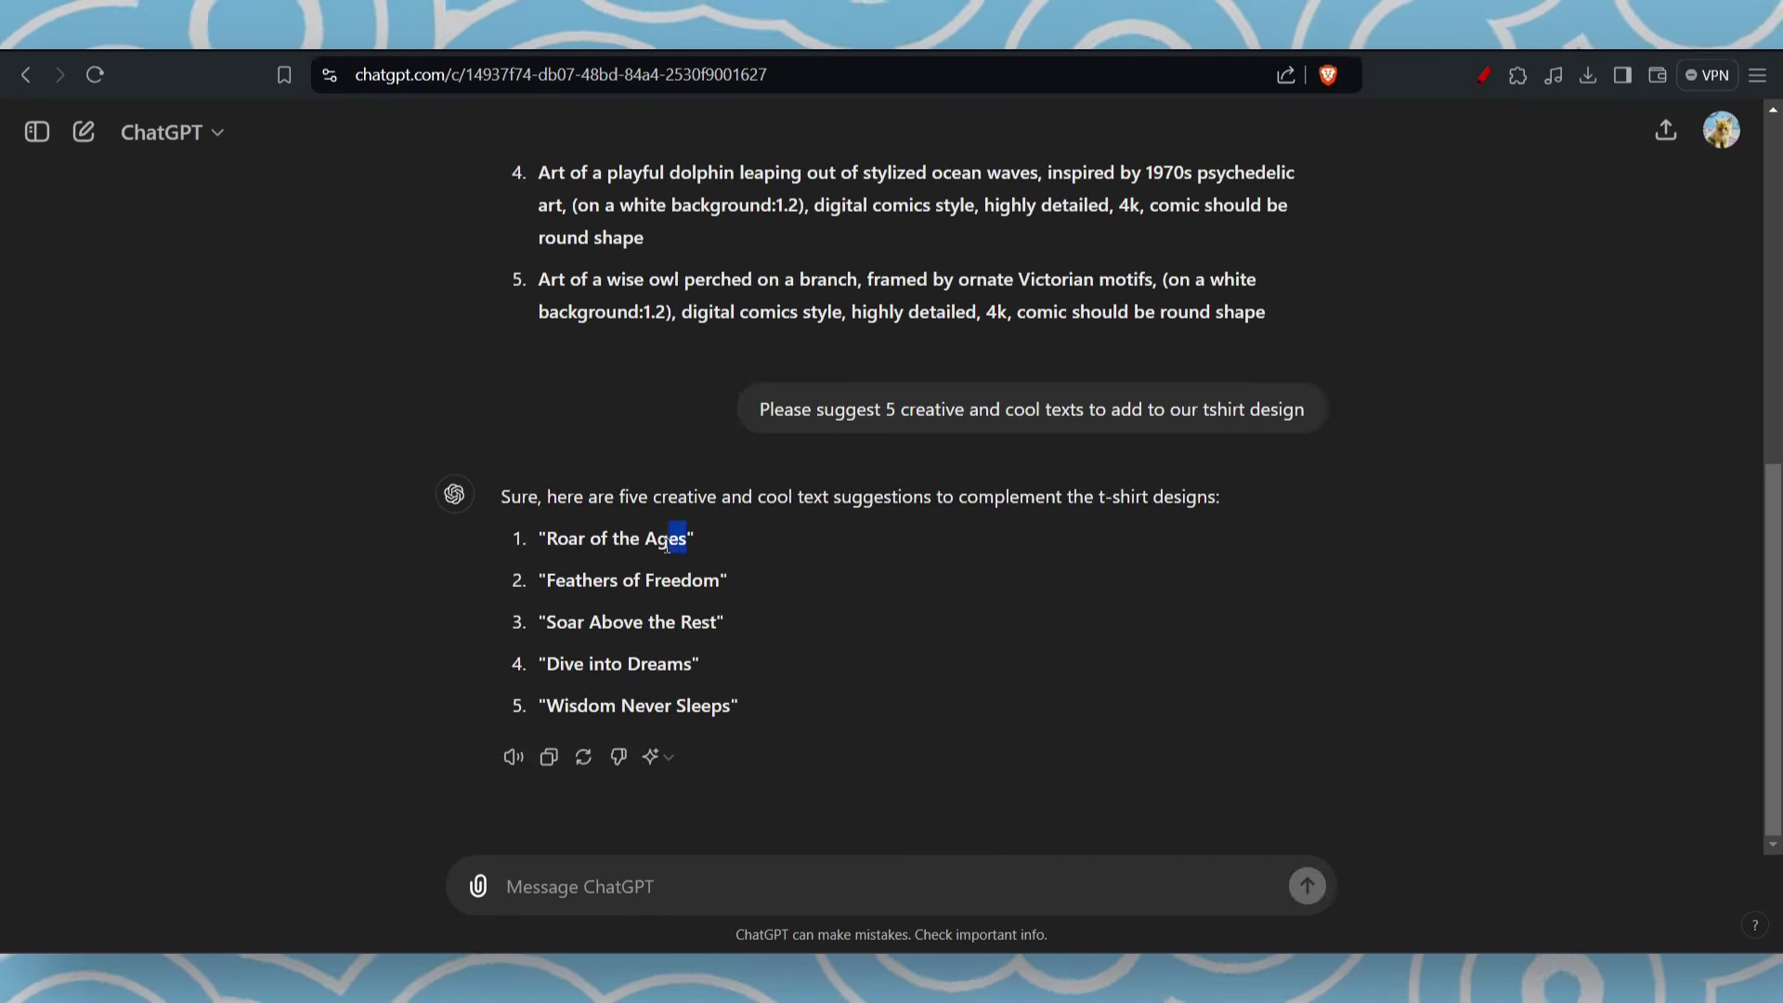
pyautogui.moveTo(667, 545); pyautogui.dragTo(559, 548)
pyautogui.rightClick(579, 548)
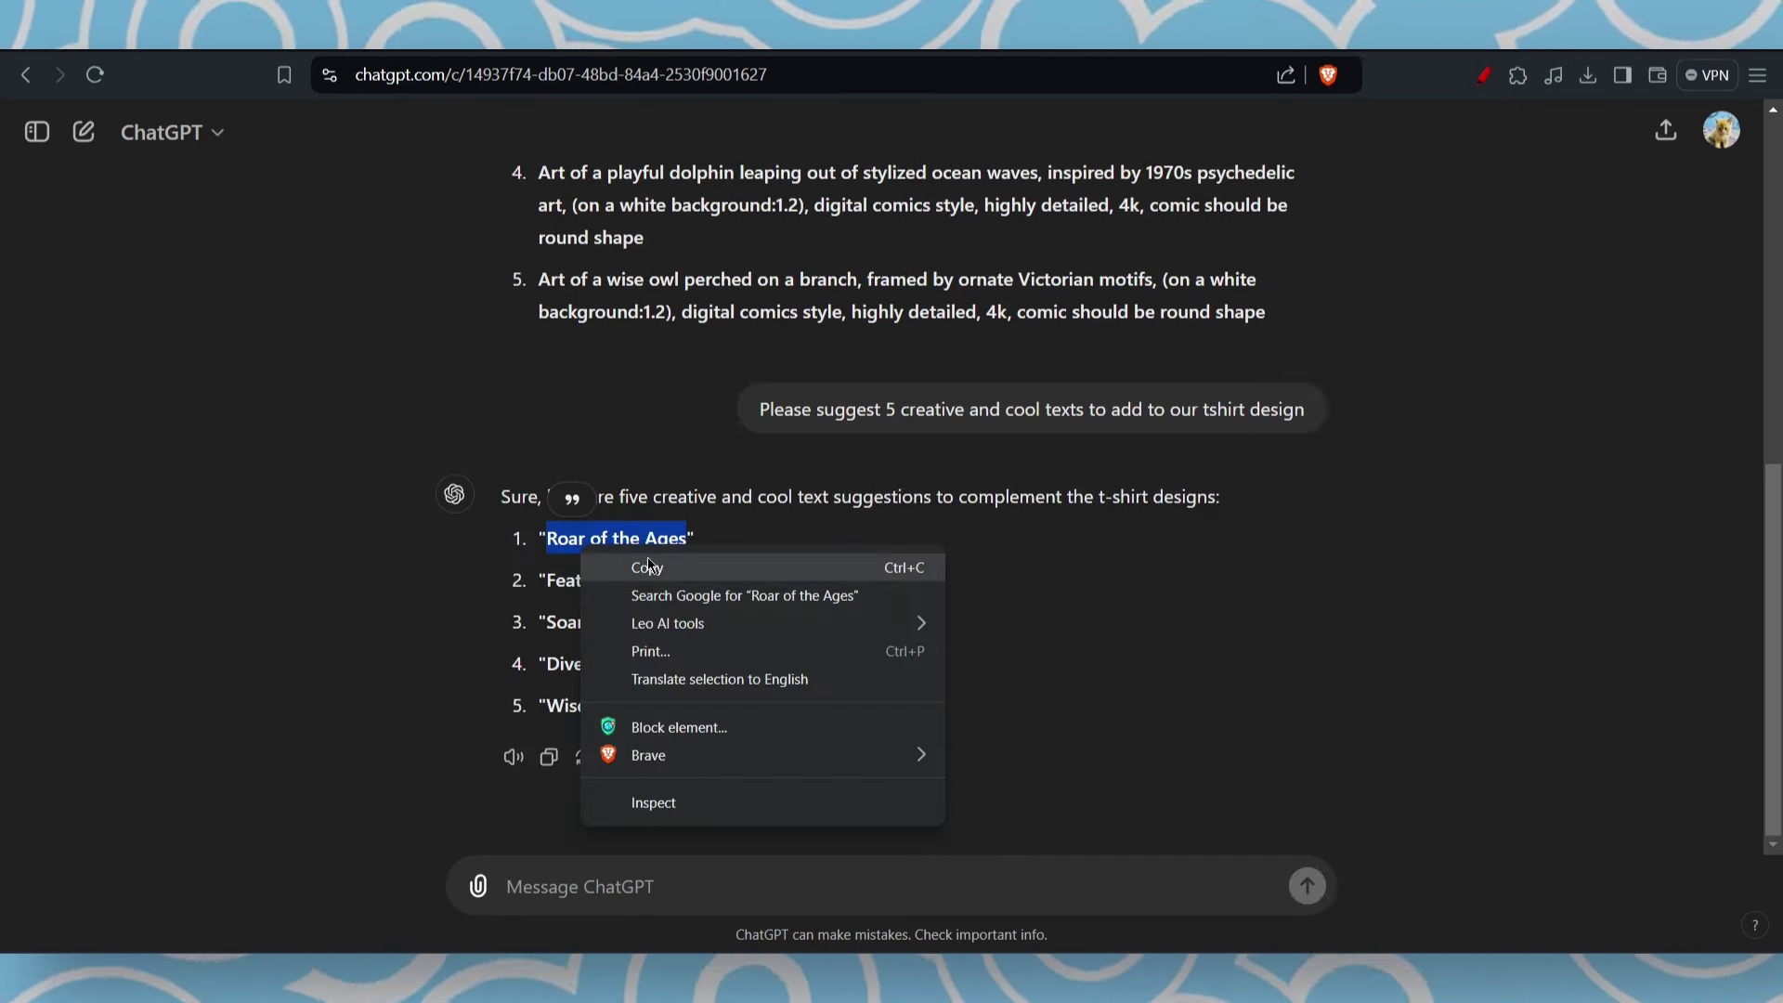
pyautogui.click(672, 574)
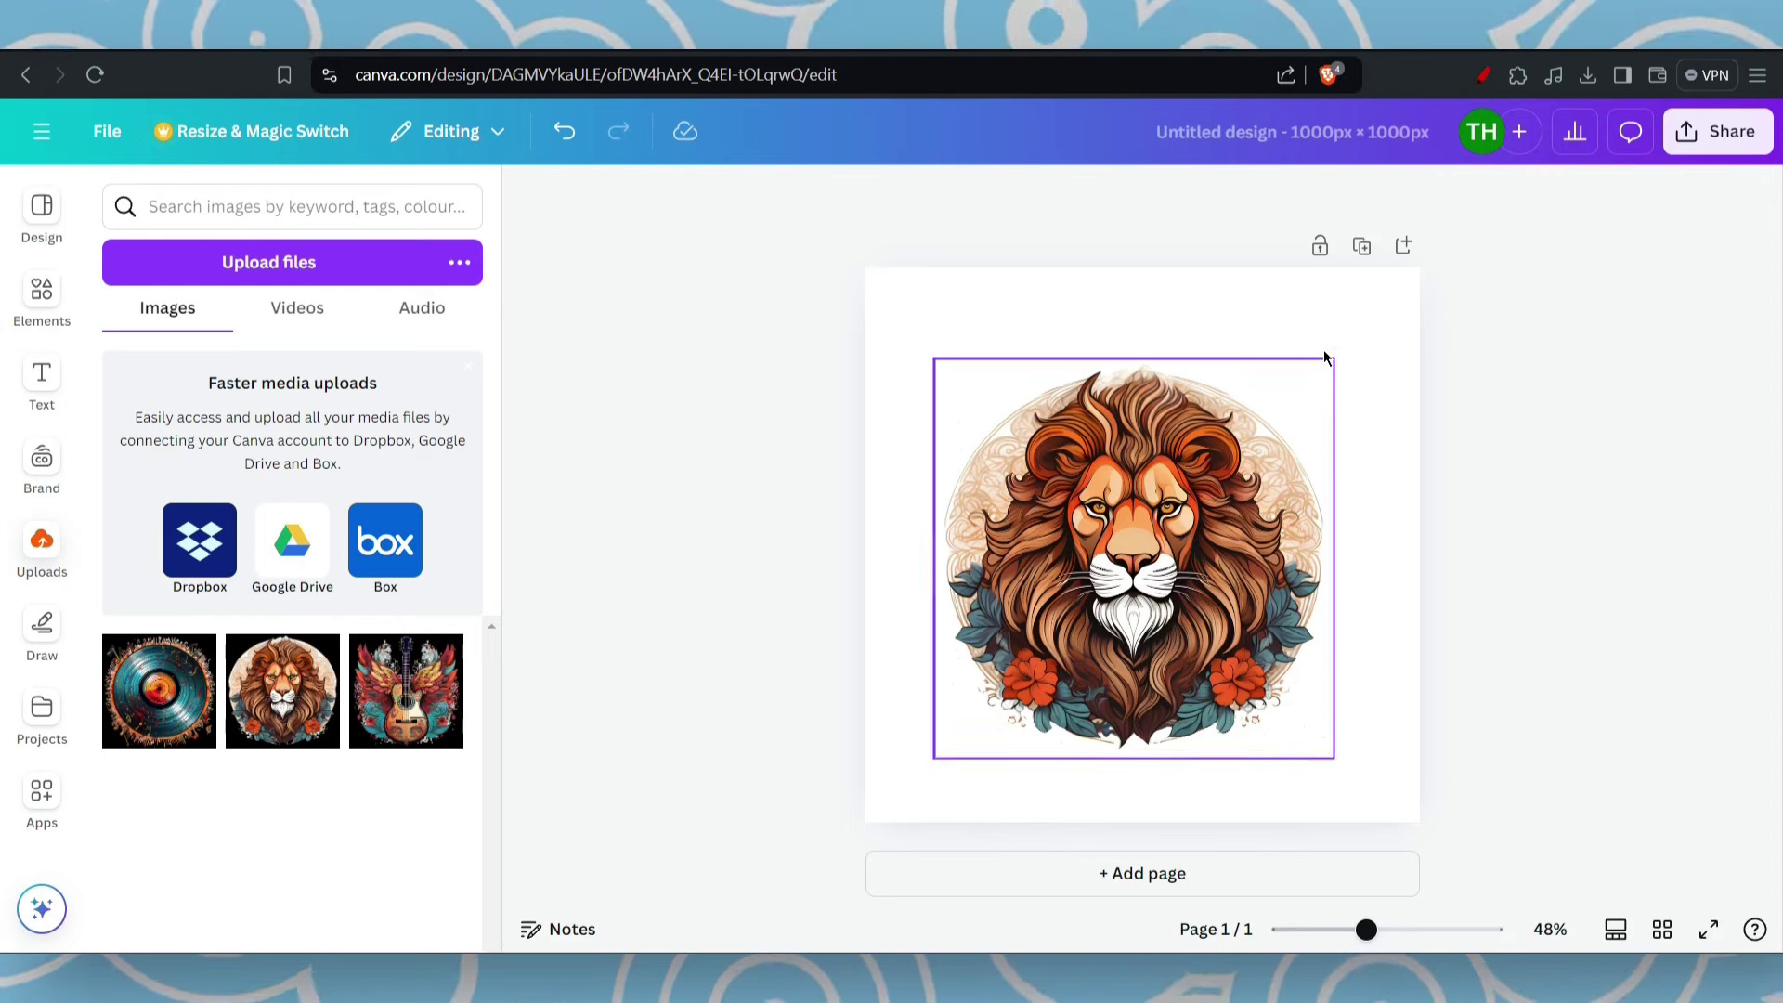
# Paste "Roar of the Ages" onto the Canva lion page, allowing clipboard access, and enlarge the text to about size 53.8.
pyautogui.rightClick(1336, 338)
pyautogui.click(1402, 412)
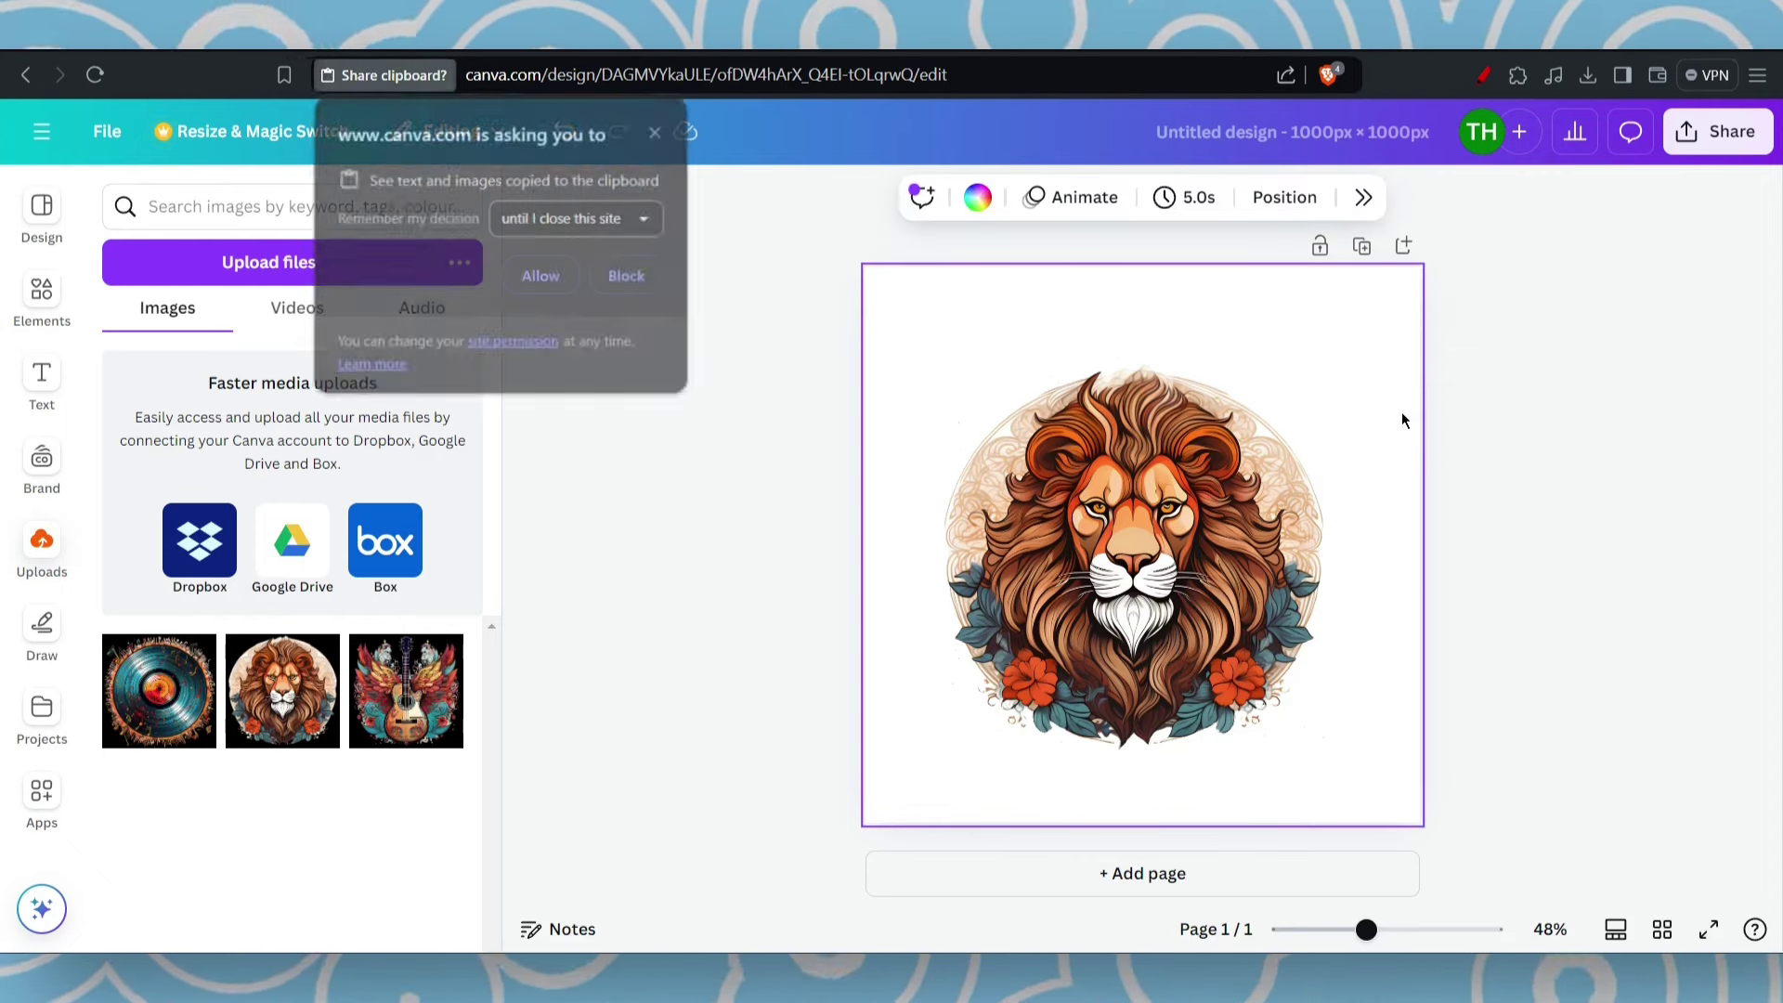
pyautogui.click(541, 276)
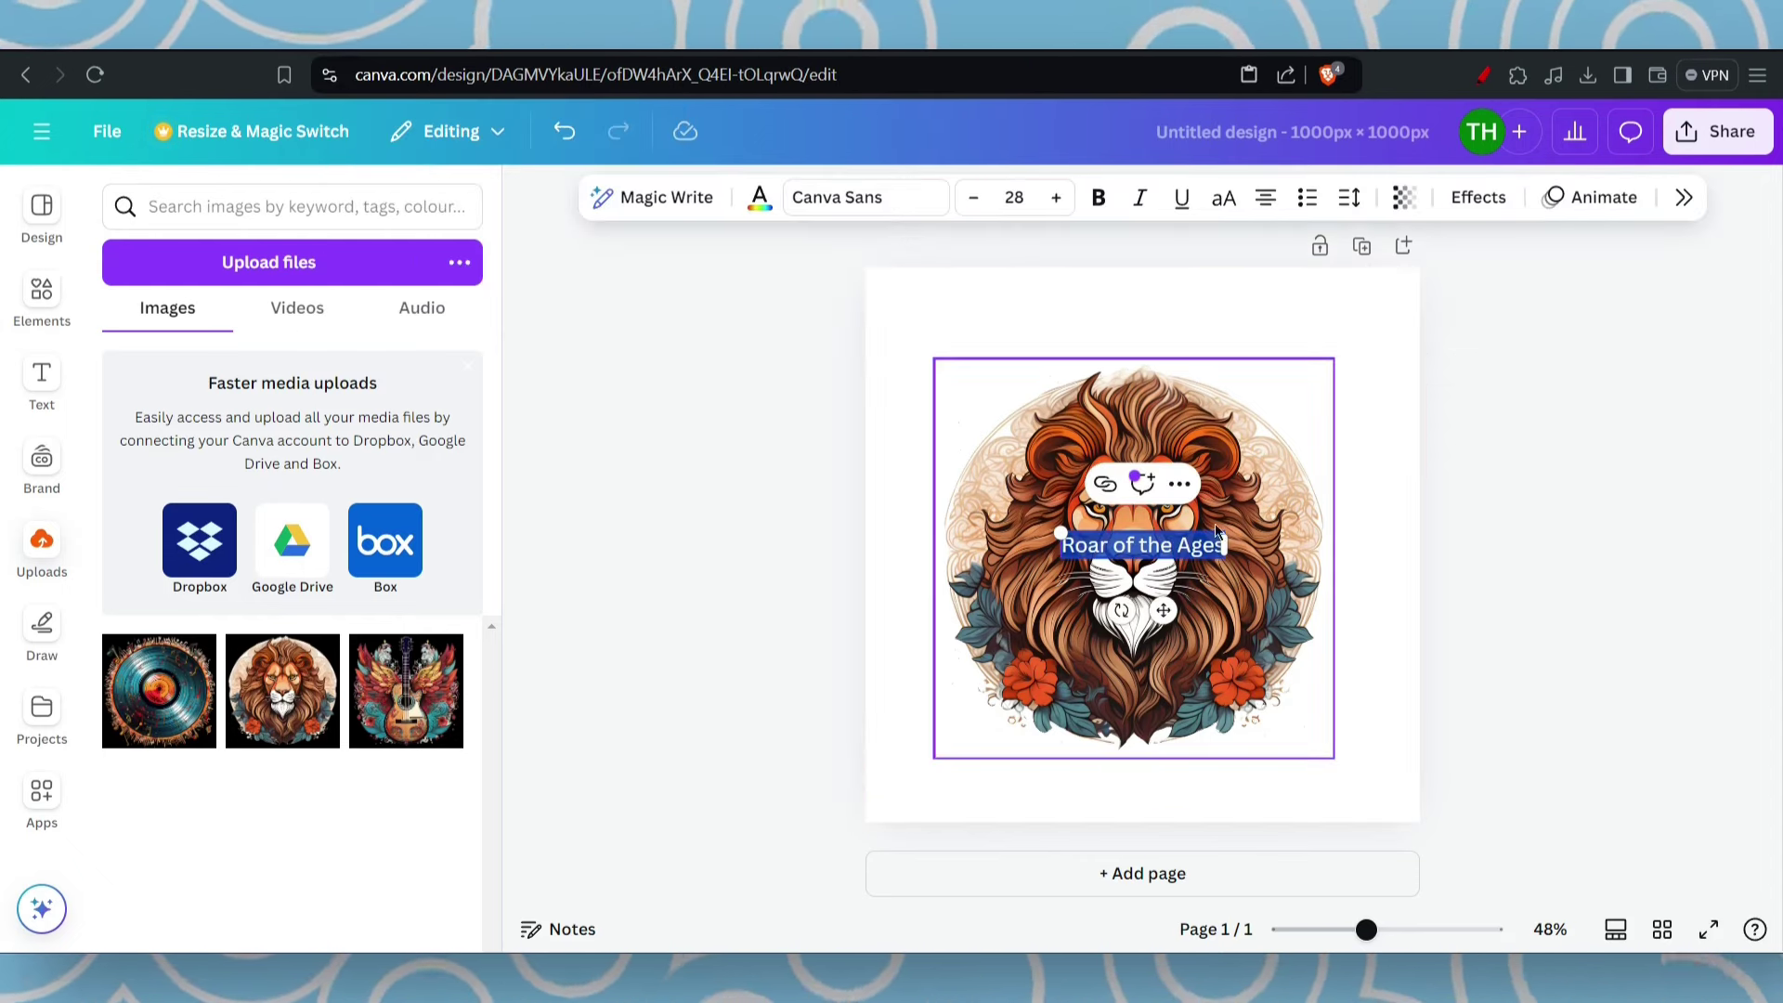
pyautogui.moveTo(1060, 534); pyautogui.dragTo(913, 509)
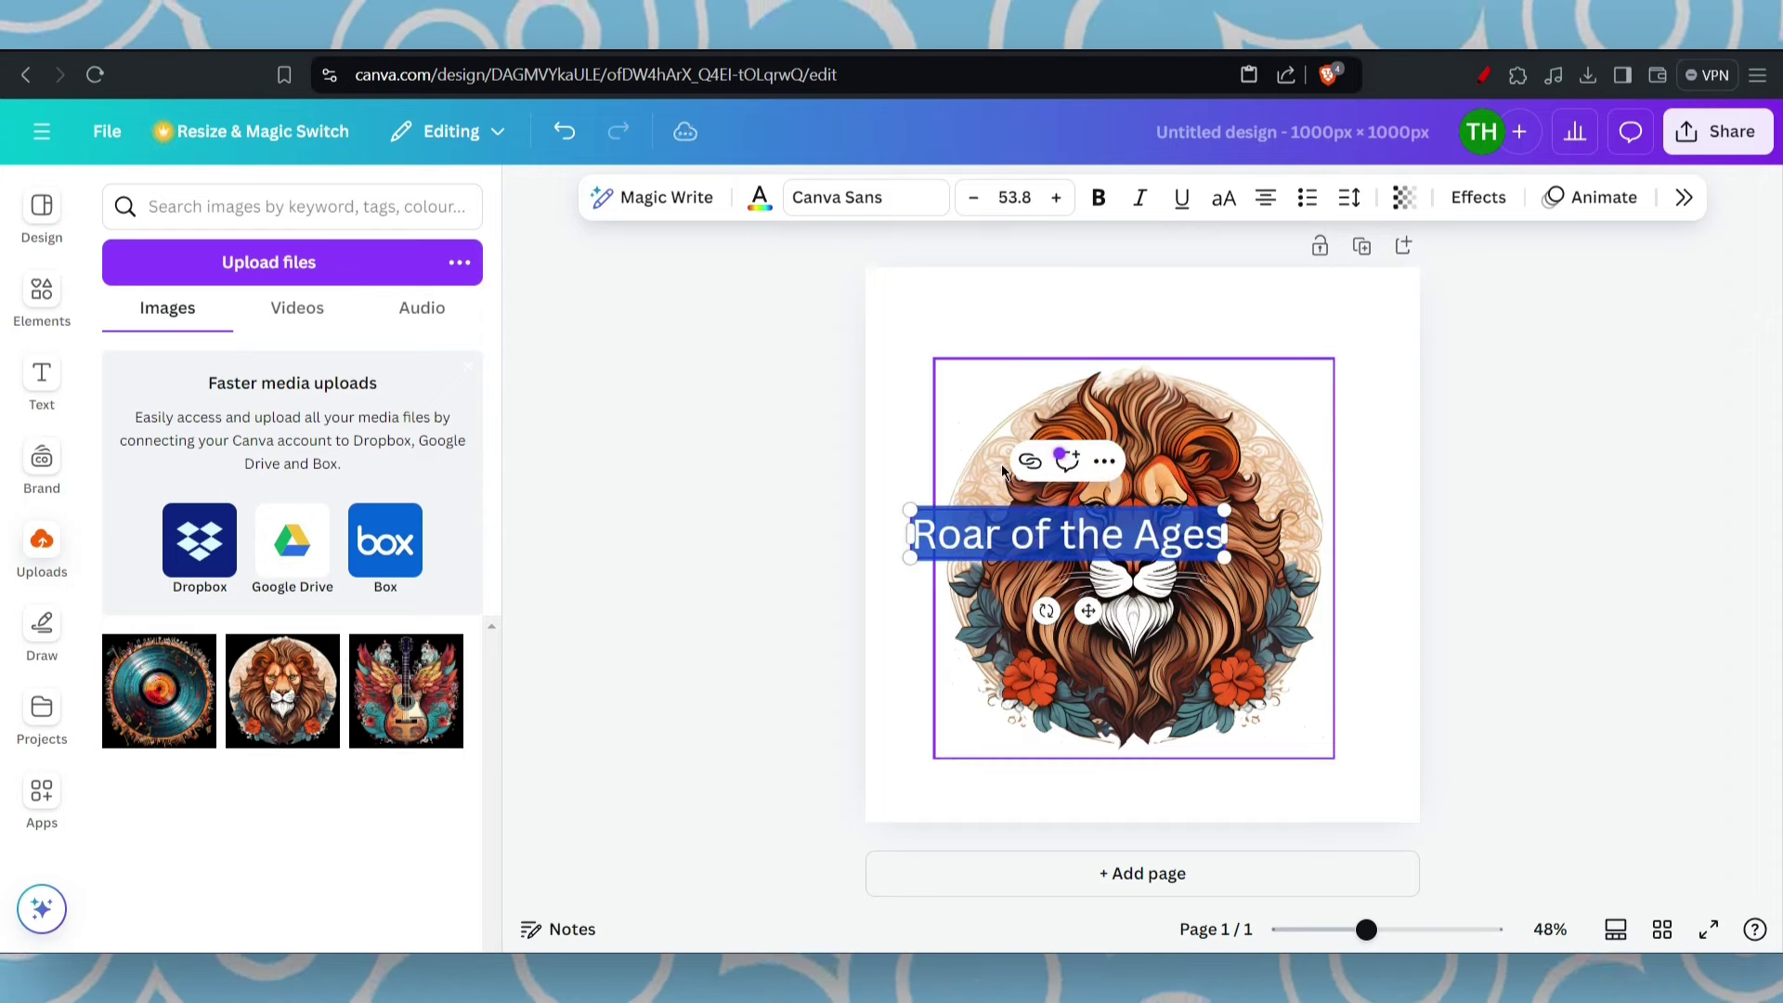
# Set the font of the "Roar of the Ages" text to Anton.
pyautogui.click(887, 206)
pyautogui.scroll(-1, 1556, 706)
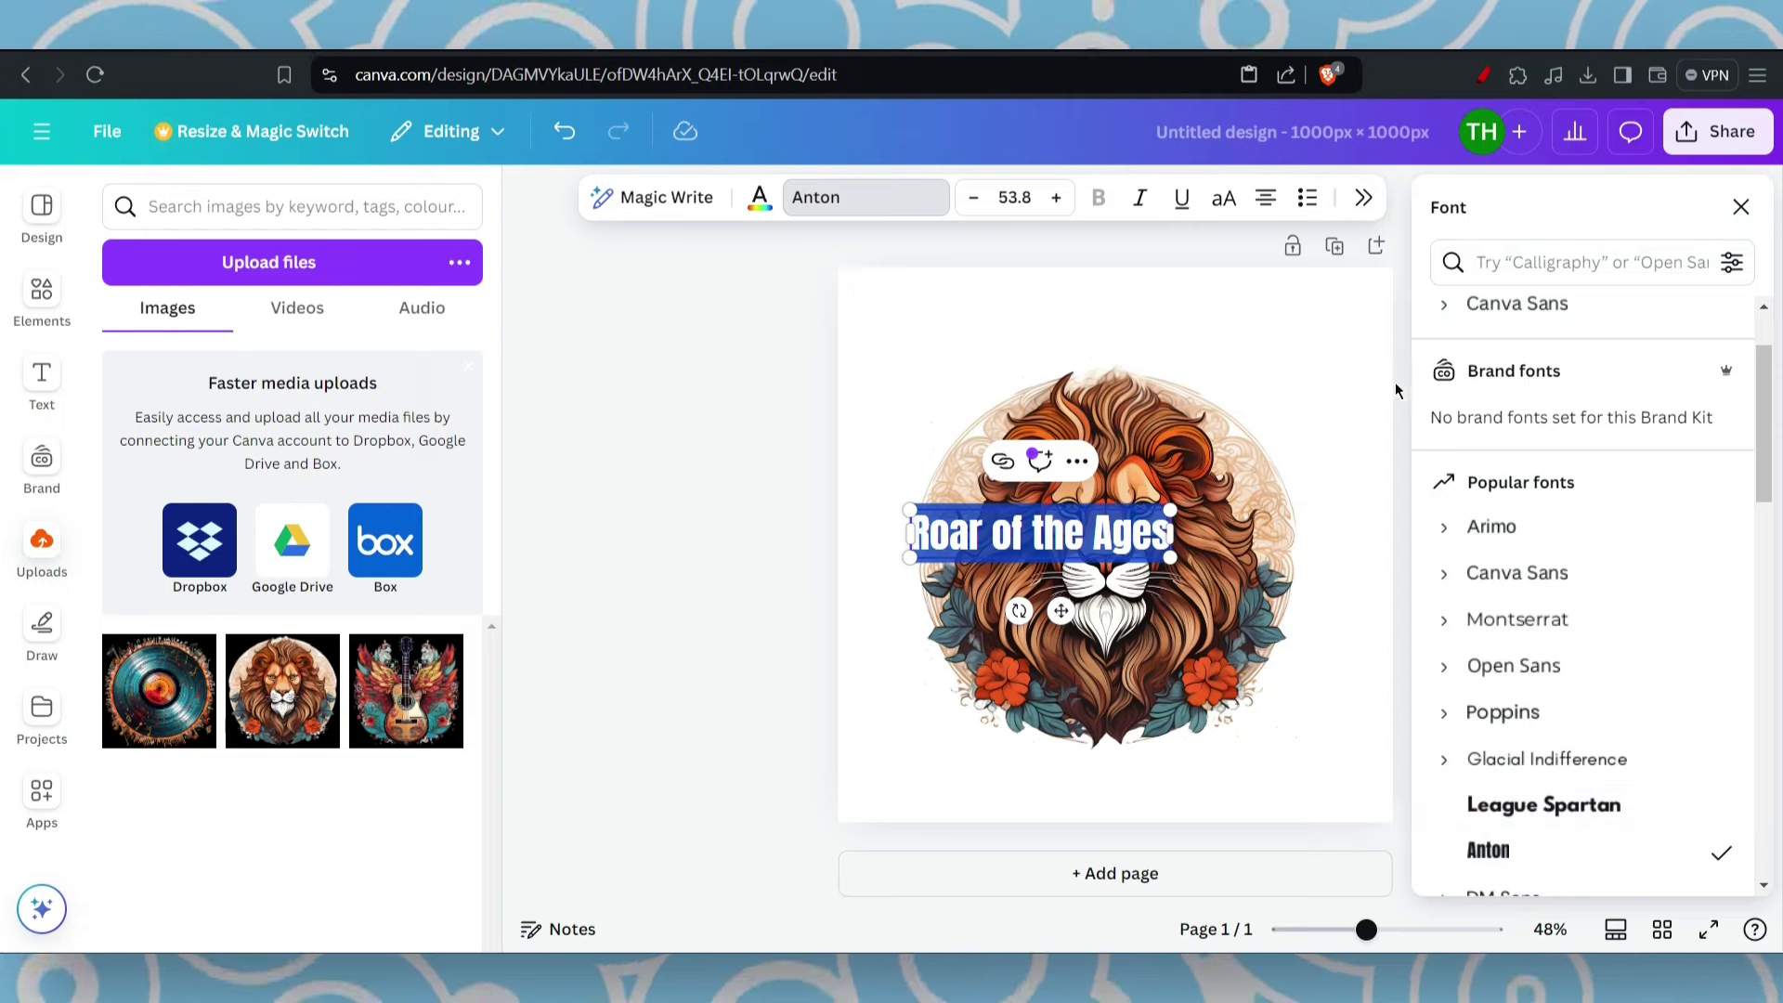
# Restyle the "Roar of the Ages" text in orange Gagalin at about size 72.8 and place it below the lion.
pyautogui.click(757, 198)
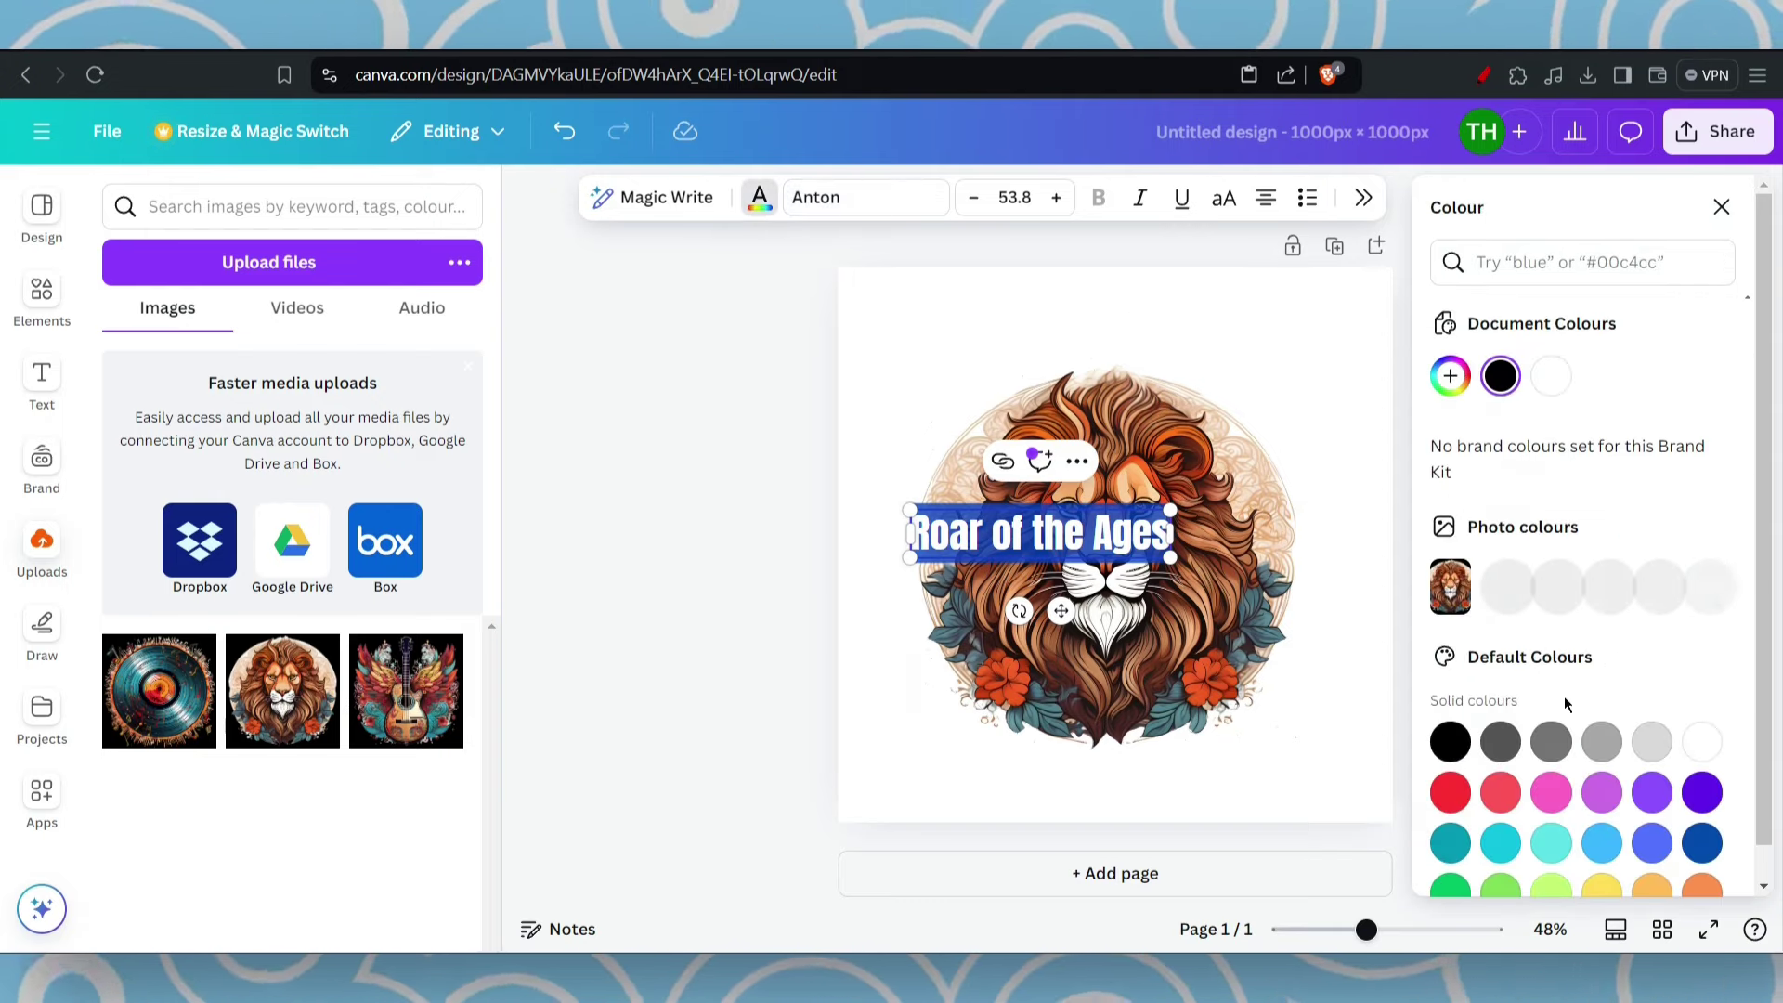
pyautogui.click(1713, 884)
pyautogui.click(1157, 538)
pyautogui.moveTo(1157, 538); pyautogui.dragTo(1421, 766)
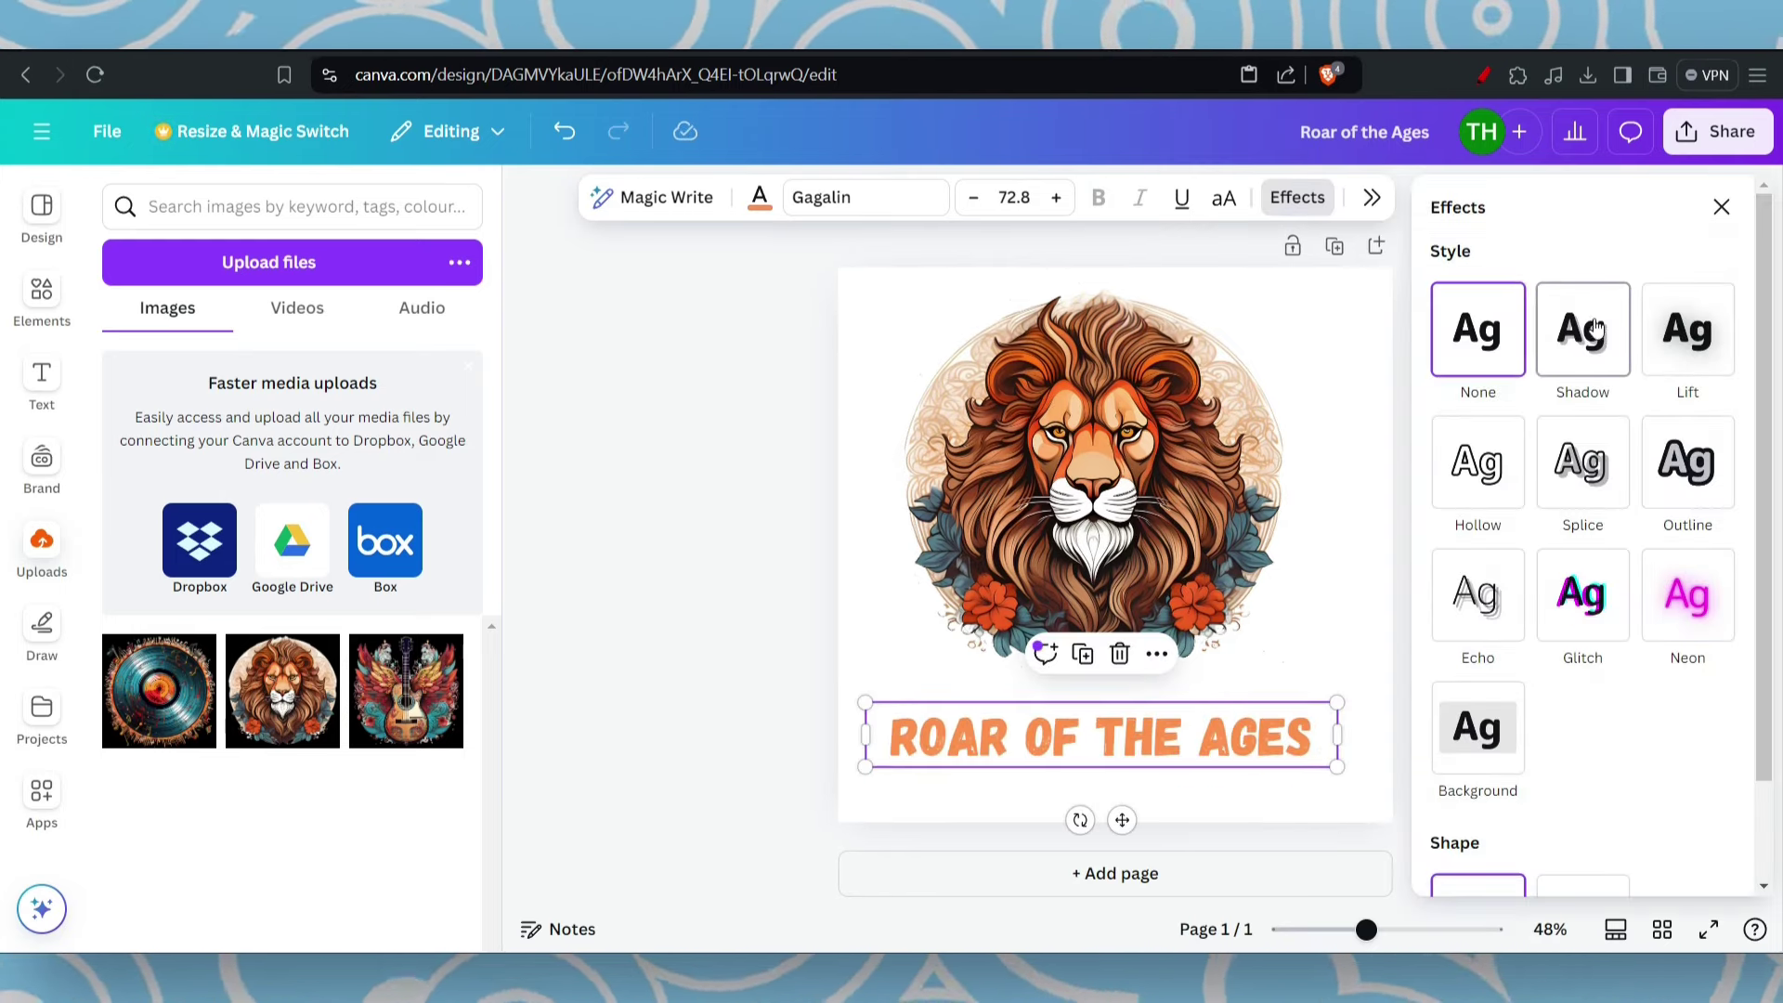
# Try the Shadow, Lift, Hollow and Neon text effects on the slogan.
pyautogui.click(1598, 329)
pyautogui.click(1667, 358)
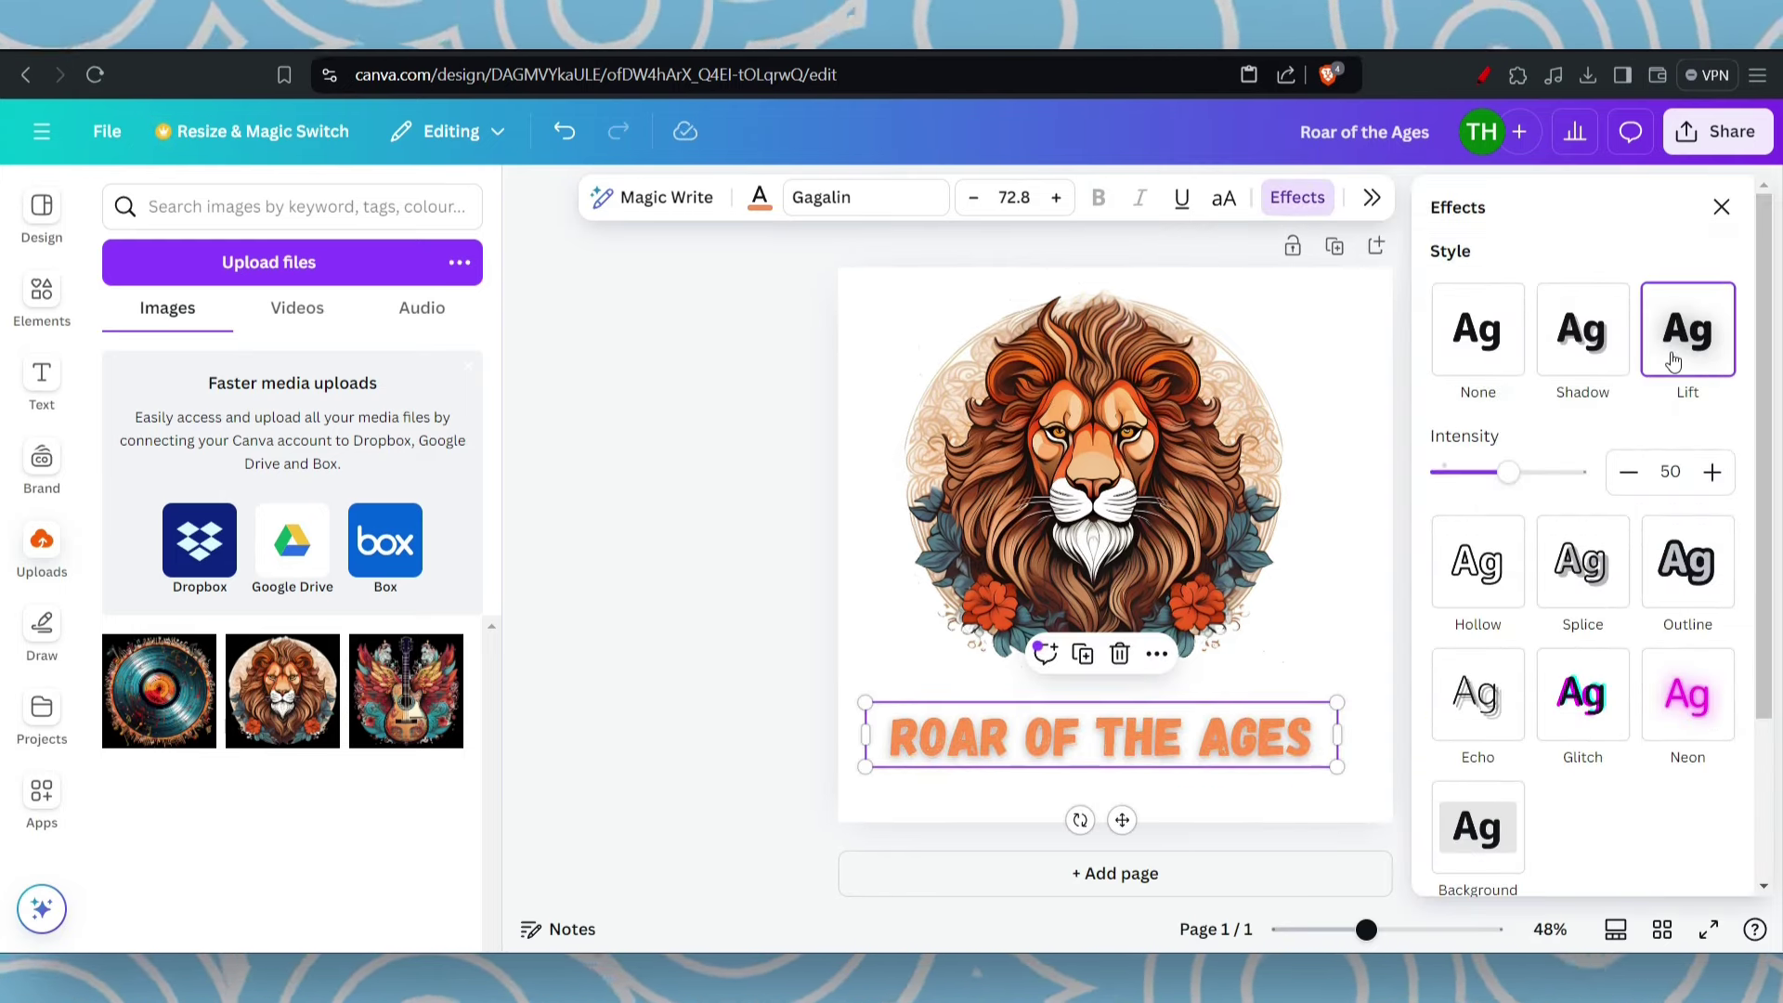
pyautogui.click(1498, 593)
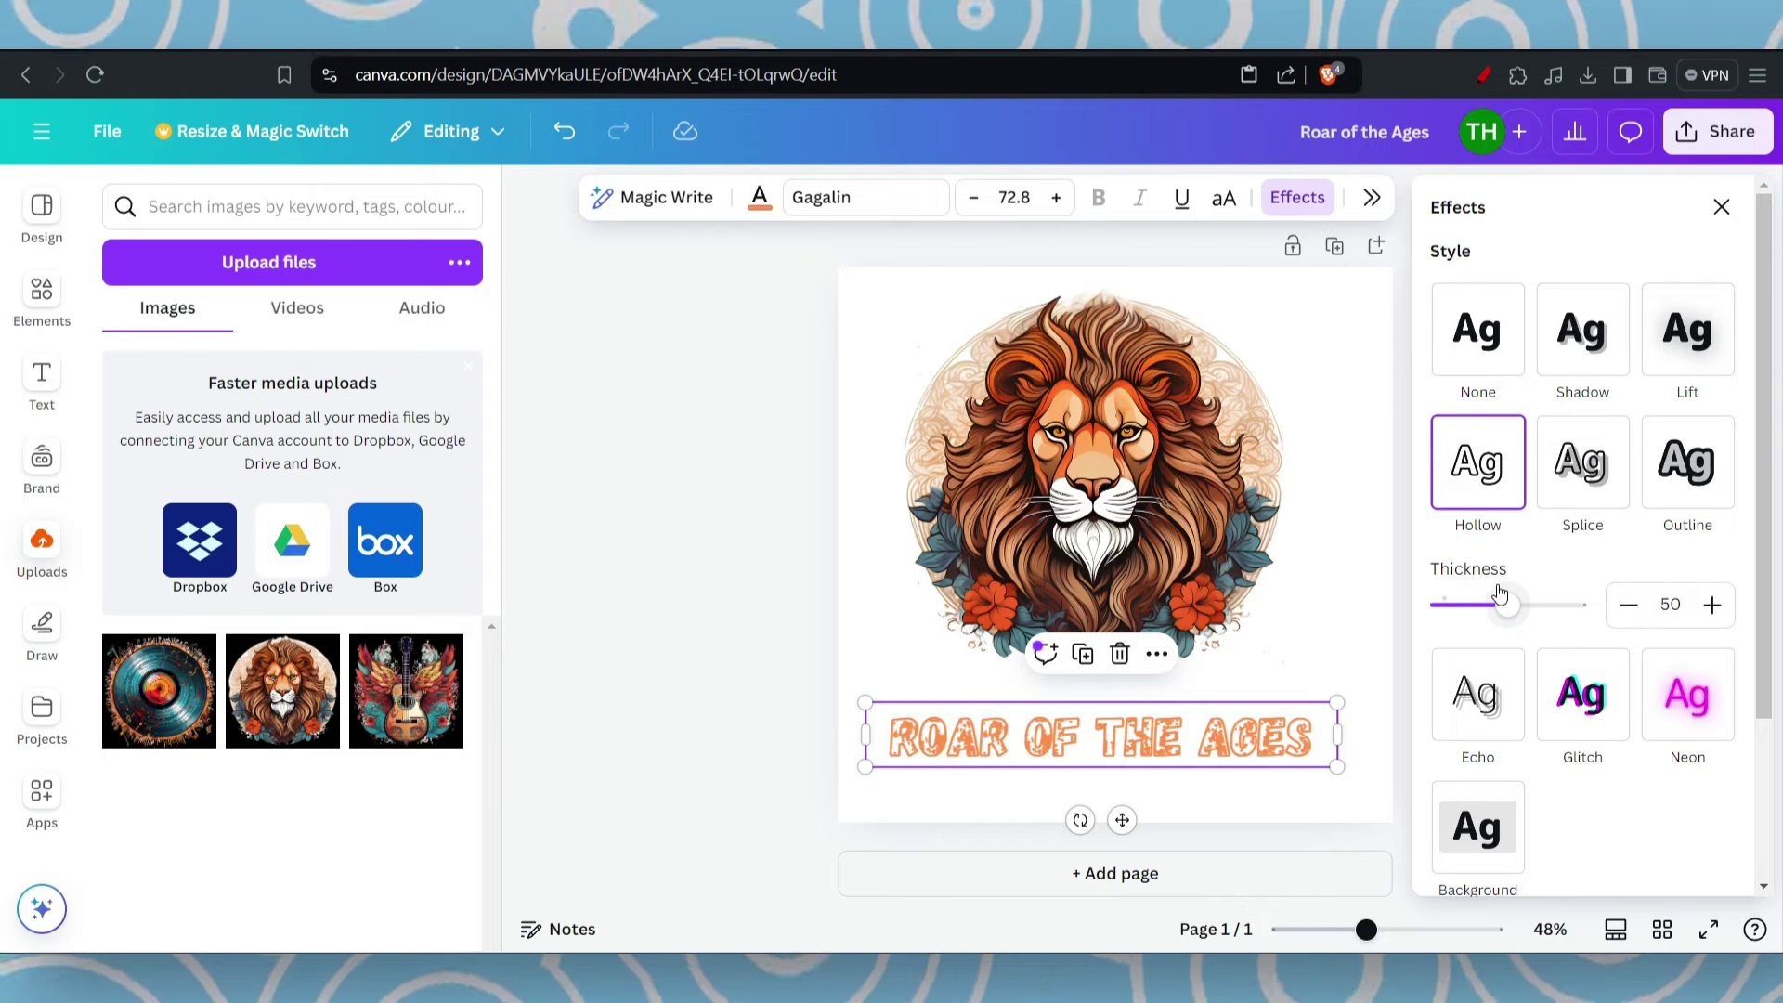
pyautogui.click(1681, 712)
pyautogui.scroll(-3, 1603, 706)
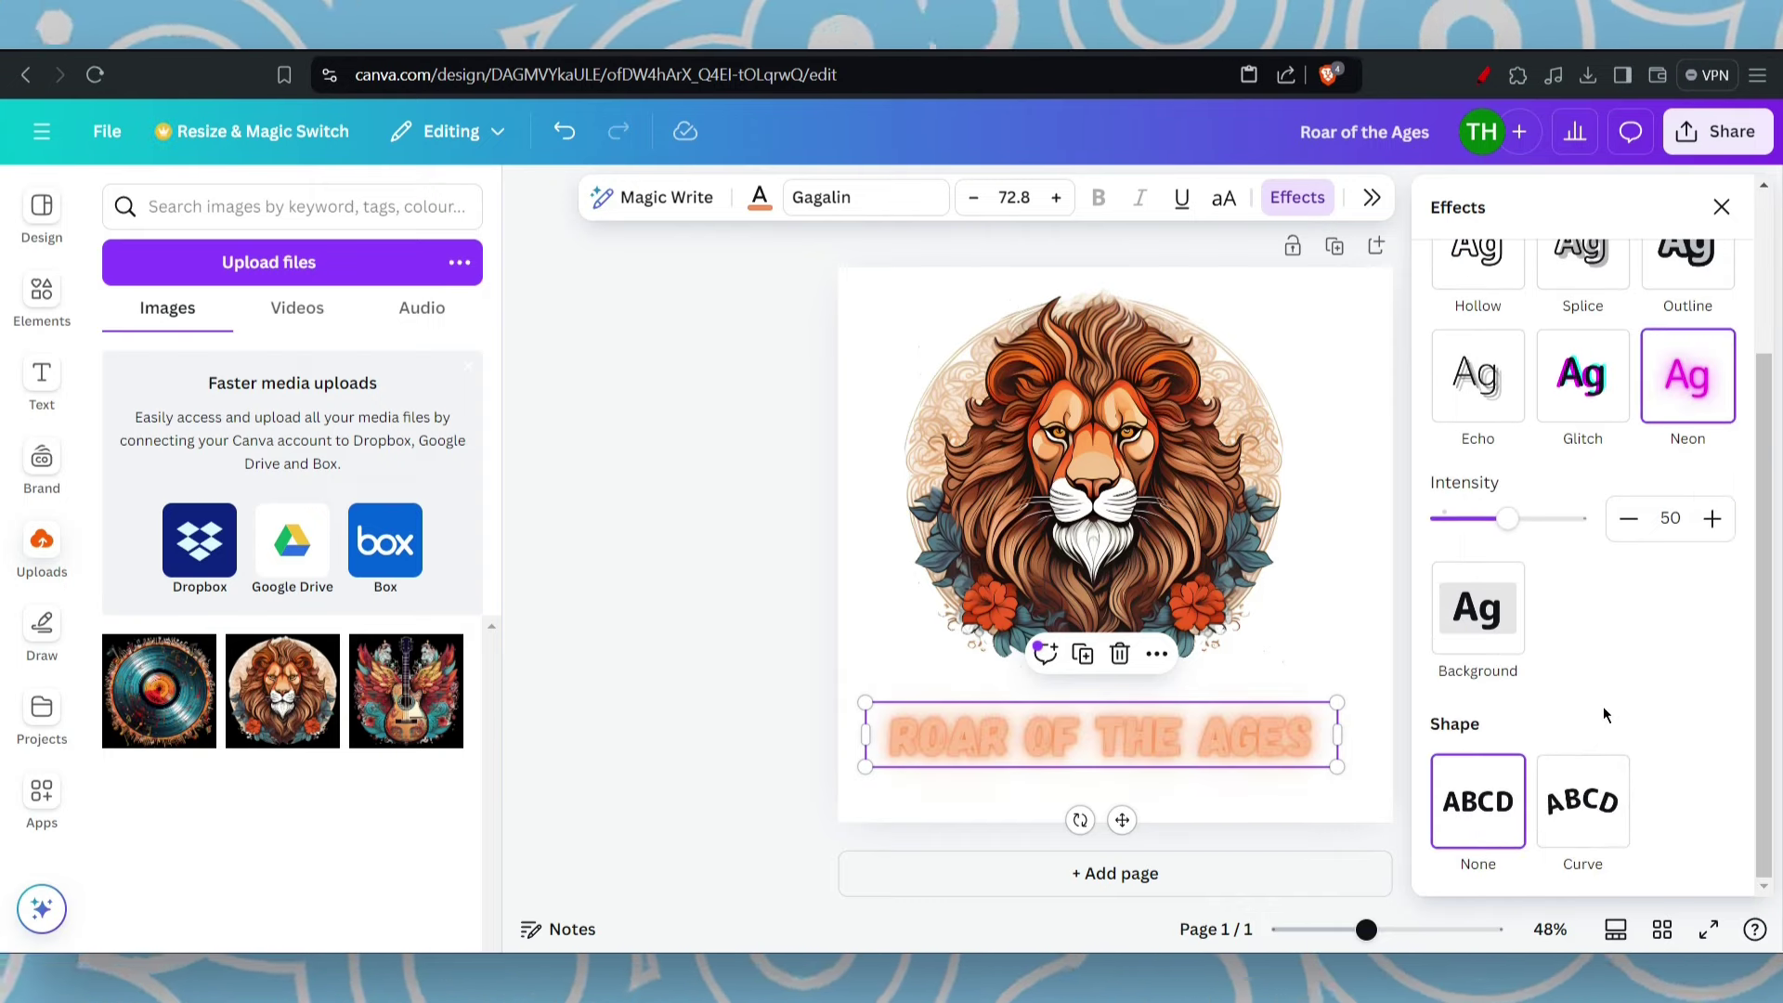
# Curve the slogan with its effect style set to None, and arrange it as an arch above the lion's head.
pyautogui.click(1582, 800)
pyautogui.scroll(3, 1597, 602)
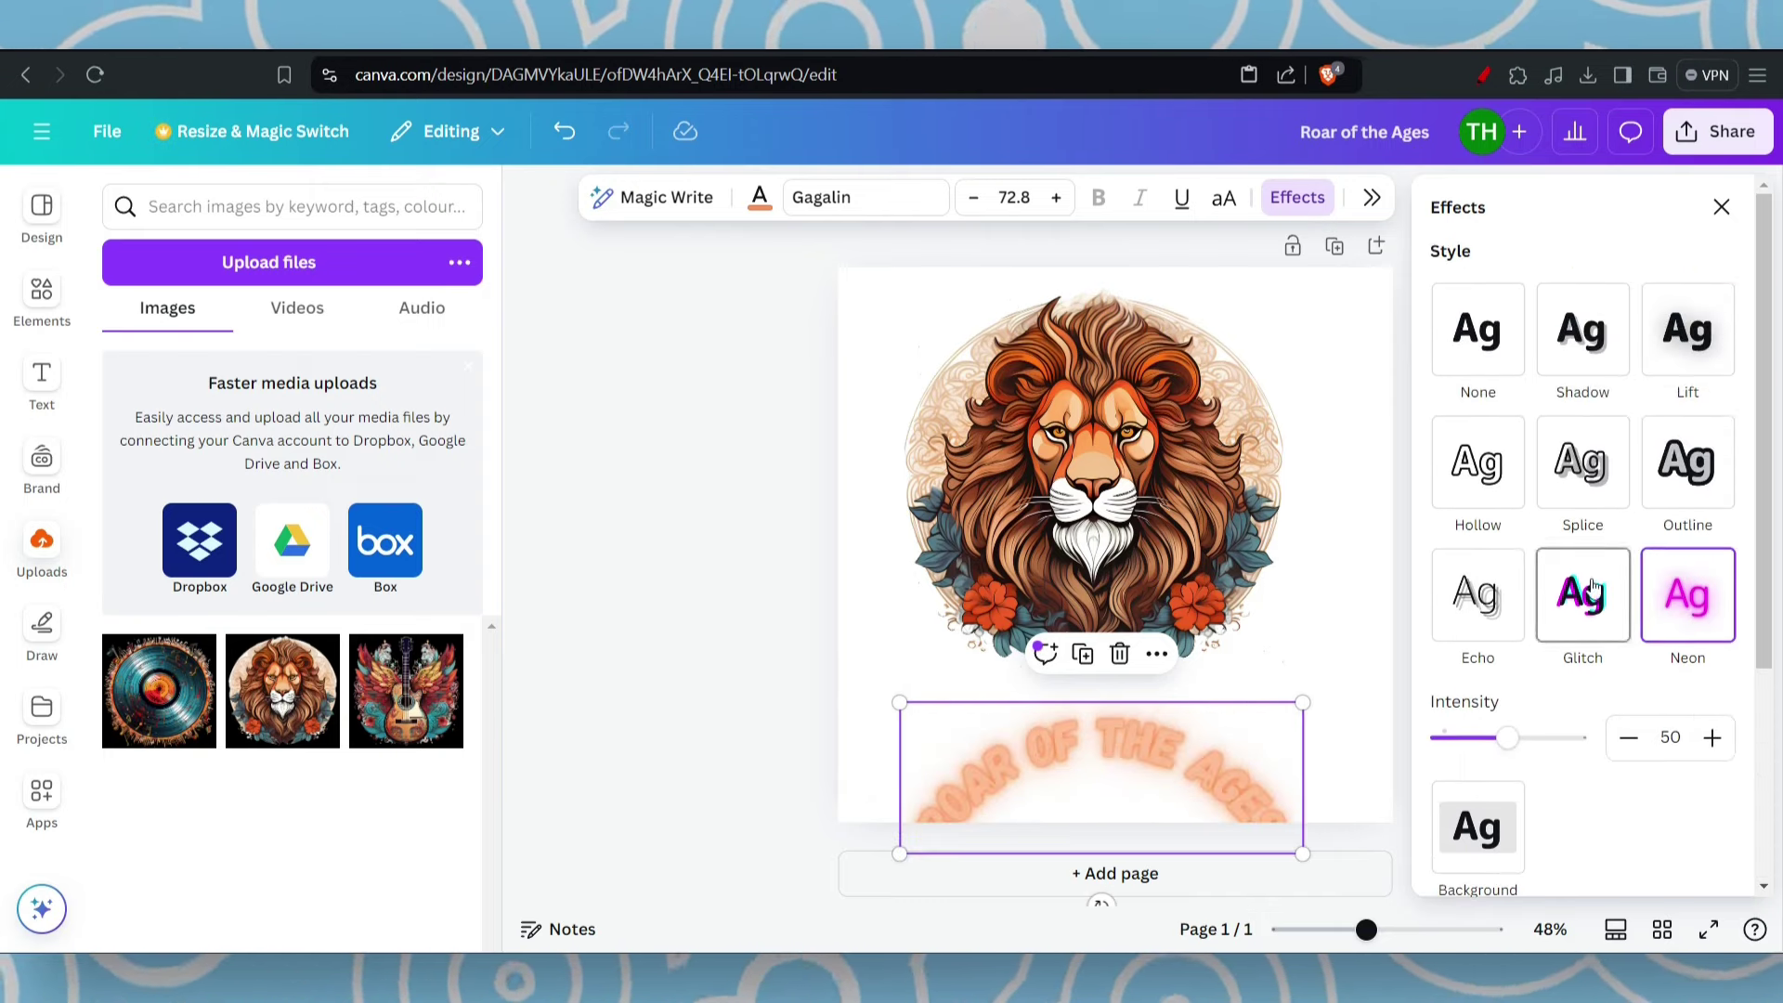
pyautogui.click(1461, 362)
pyautogui.moveTo(1235, 739); pyautogui.dragTo(1228, 312)
pyautogui.click(1142, 477)
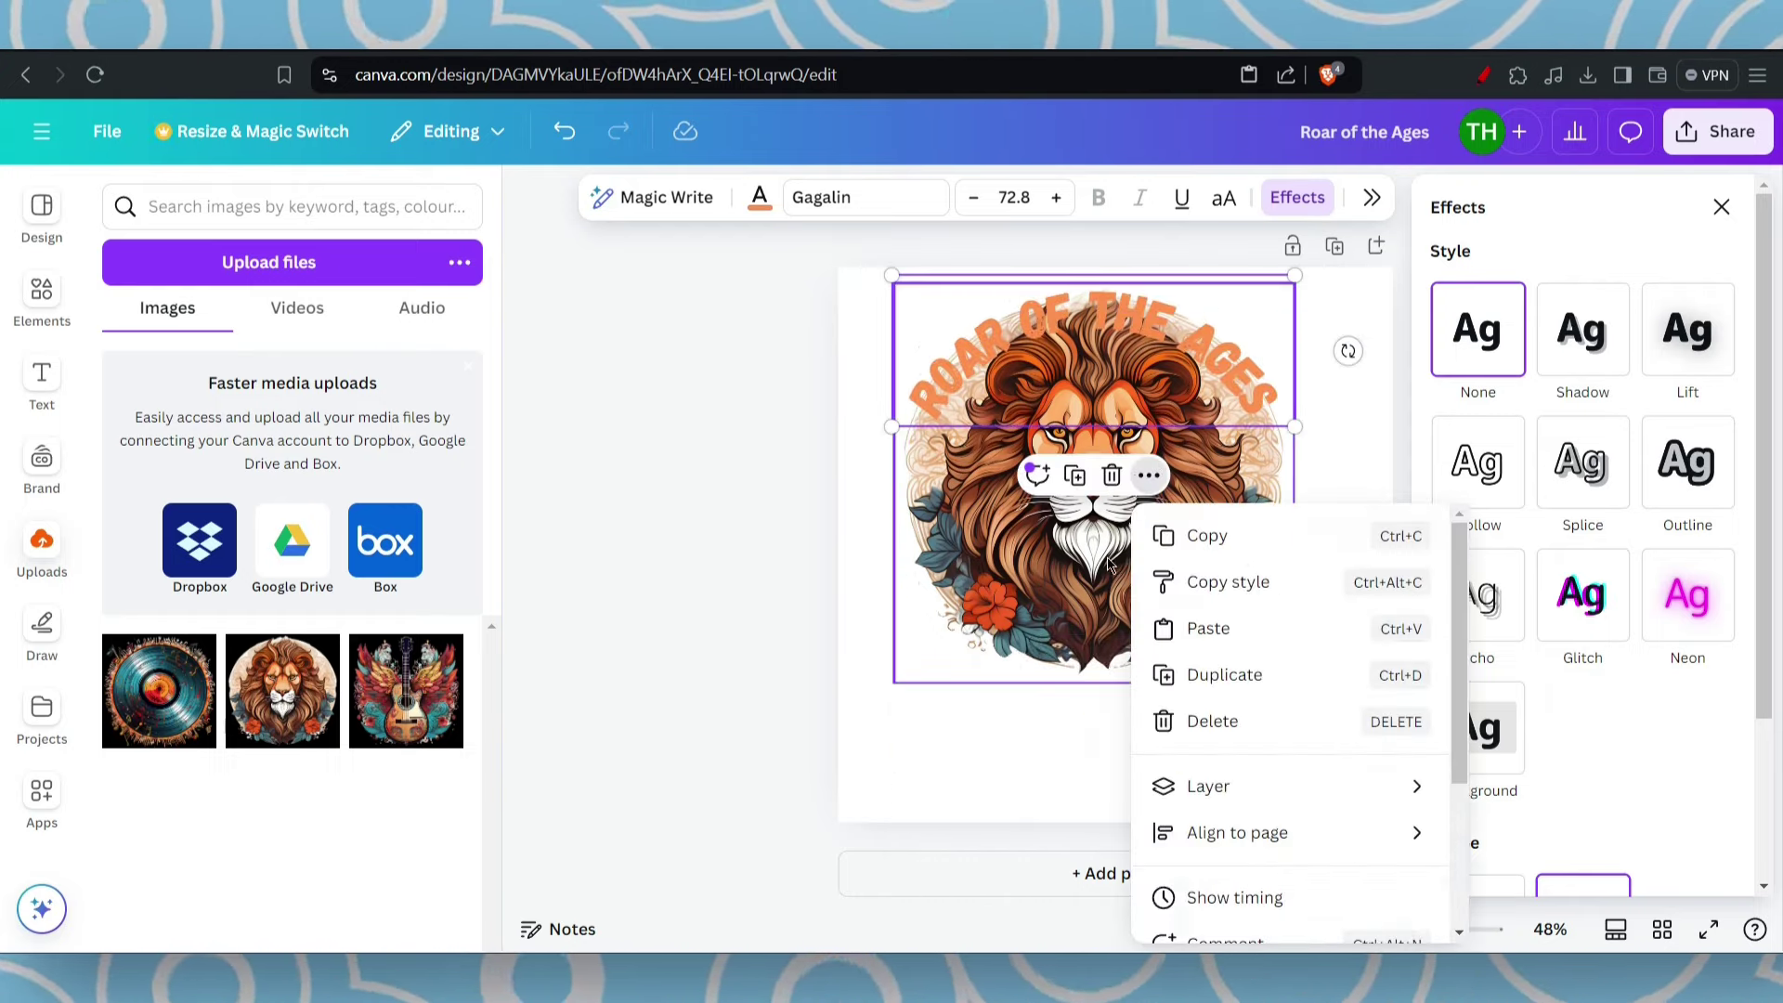
pyautogui.click(1138, 484)
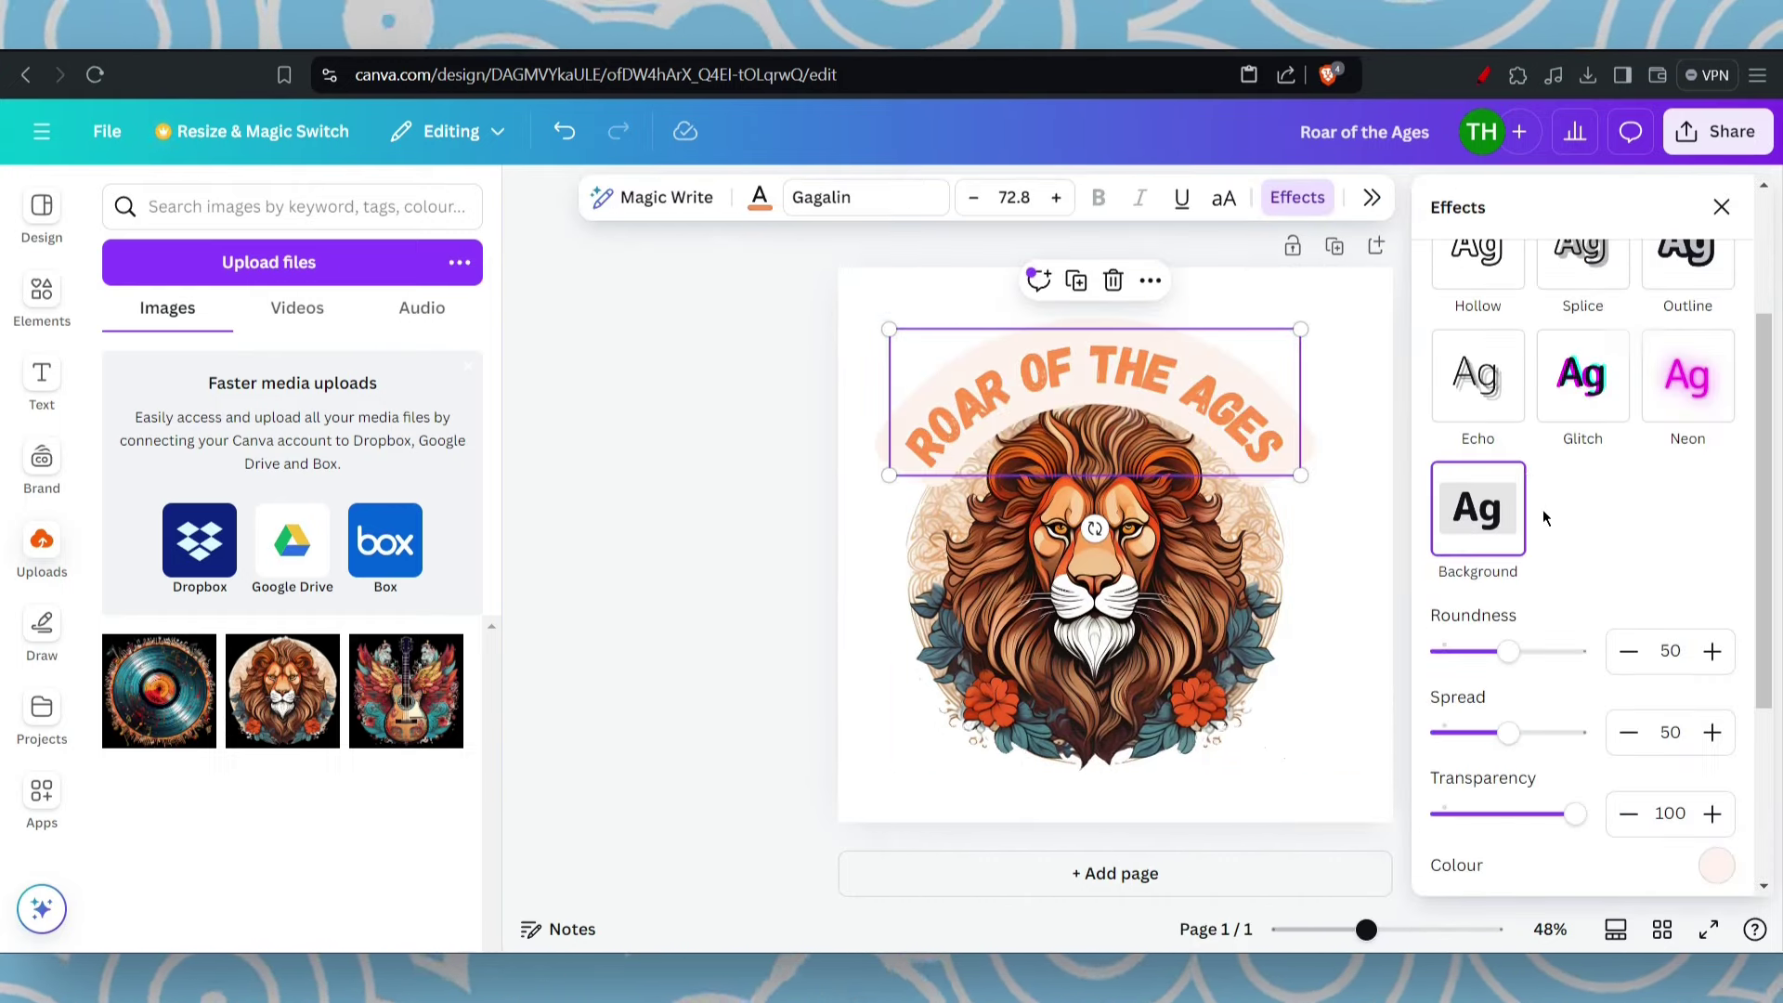
# Remove the Background effect from the curved slogan by setting its style to None, and deselect it.
pyautogui.scroll(1, 1525, 471)
pyautogui.scroll(2, 1525, 472)
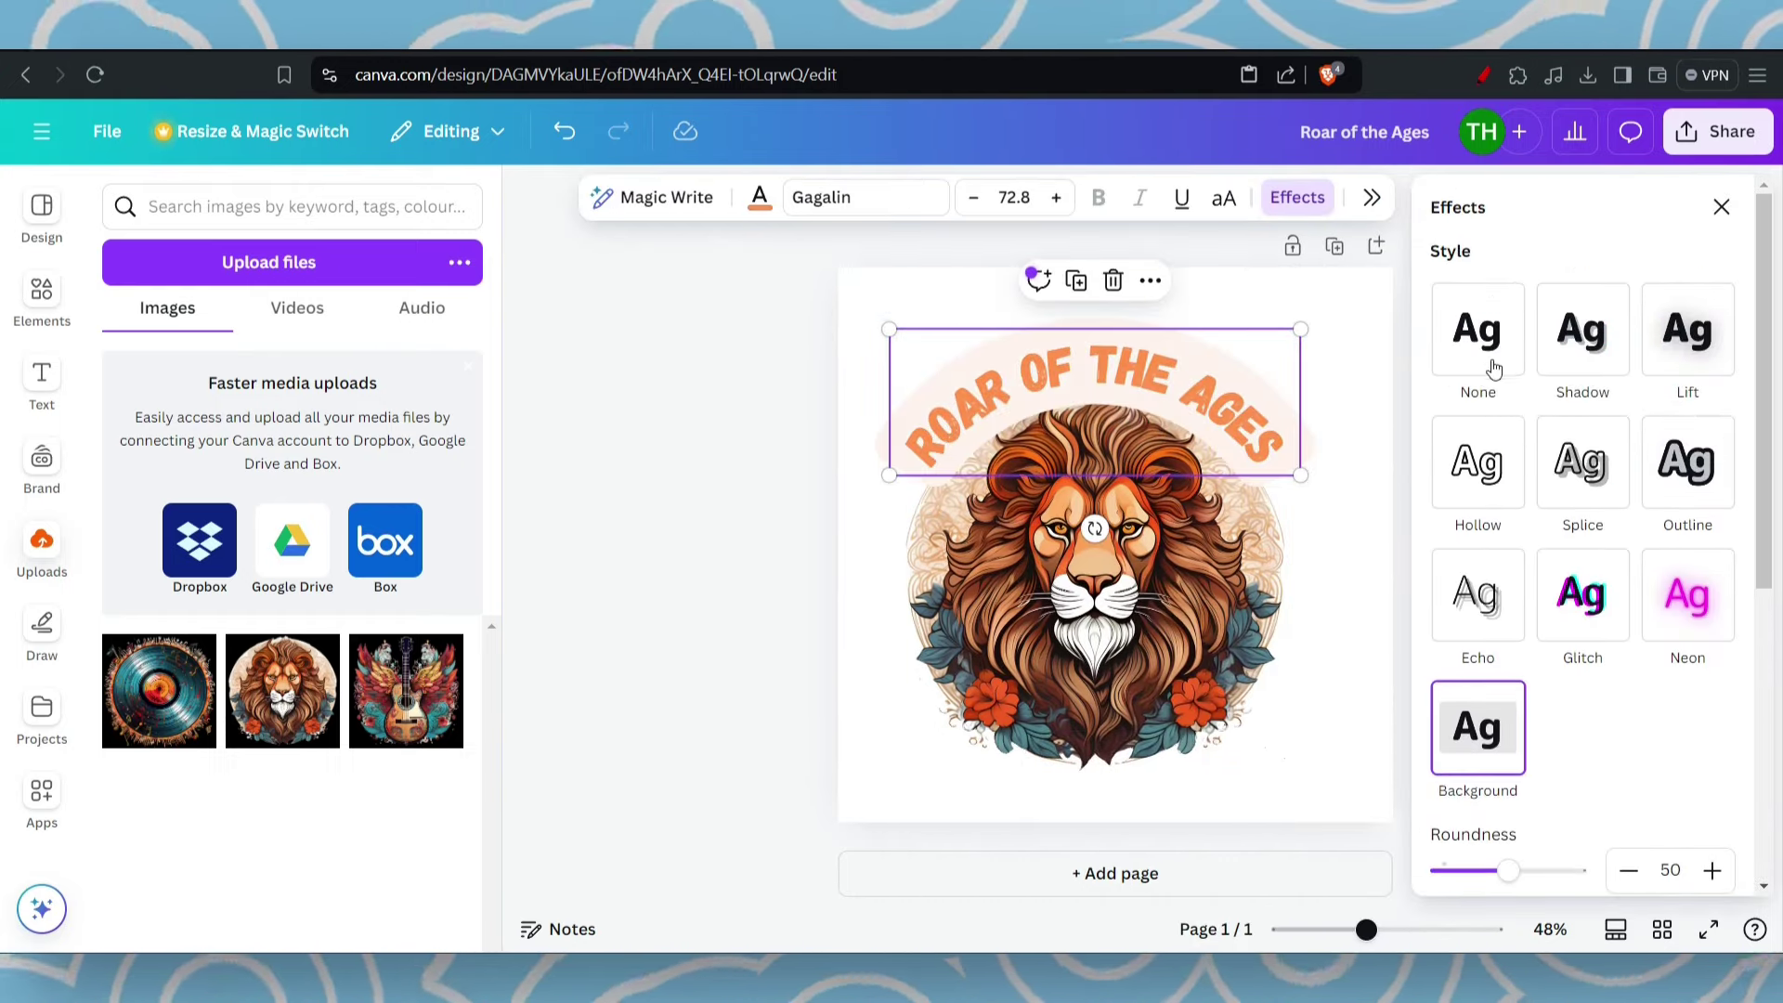
pyautogui.click(1467, 335)
pyautogui.click(1363, 432)
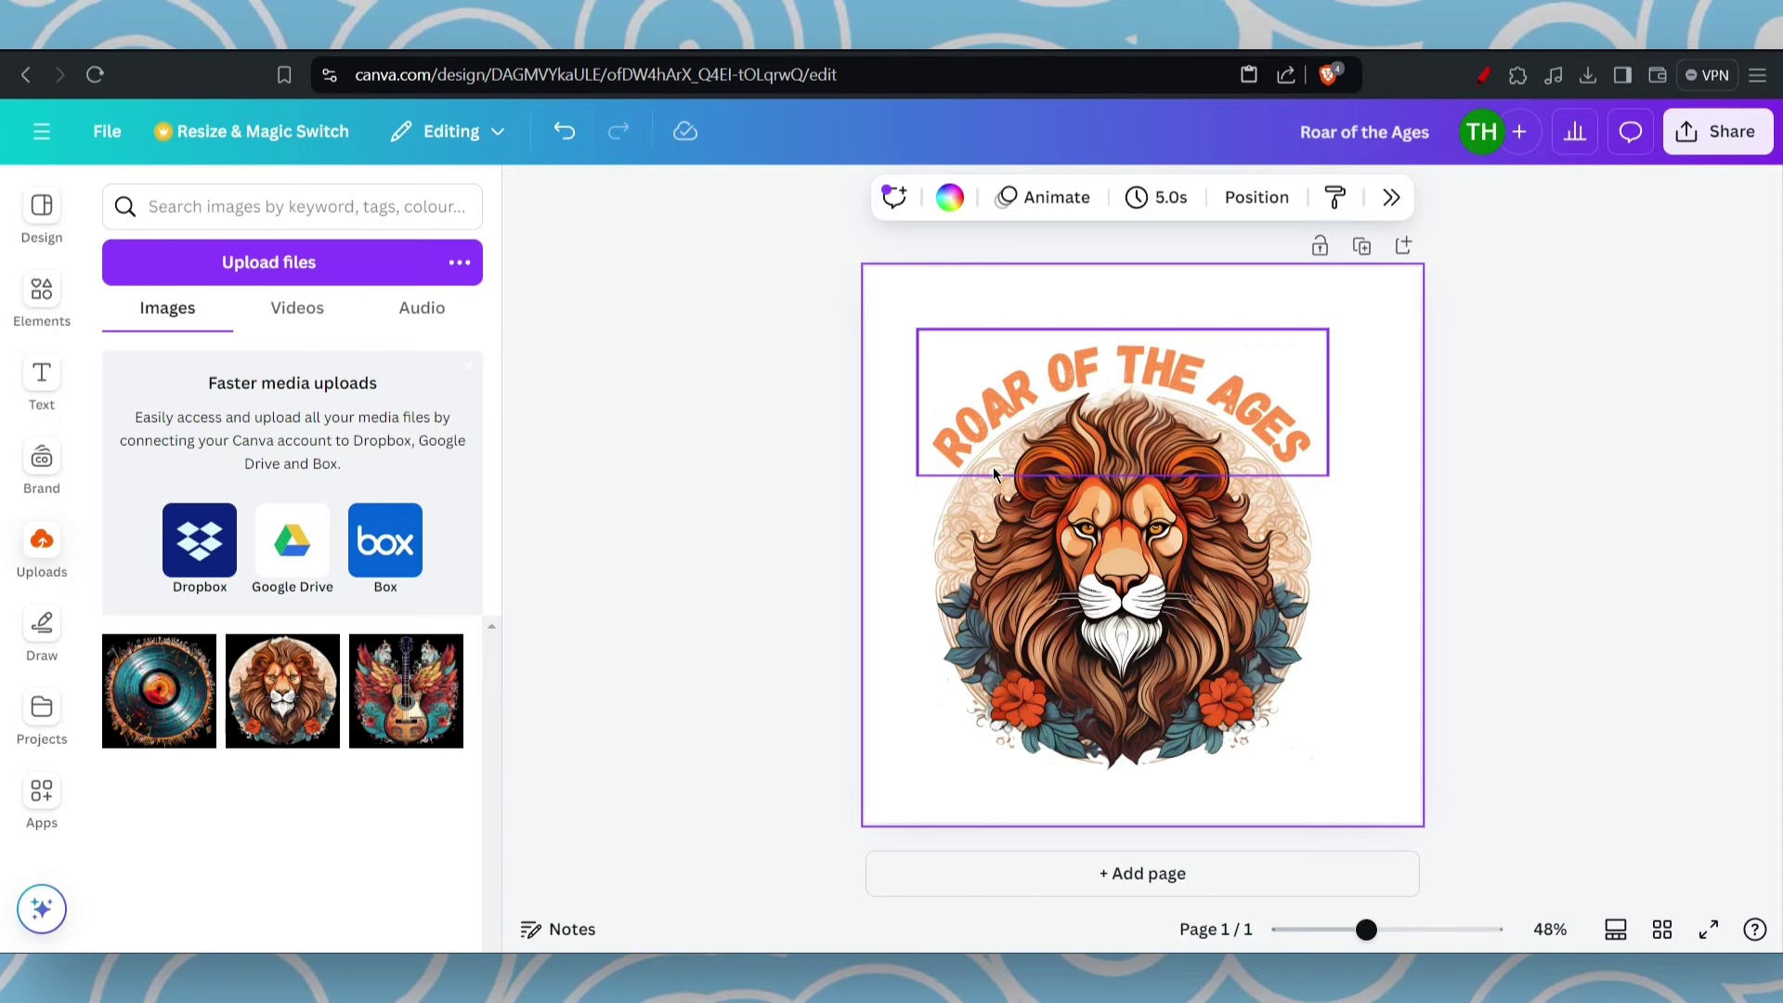
pyautogui.click(796, 457)
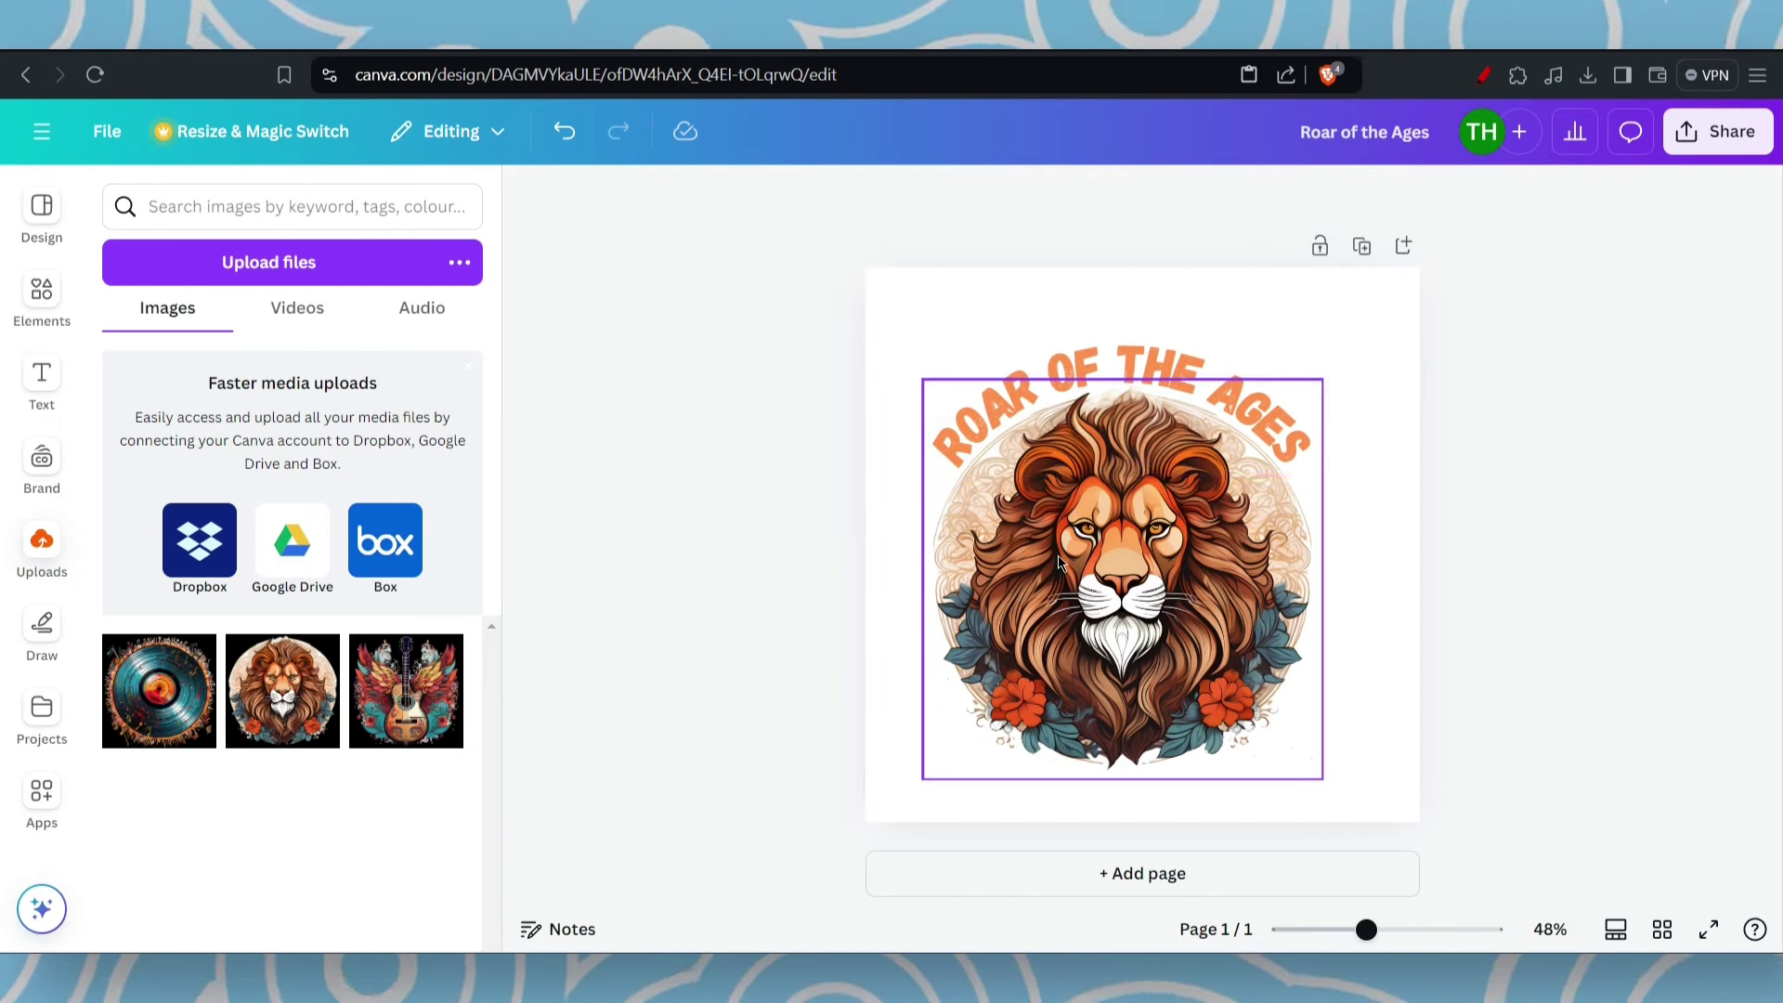
# Centre the lion horizontally on the page and align the curved slogan over the top of its circular artwork.
pyautogui.moveTo(1056, 562); pyautogui.dragTo(1074, 564)
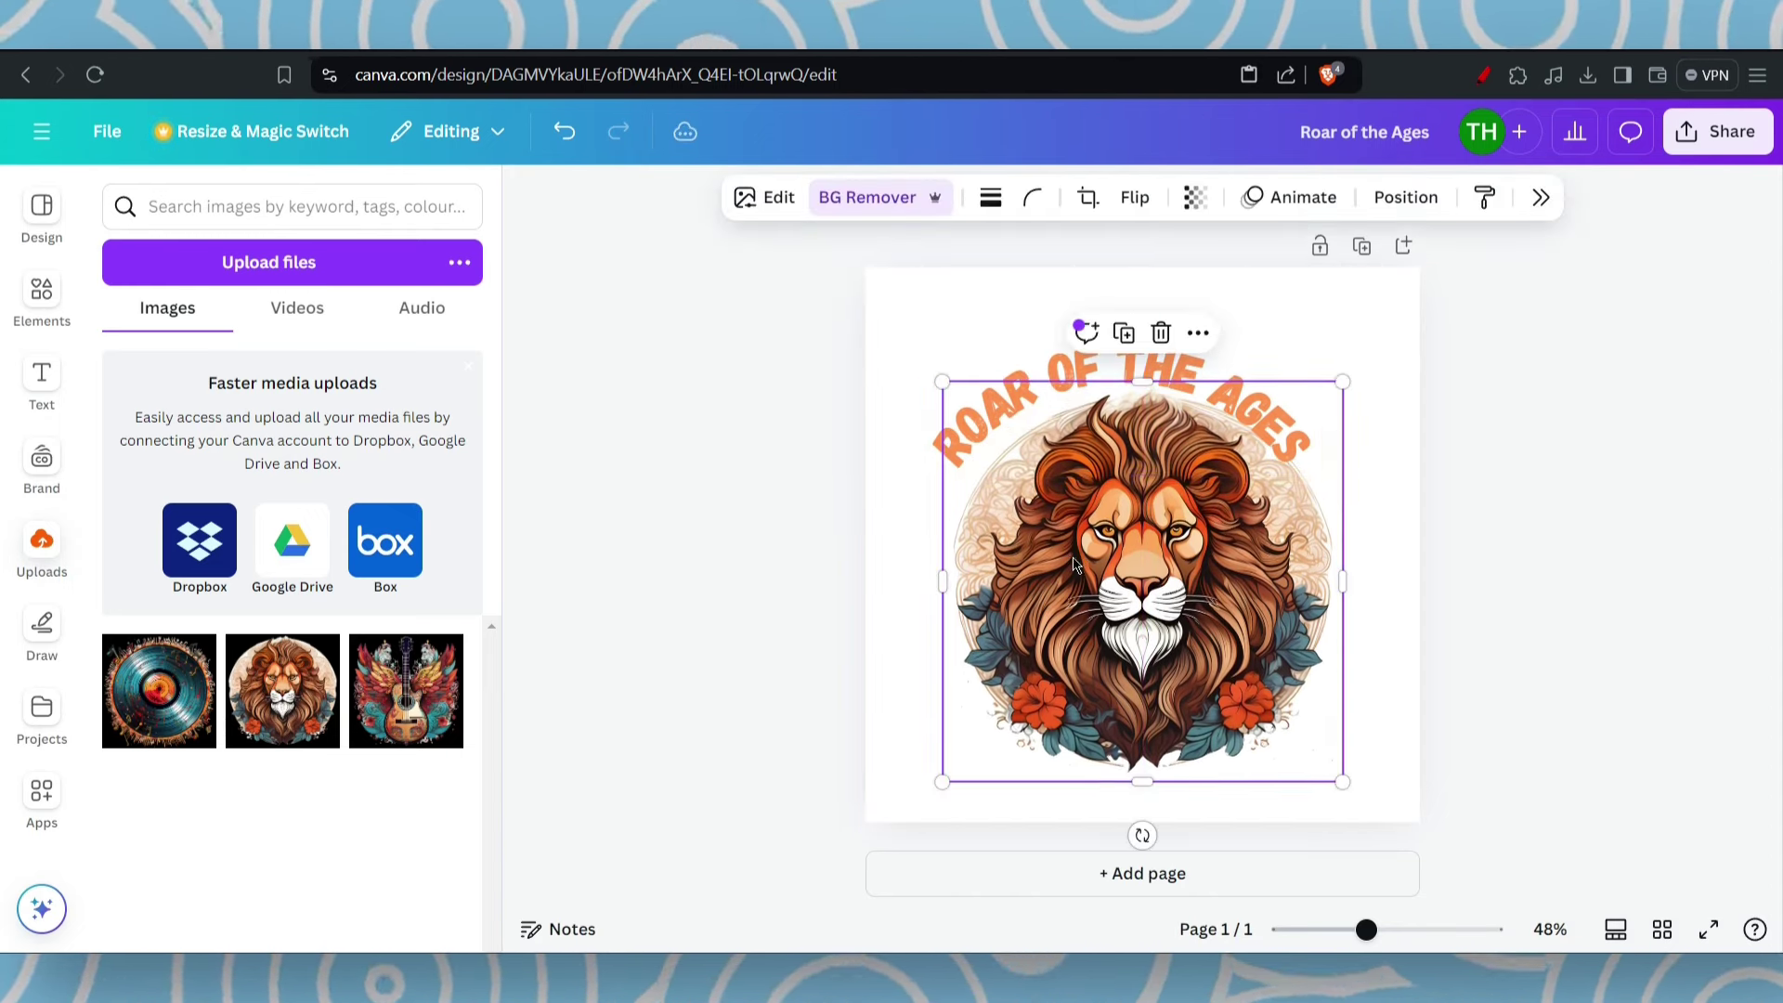
pyautogui.click(1049, 364)
pyautogui.moveTo(1049, 364); pyautogui.dragTo(1085, 380)
pyautogui.click(1451, 398)
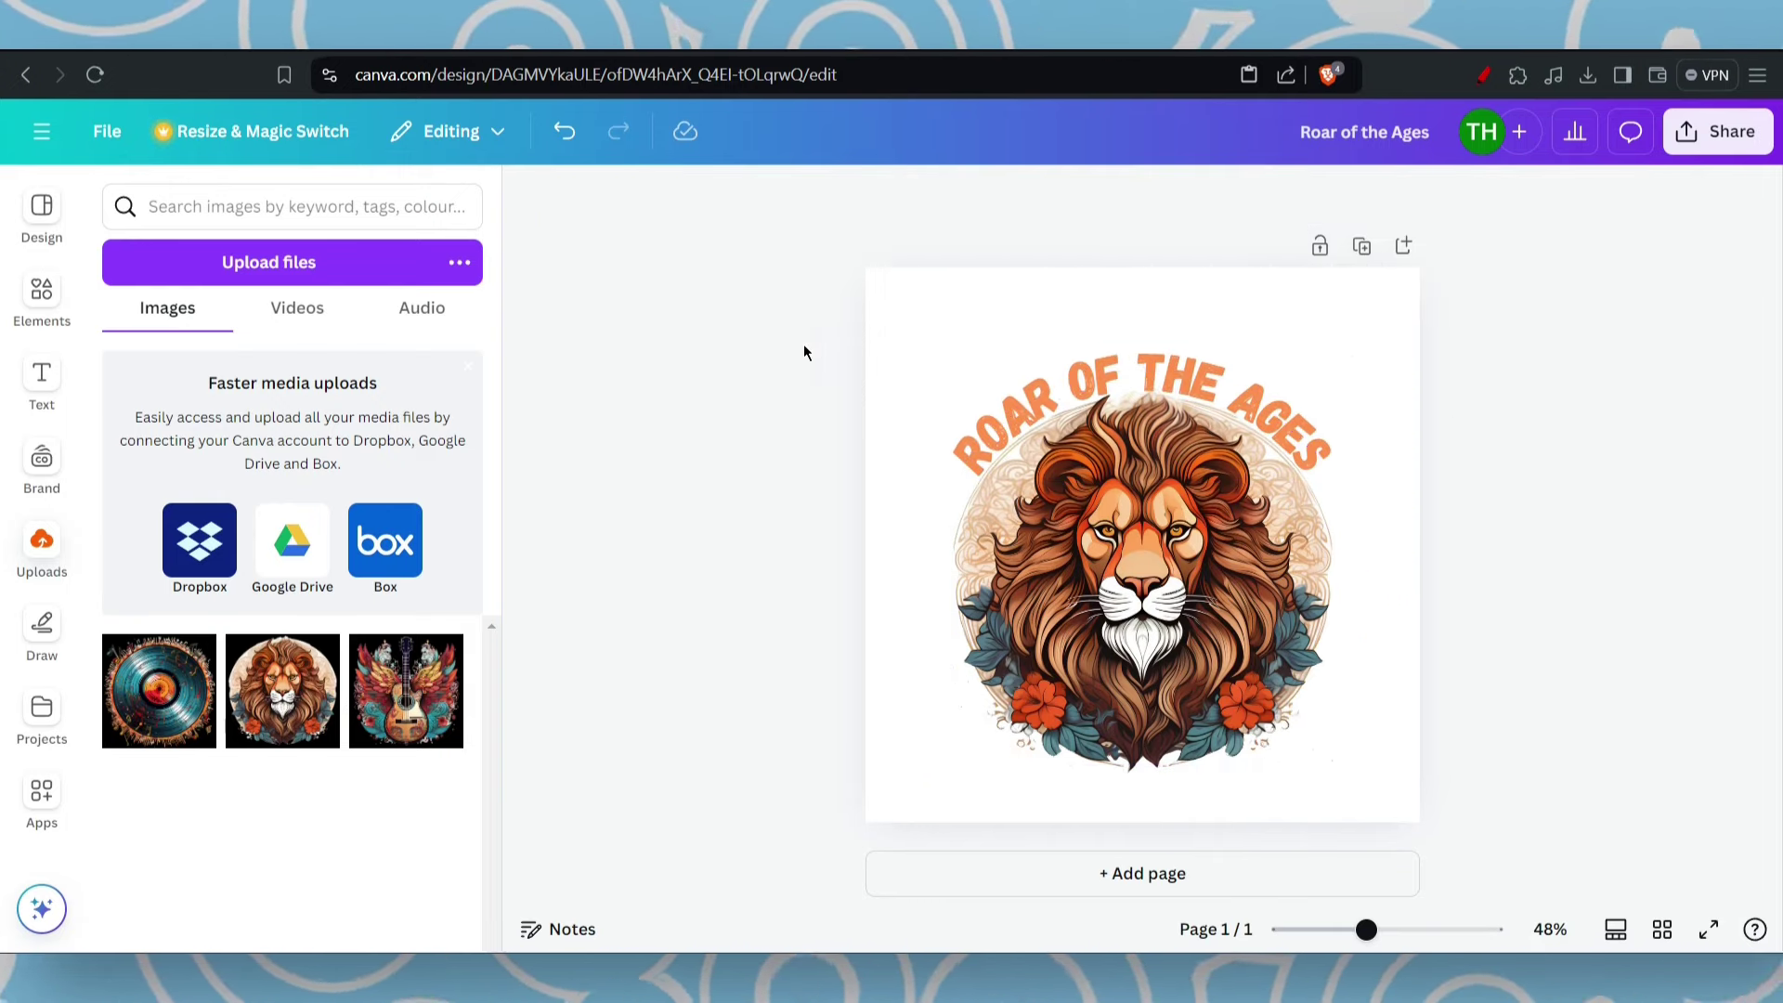
pyautogui.click(831, 53)
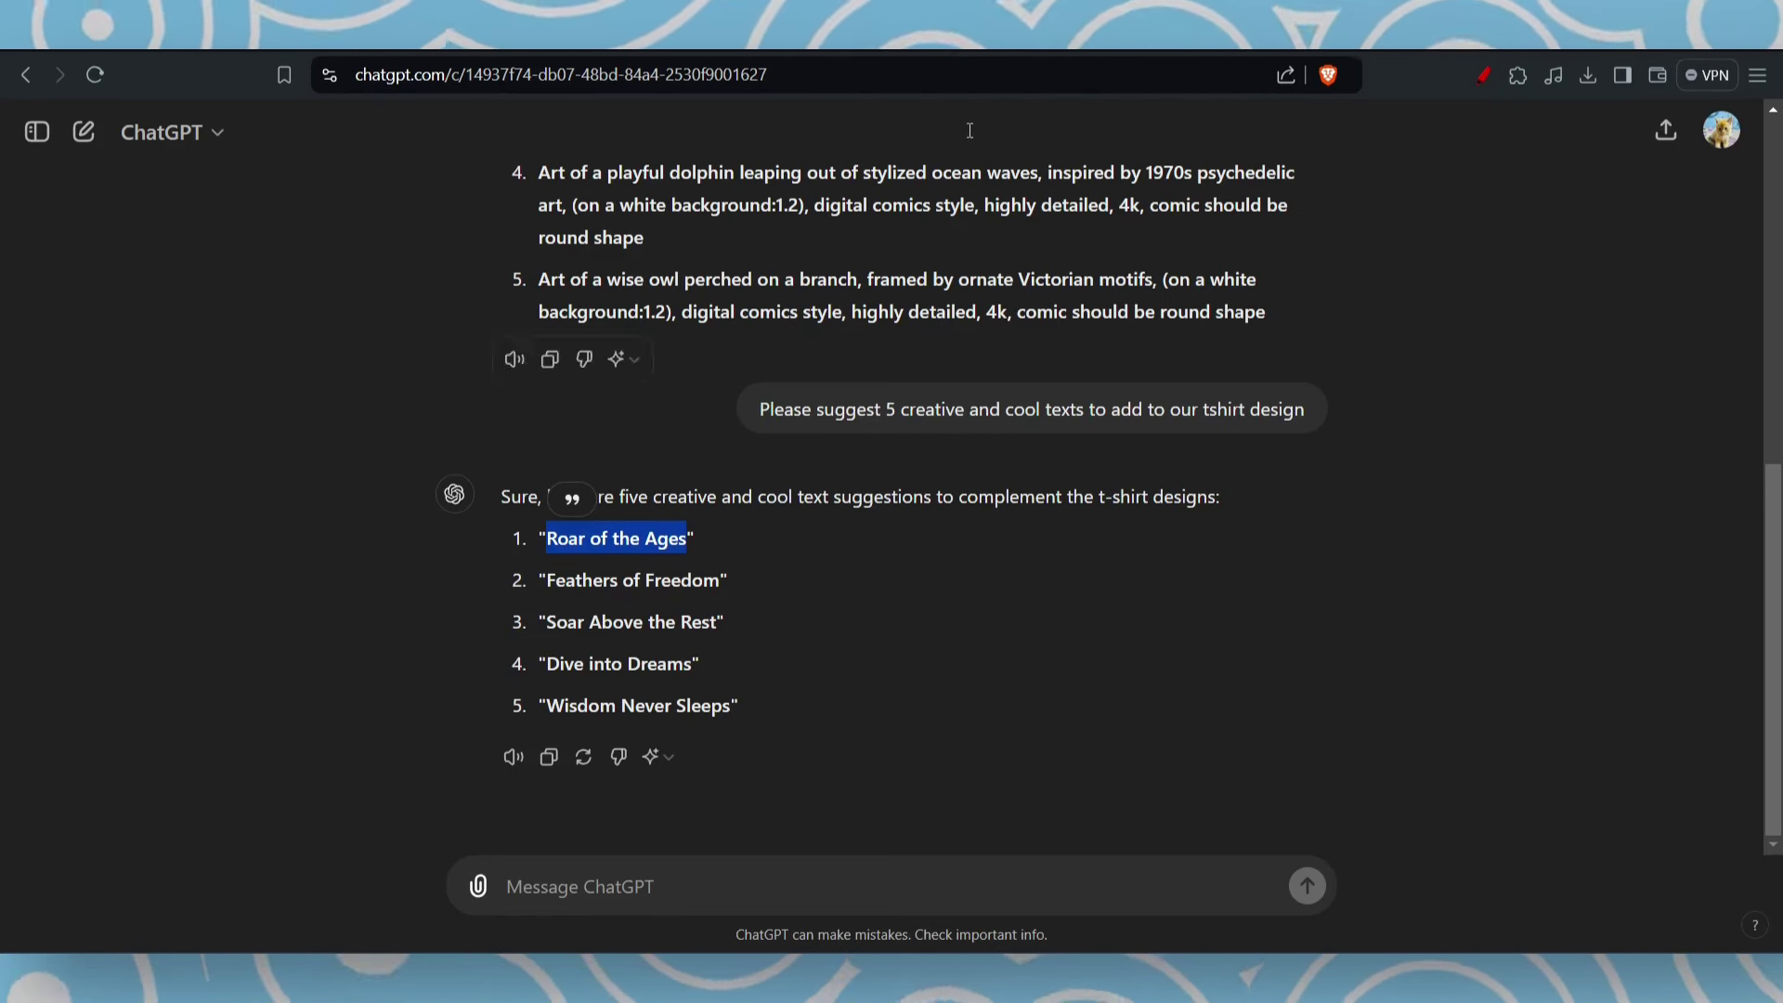
pyautogui.hotkey('ctrl', 'Tab')
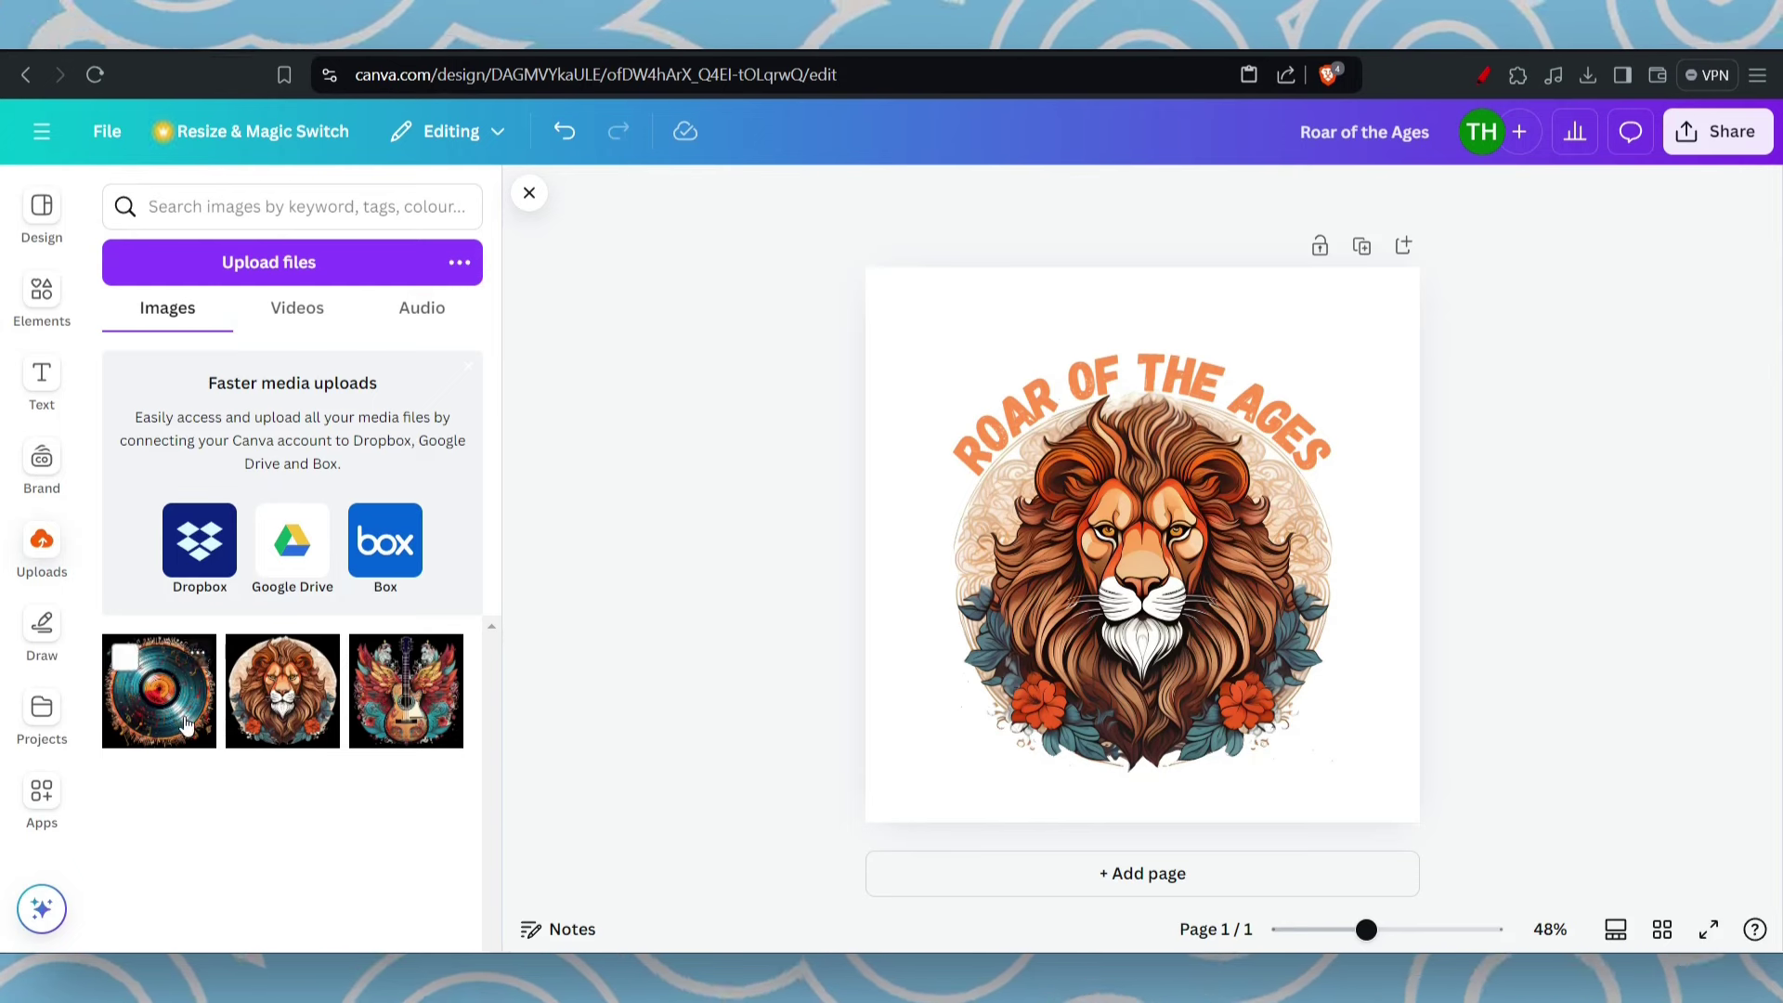
# Download the Canva design as a PNG with a transparent background.
pyautogui.click(1717, 136)
pyautogui.scroll(-2, 1475, 772)
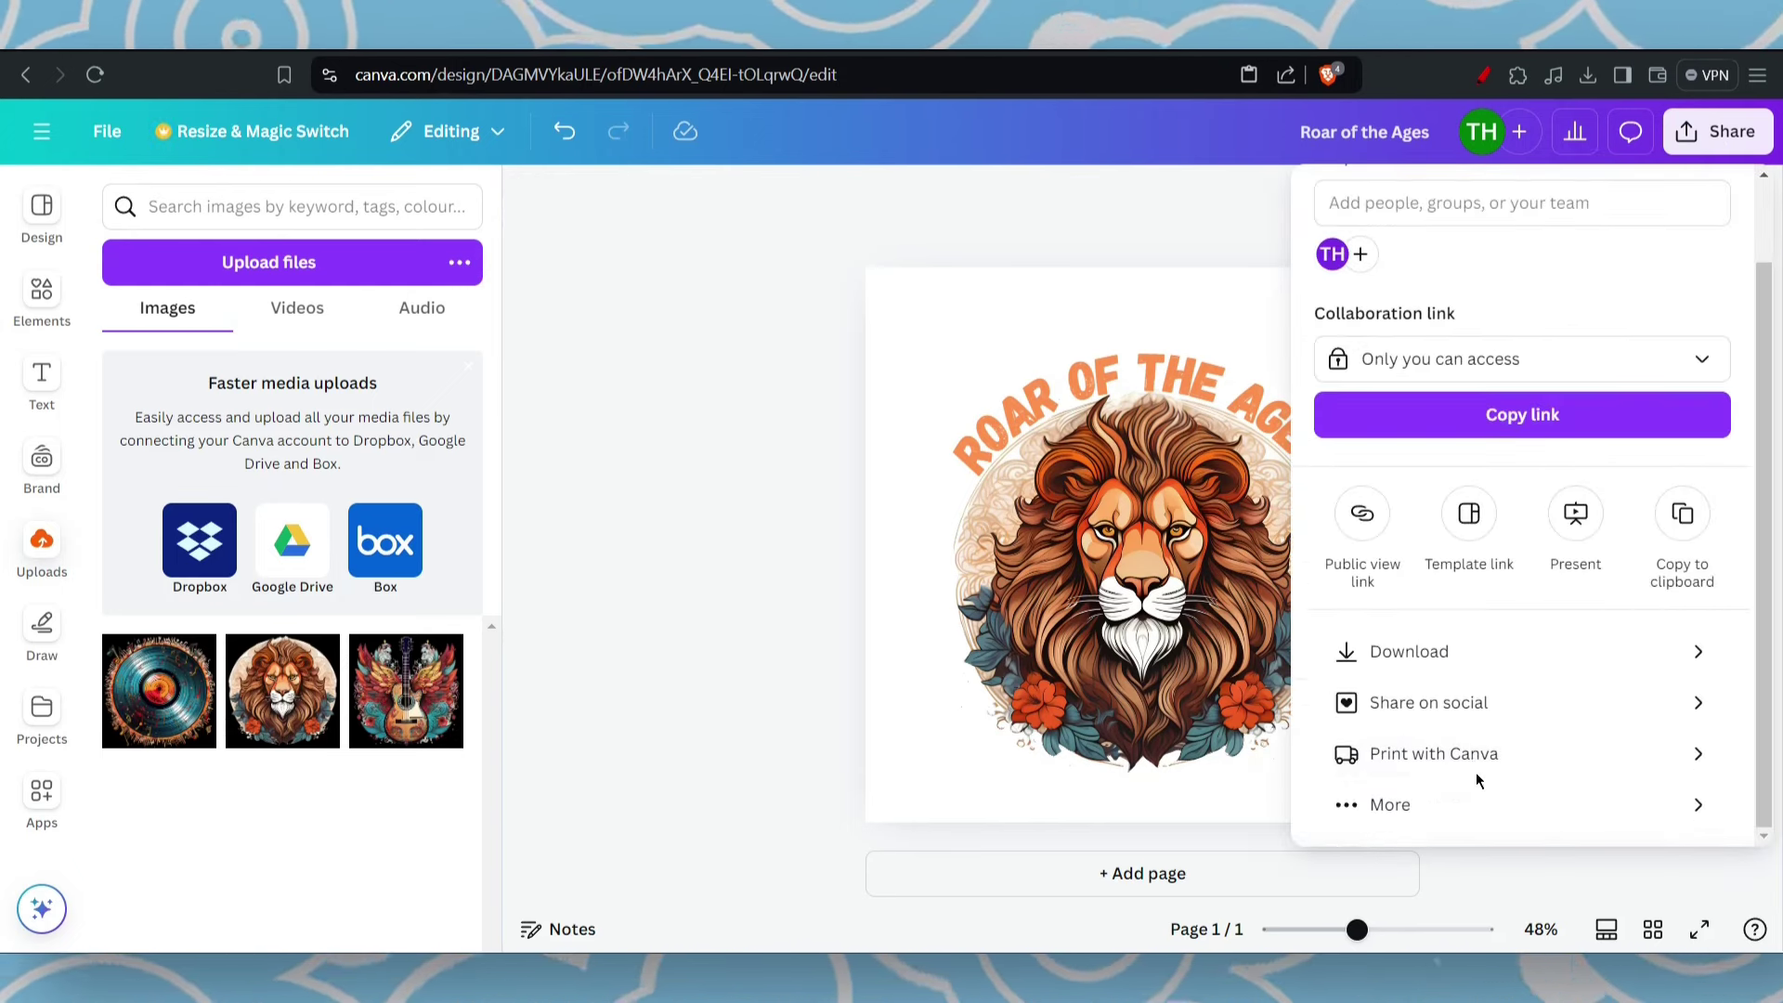
pyautogui.click(1434, 651)
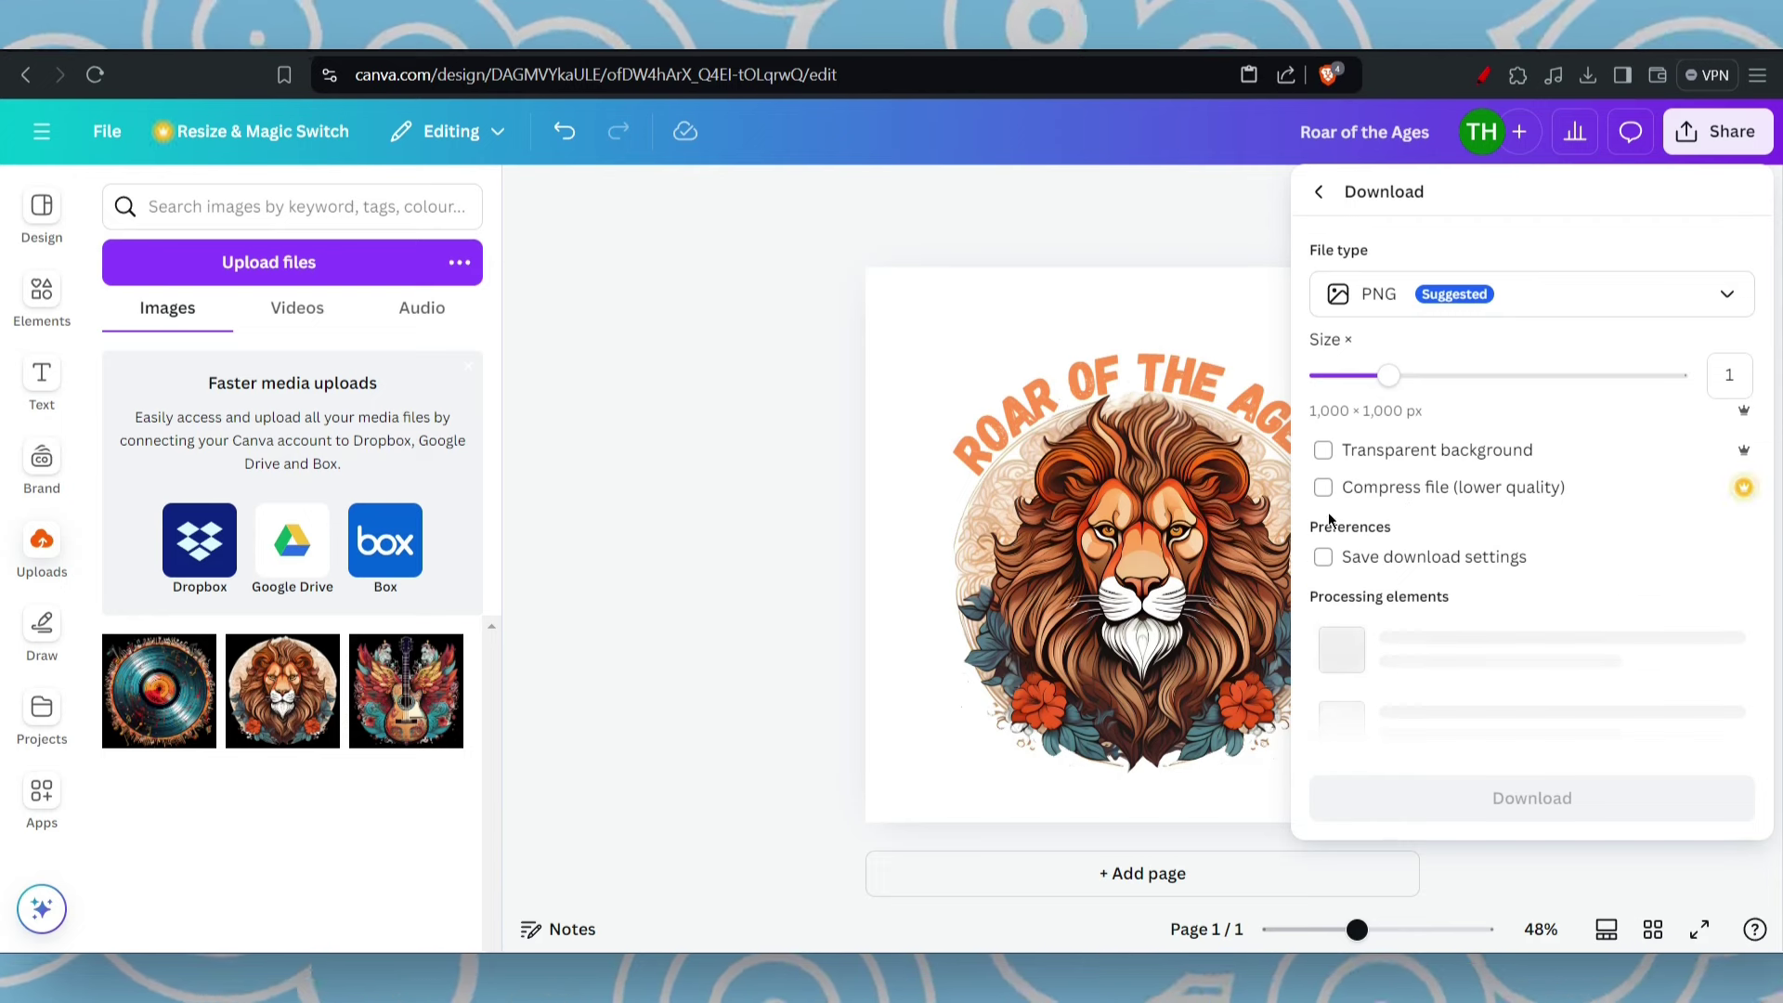
pyautogui.click(1324, 452)
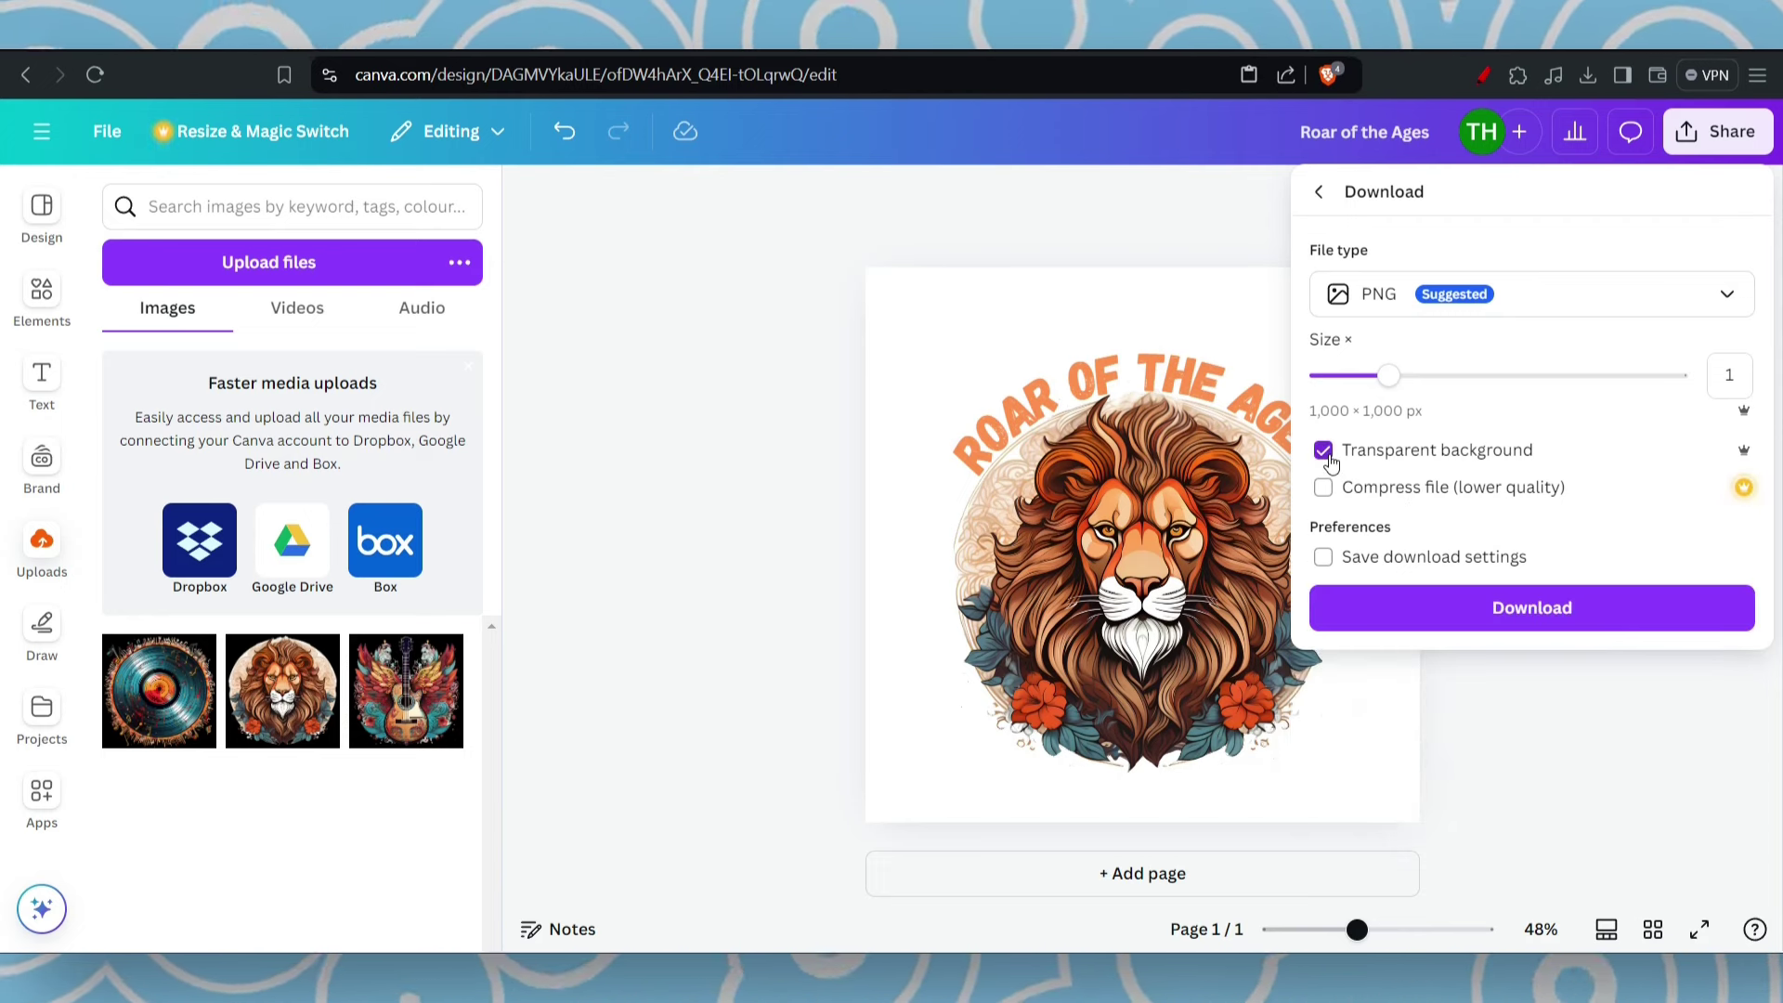
pyautogui.click(1454, 609)
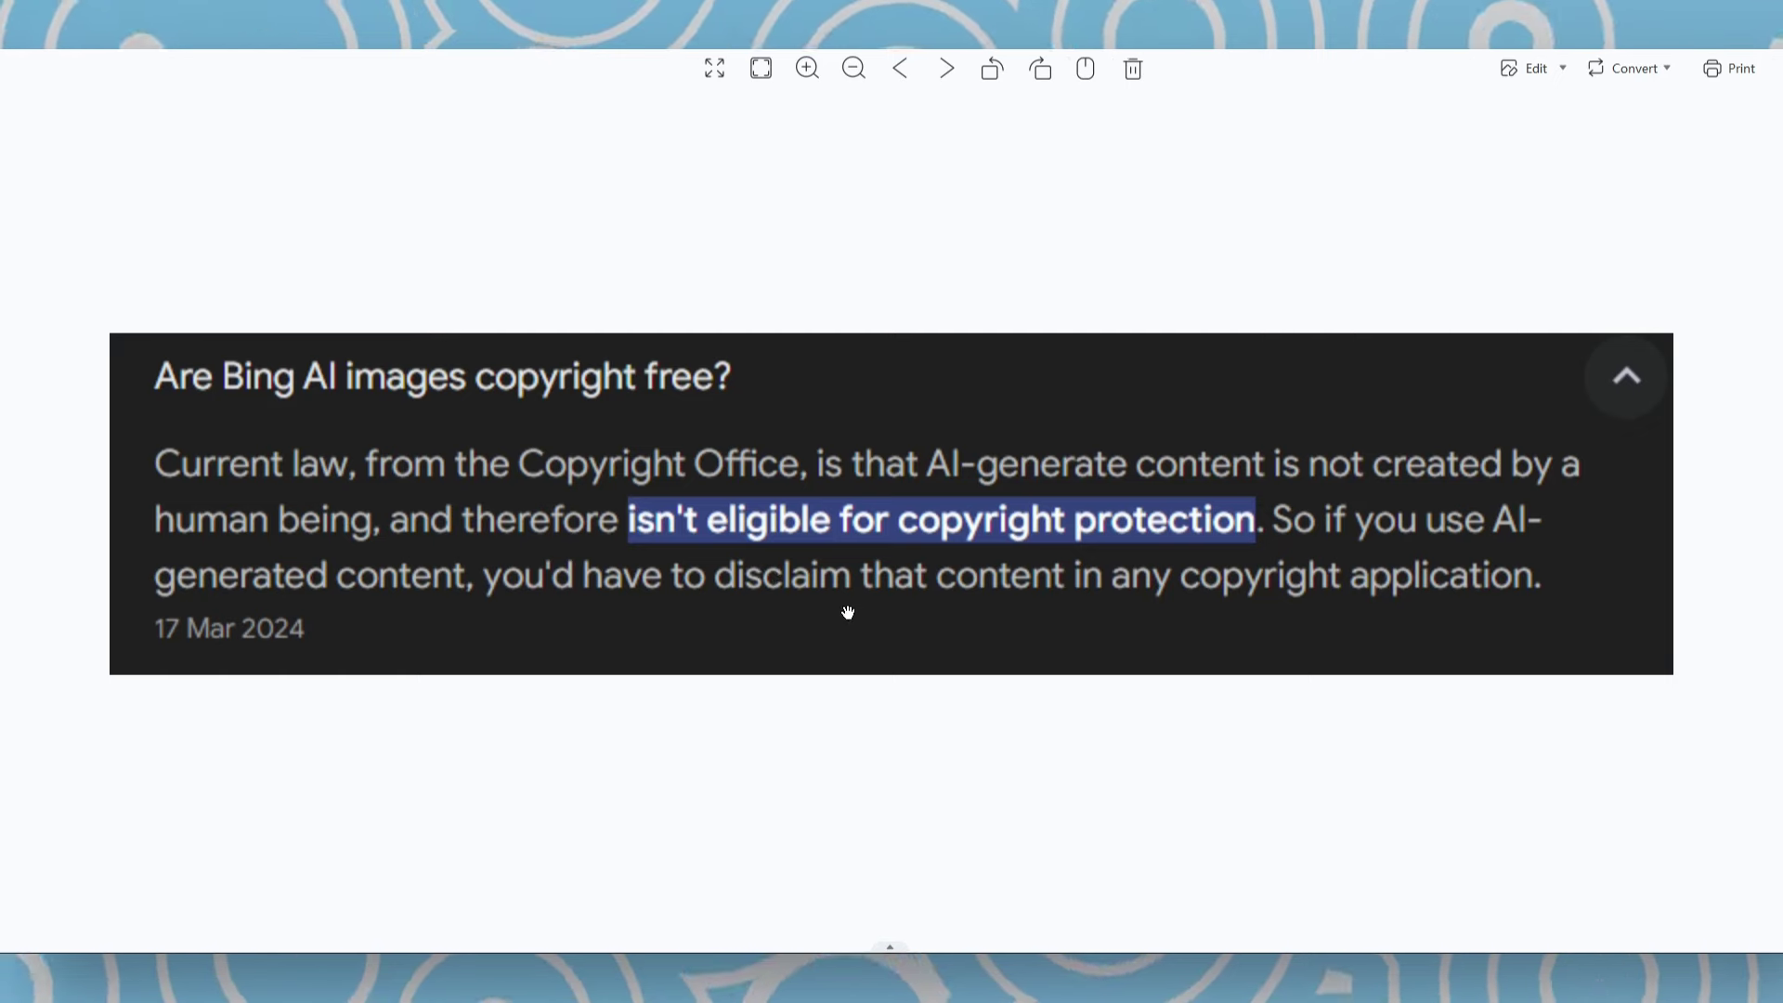
# Close the copyright note image, view the exported lion design in the image viewer, and close it.
pyautogui.click(1755, 42)
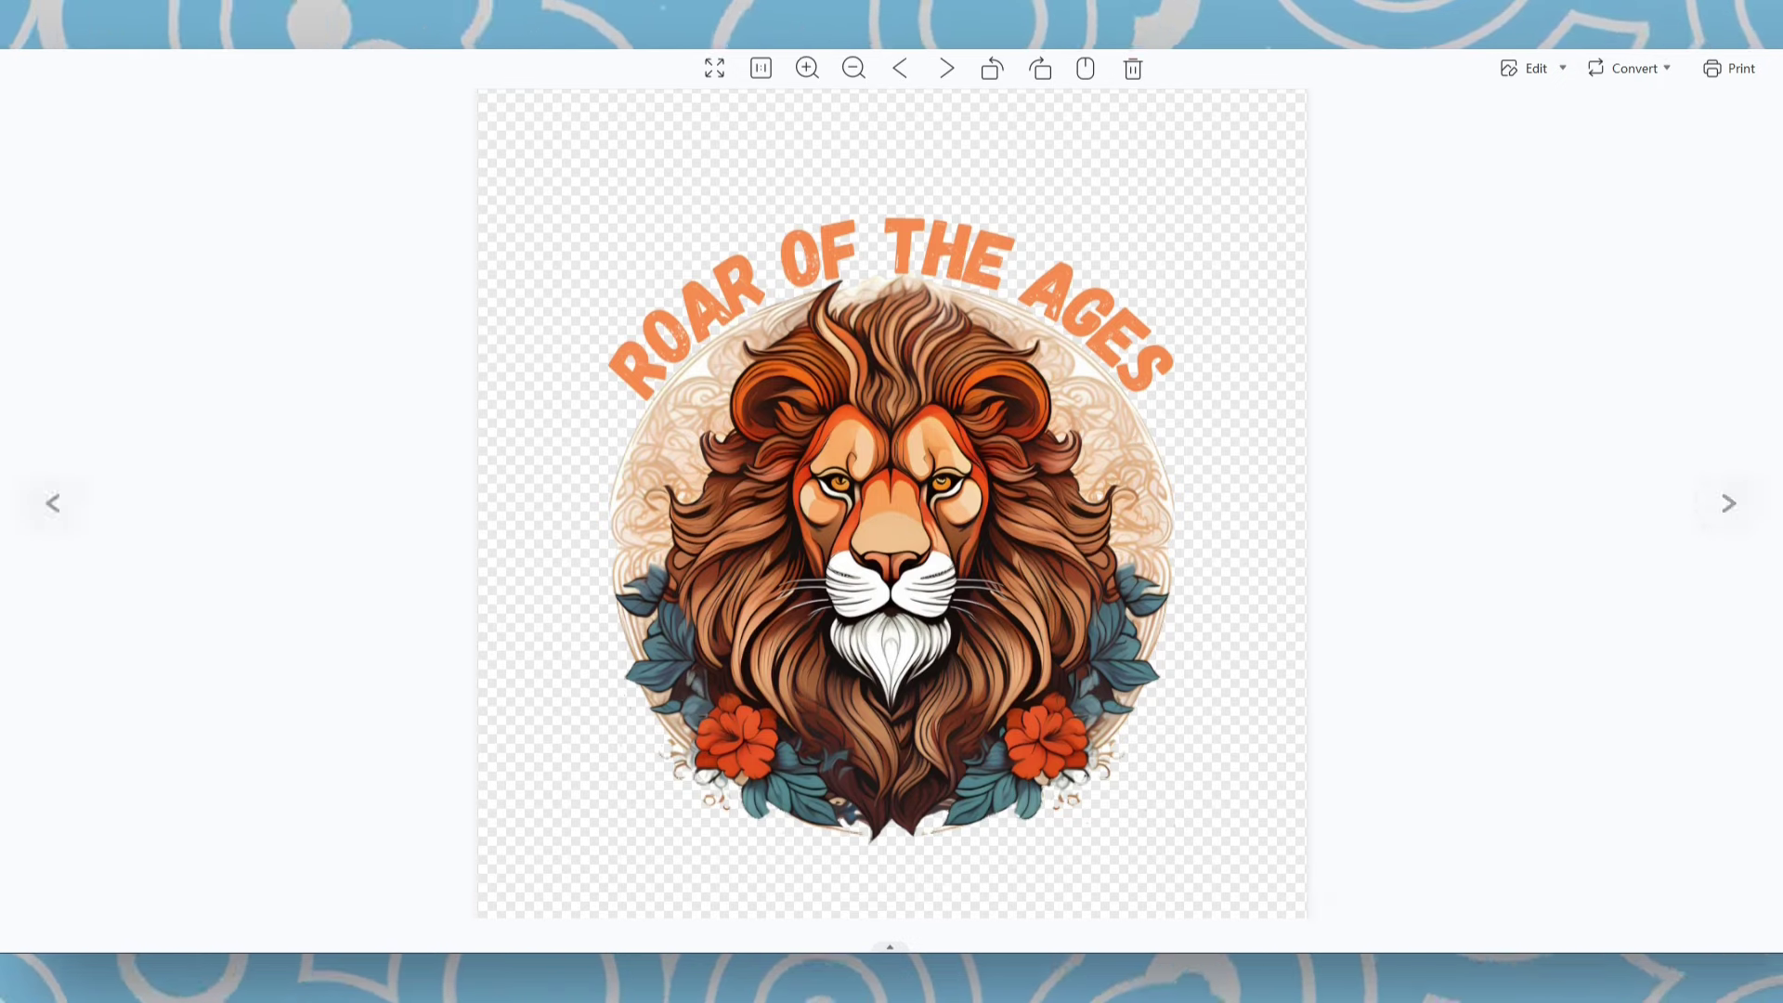
pyautogui.press('Escape')
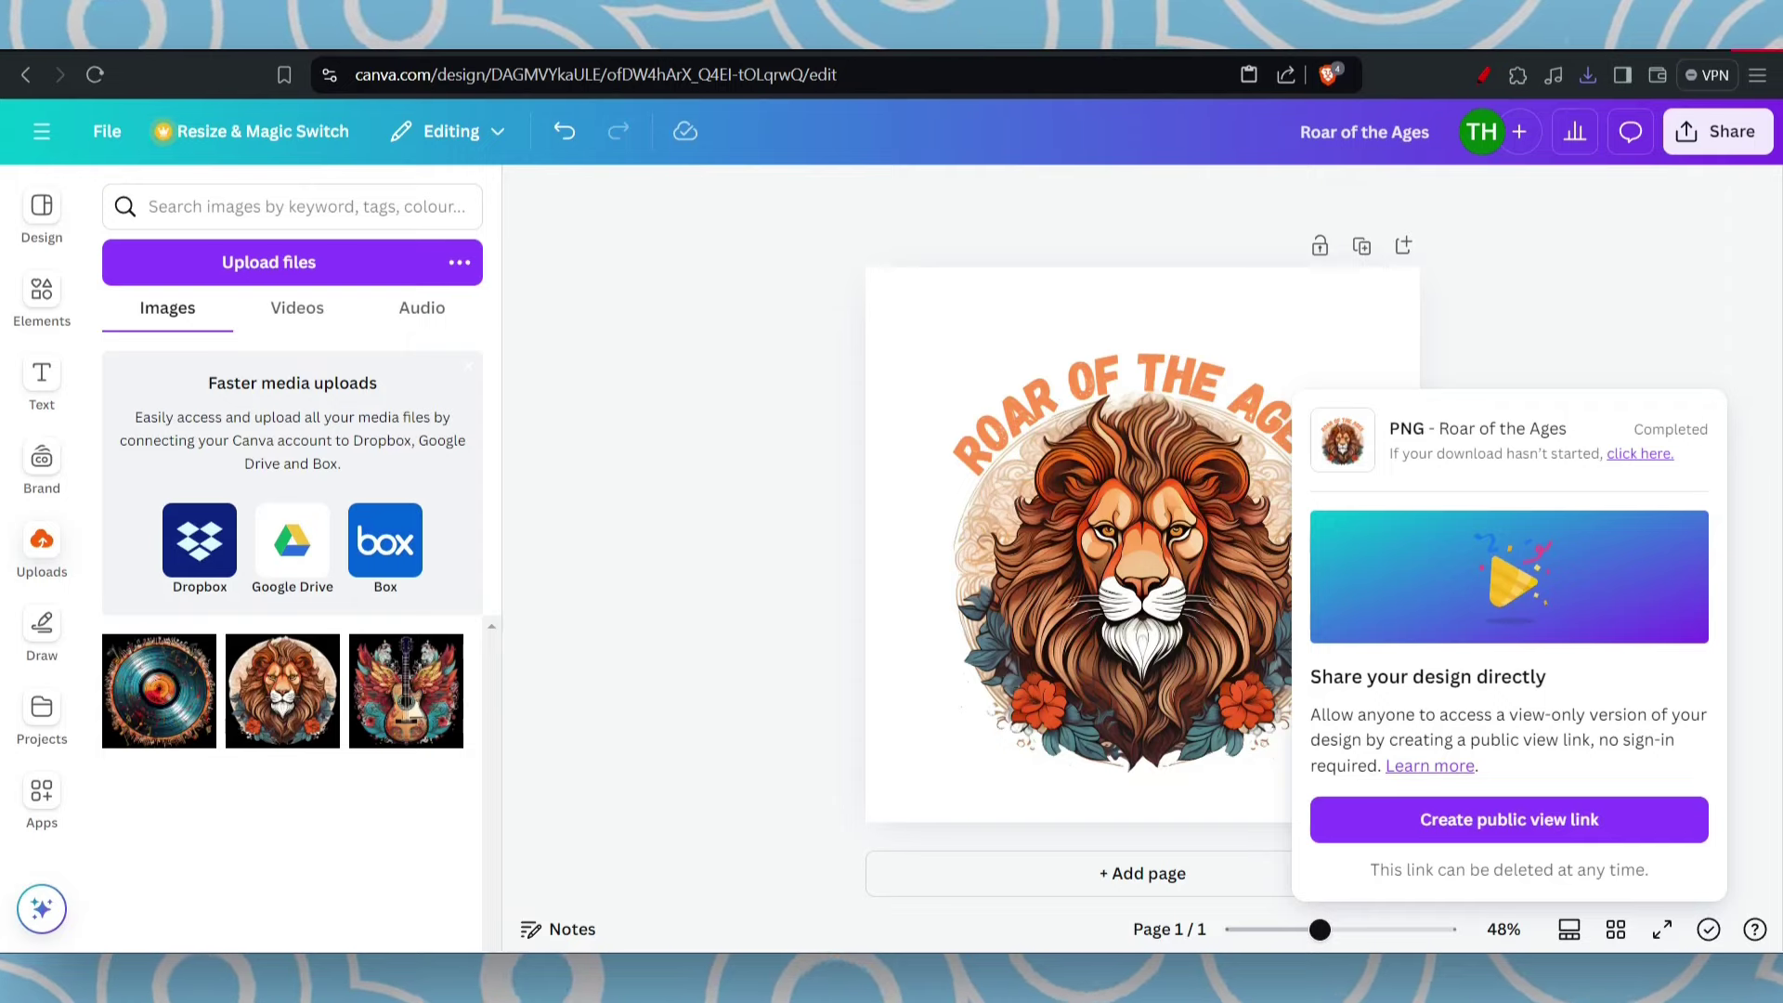
# Switch to TextStudio and replace the sample text in the editor with "Roar".
pyautogui.hotkey('ctrl', 'Tab')
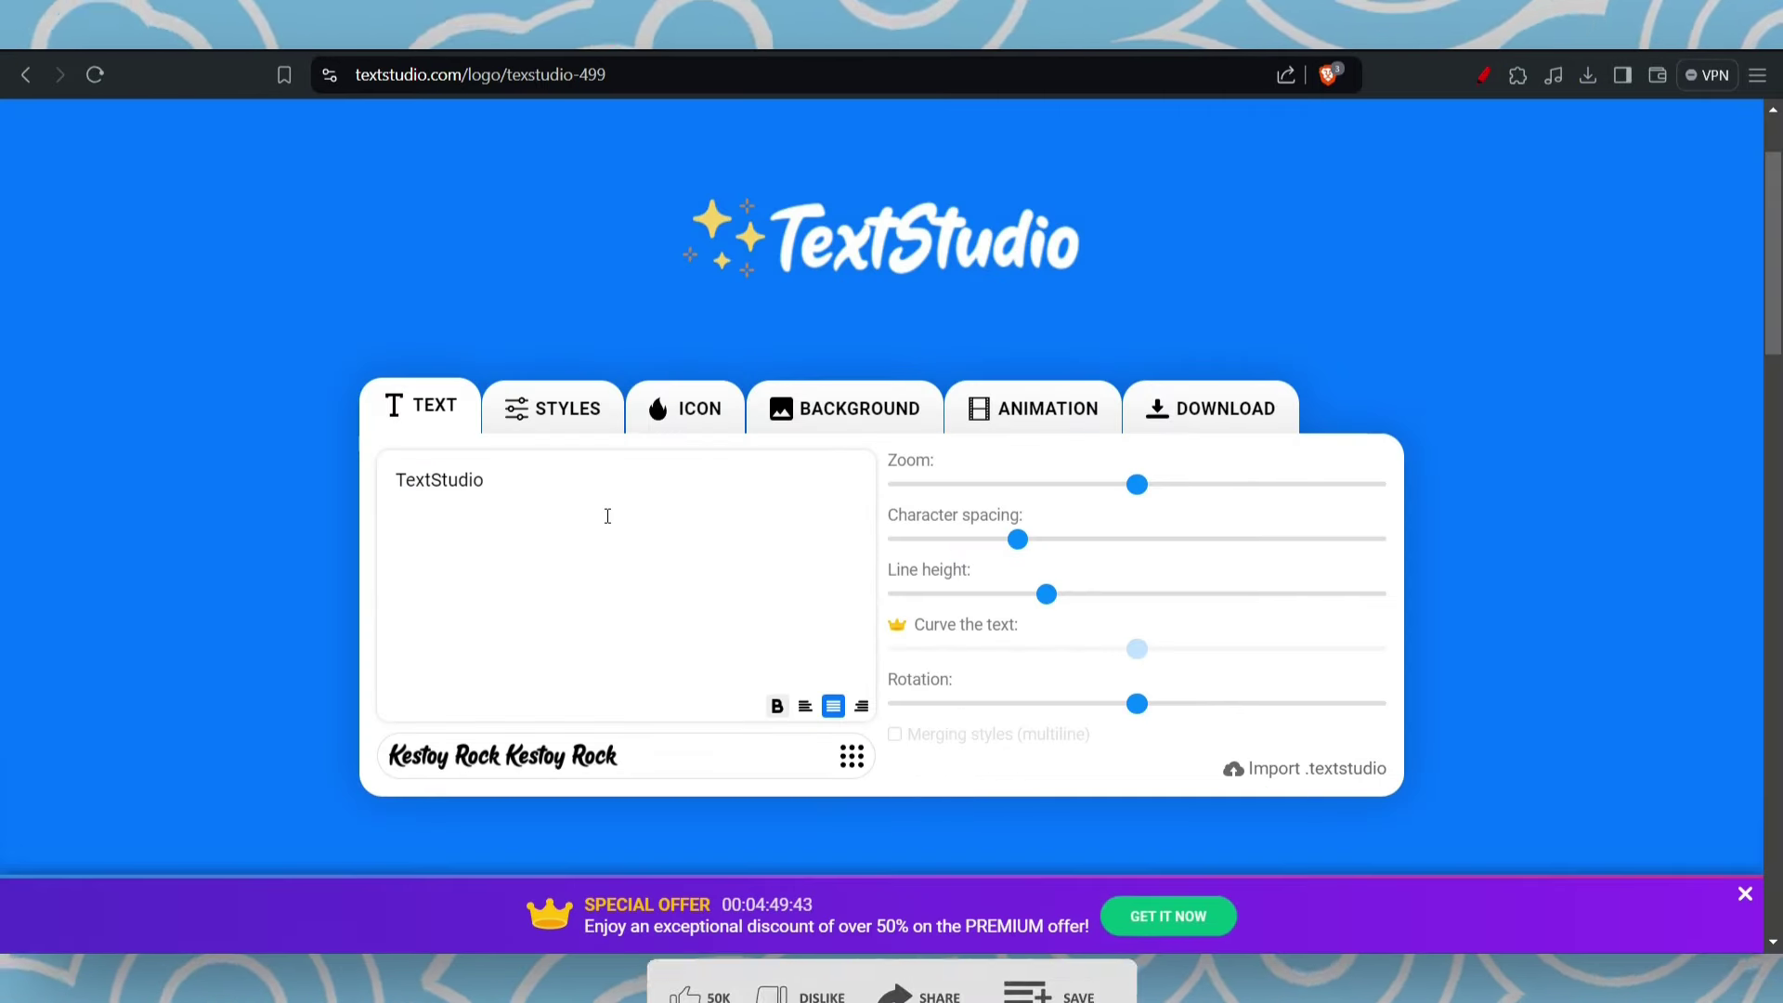
pyautogui.tripleClick(607, 517)
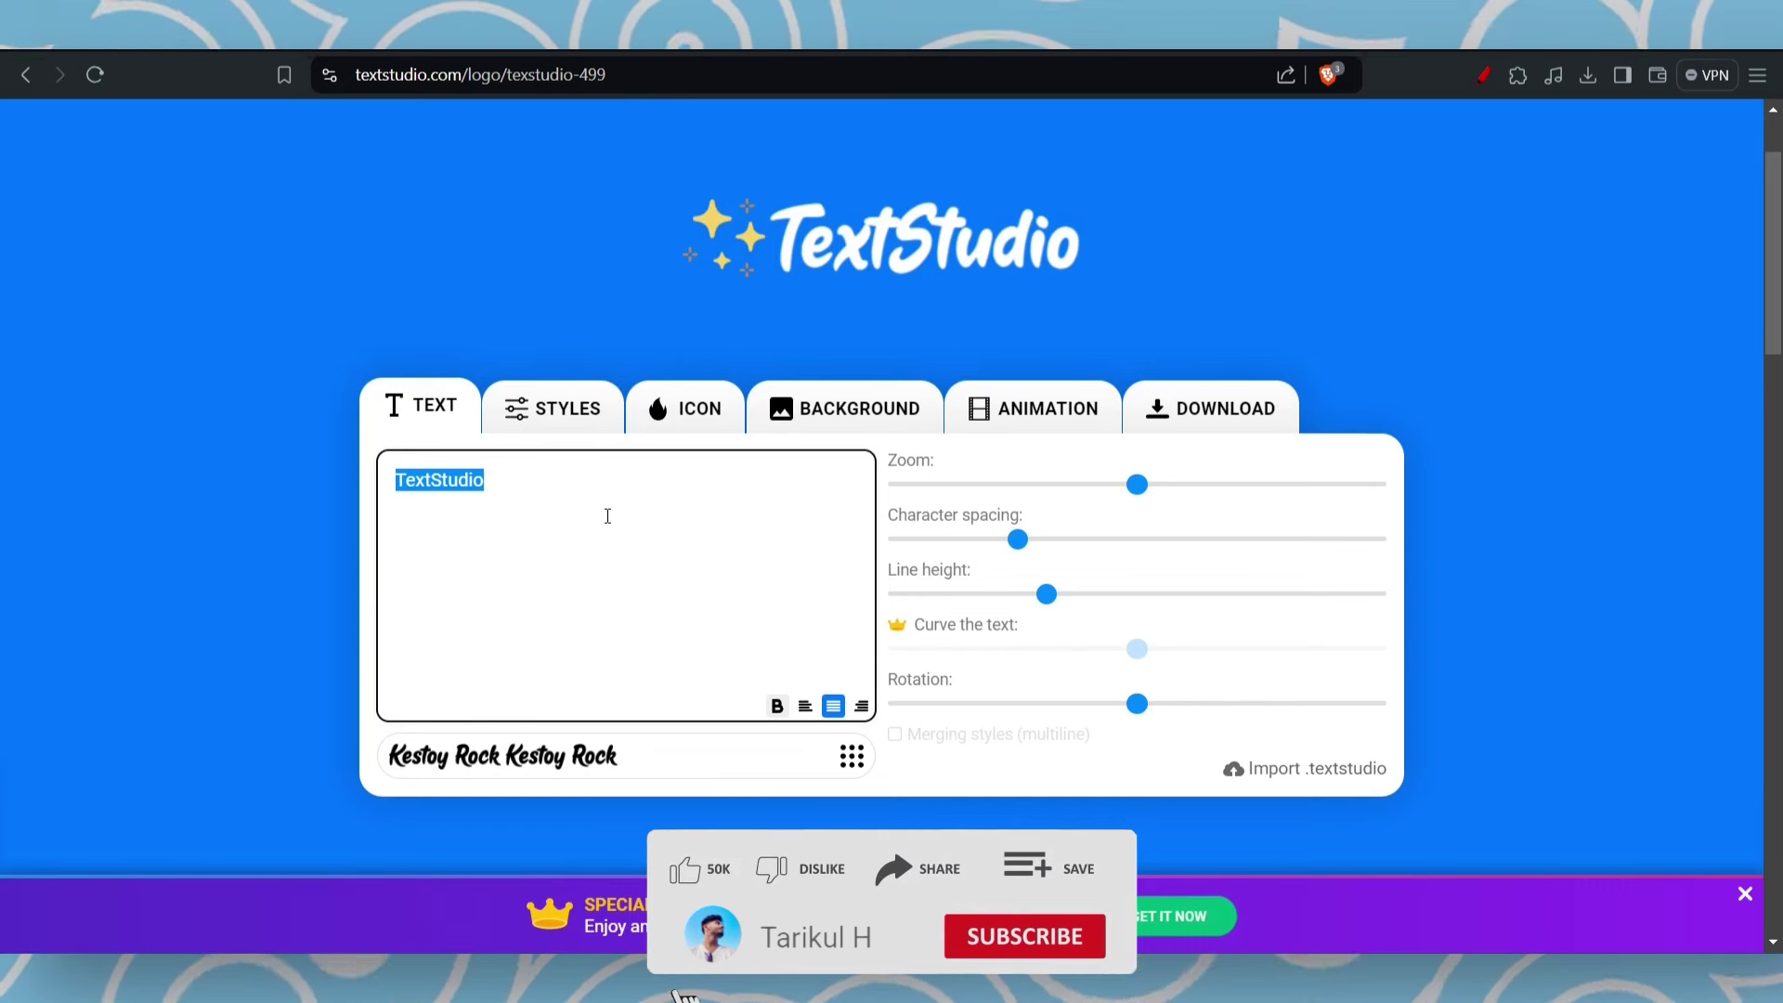
pyautogui.press('BackSpace')
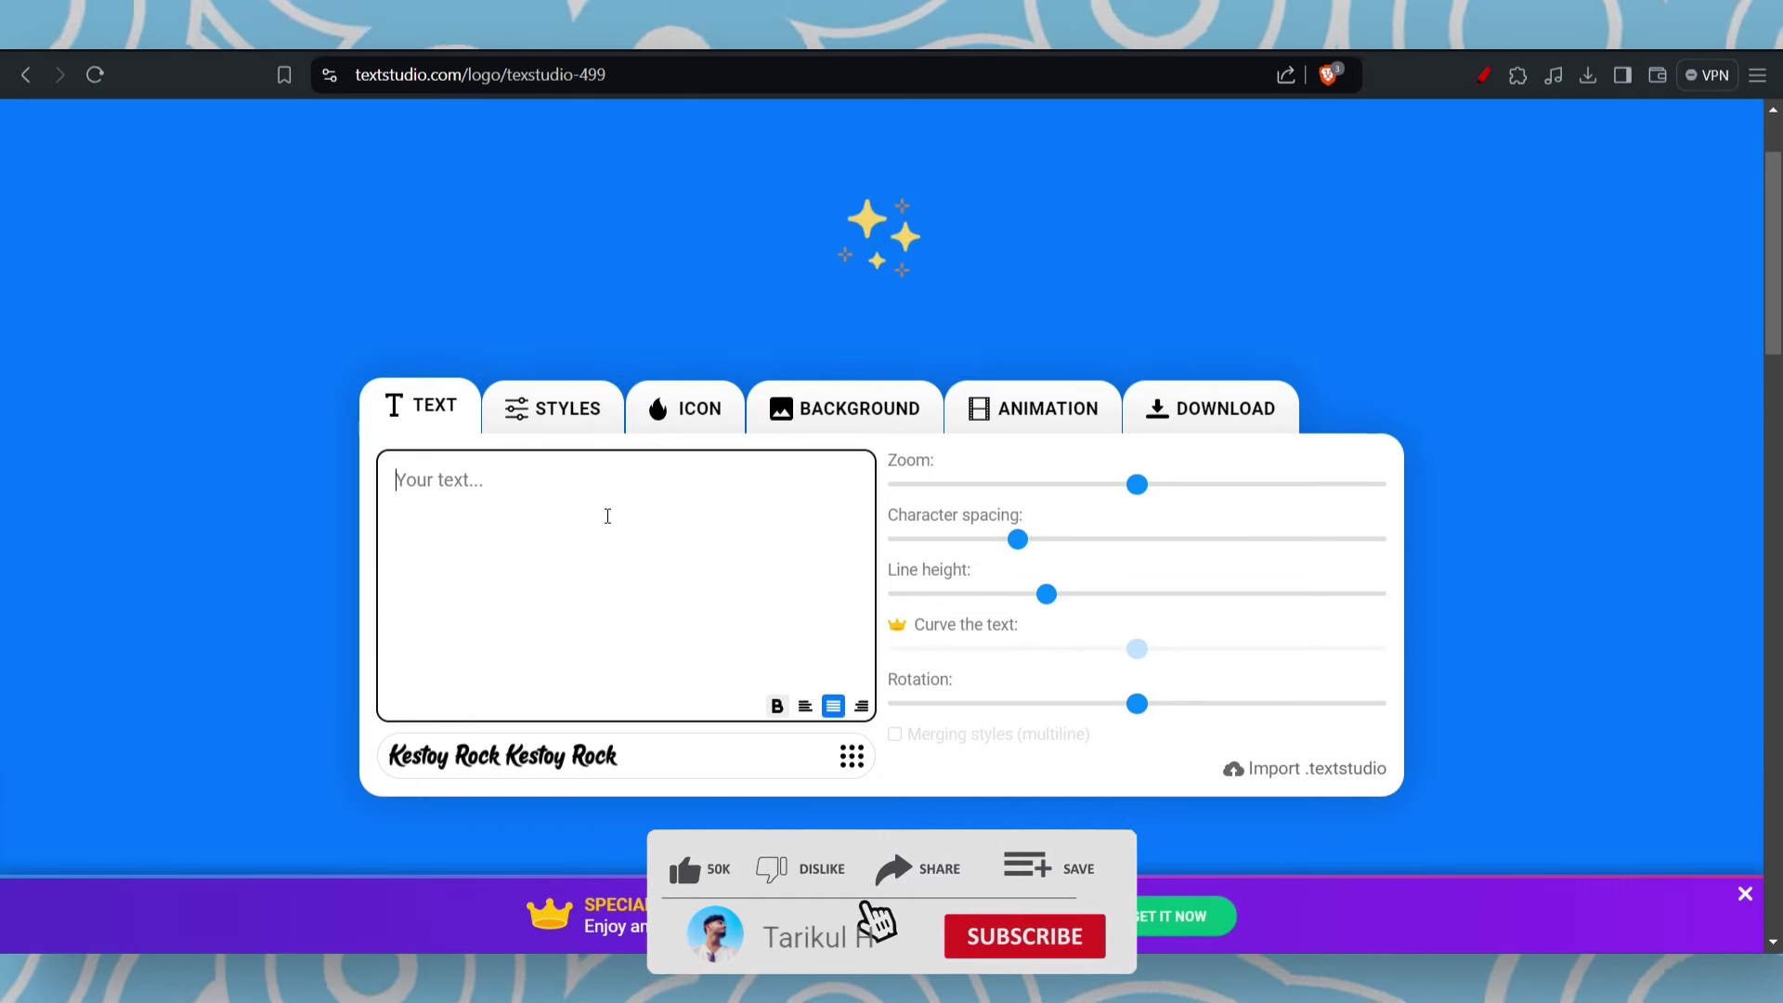
pyautogui.write('Roar')
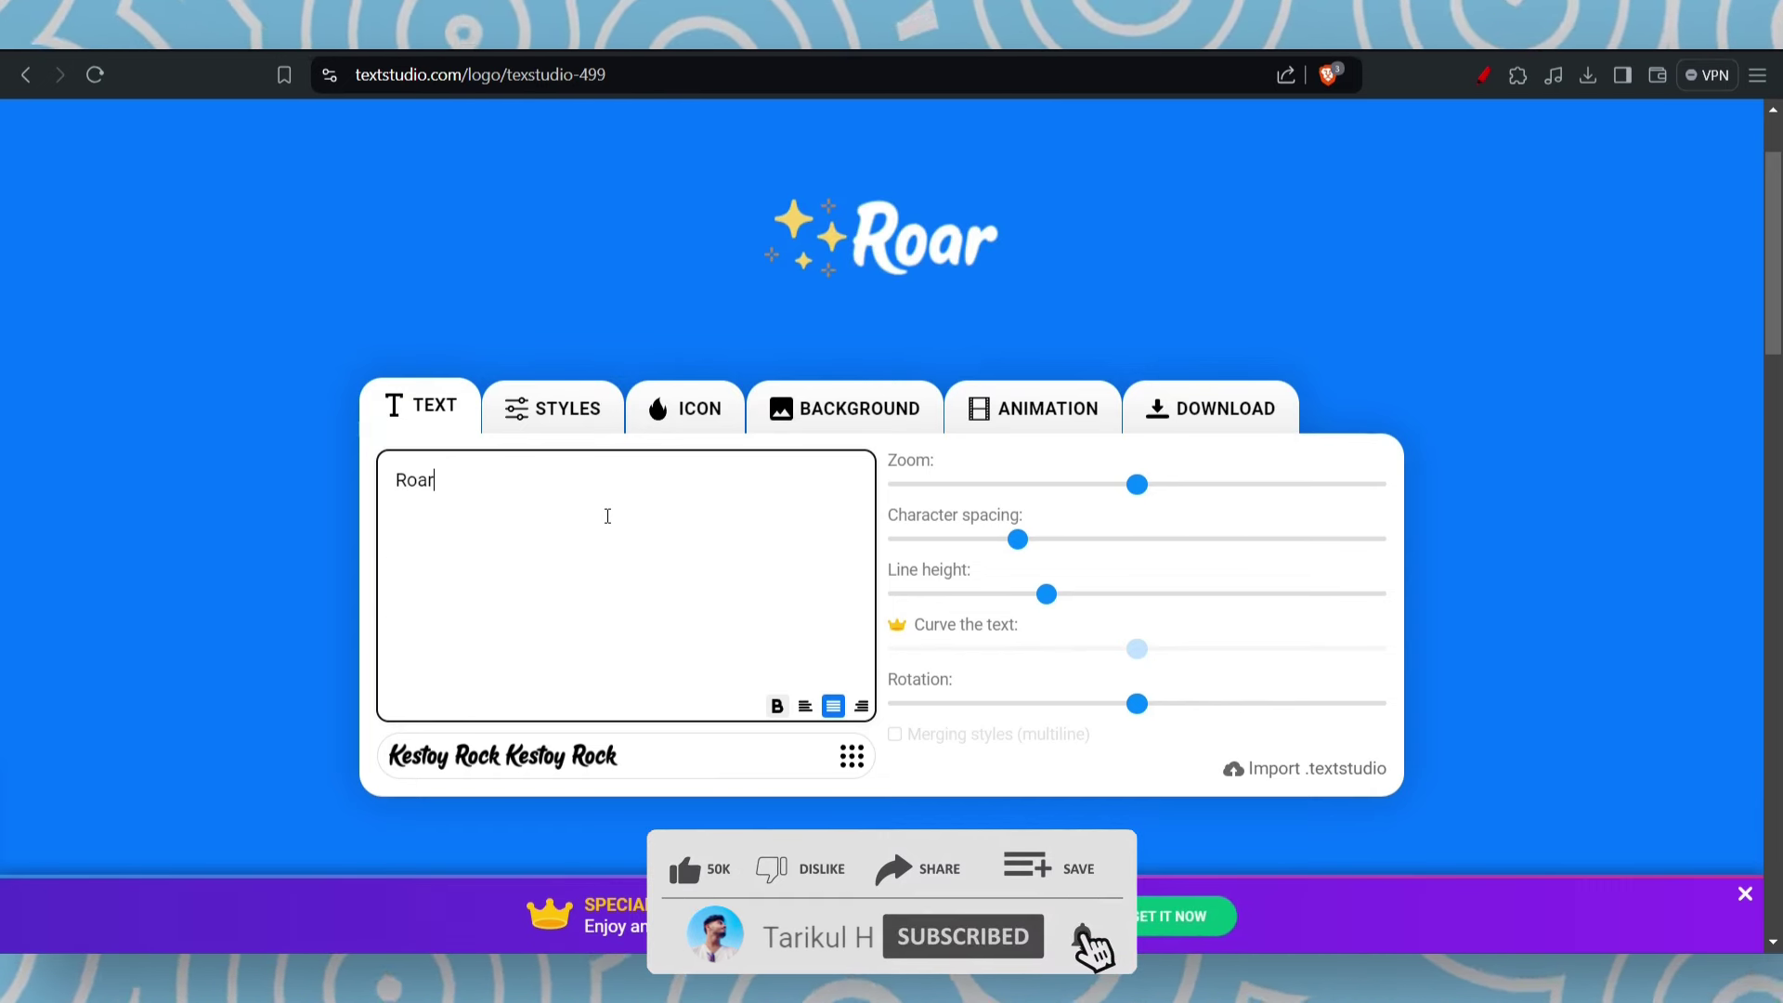
# Examine the style and icon options available for the "Roar" text in the TextStudio editor.
pyautogui.click(591, 420)
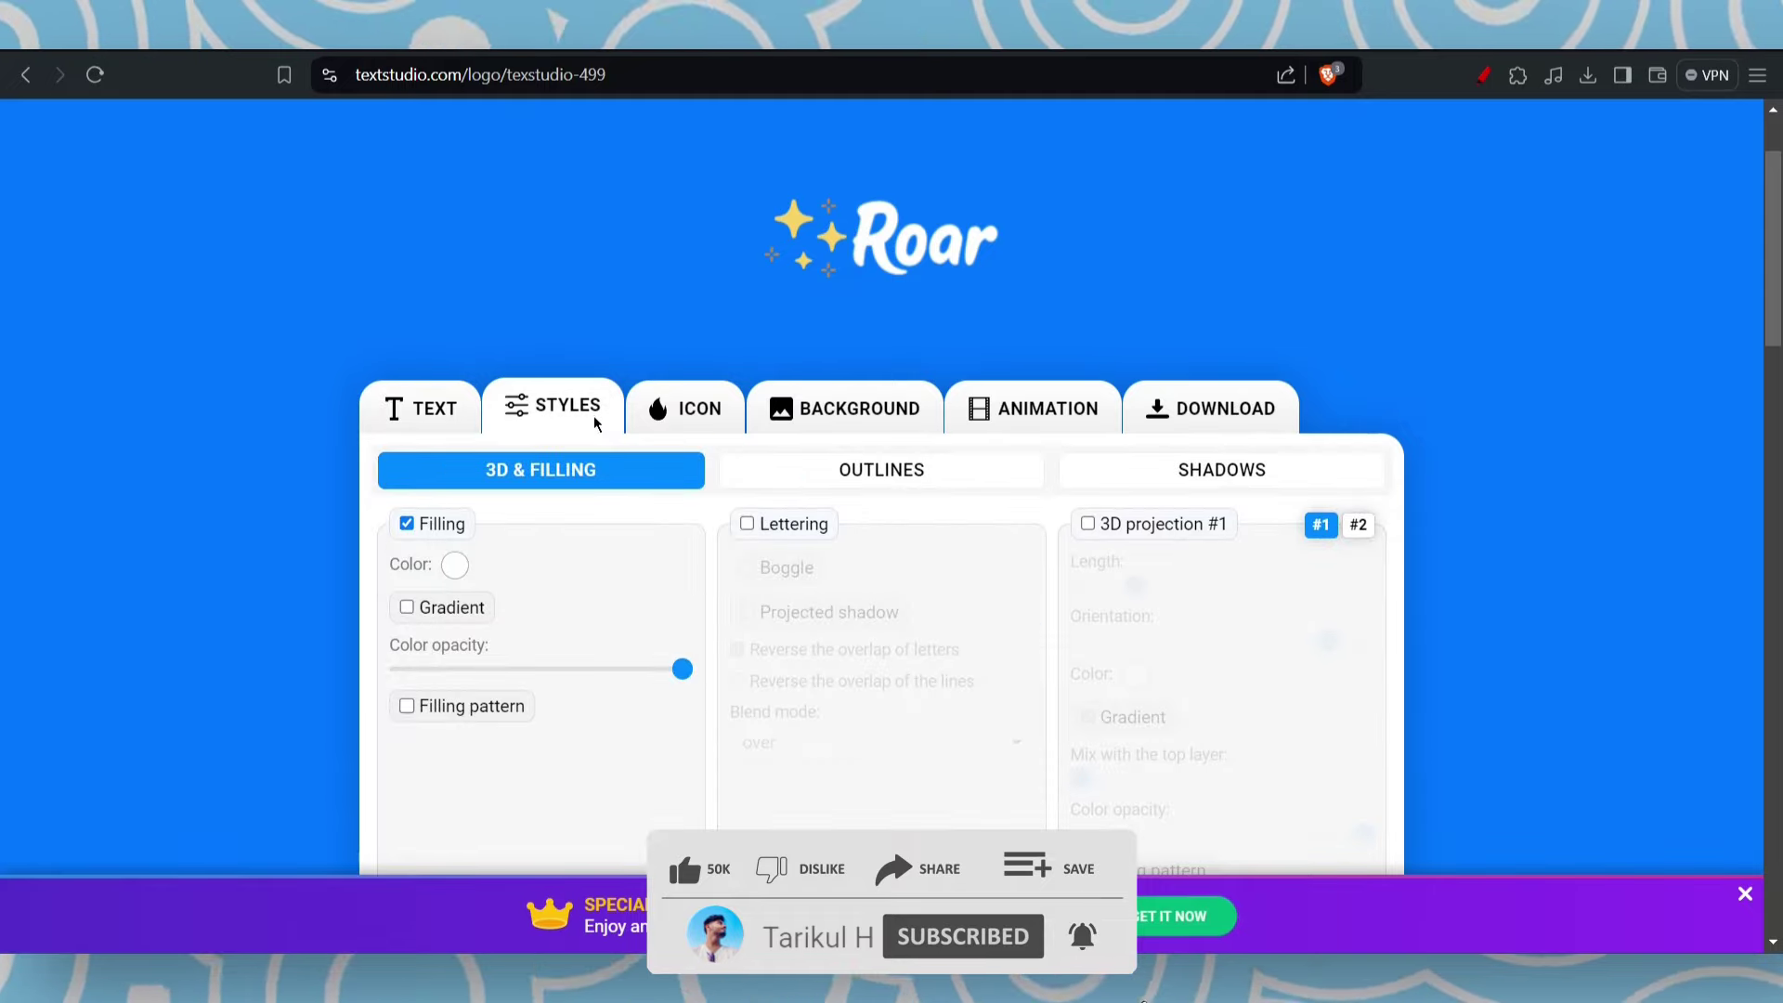
pyautogui.scroll(-2, 696, 555)
pyautogui.scroll(4, 696, 552)
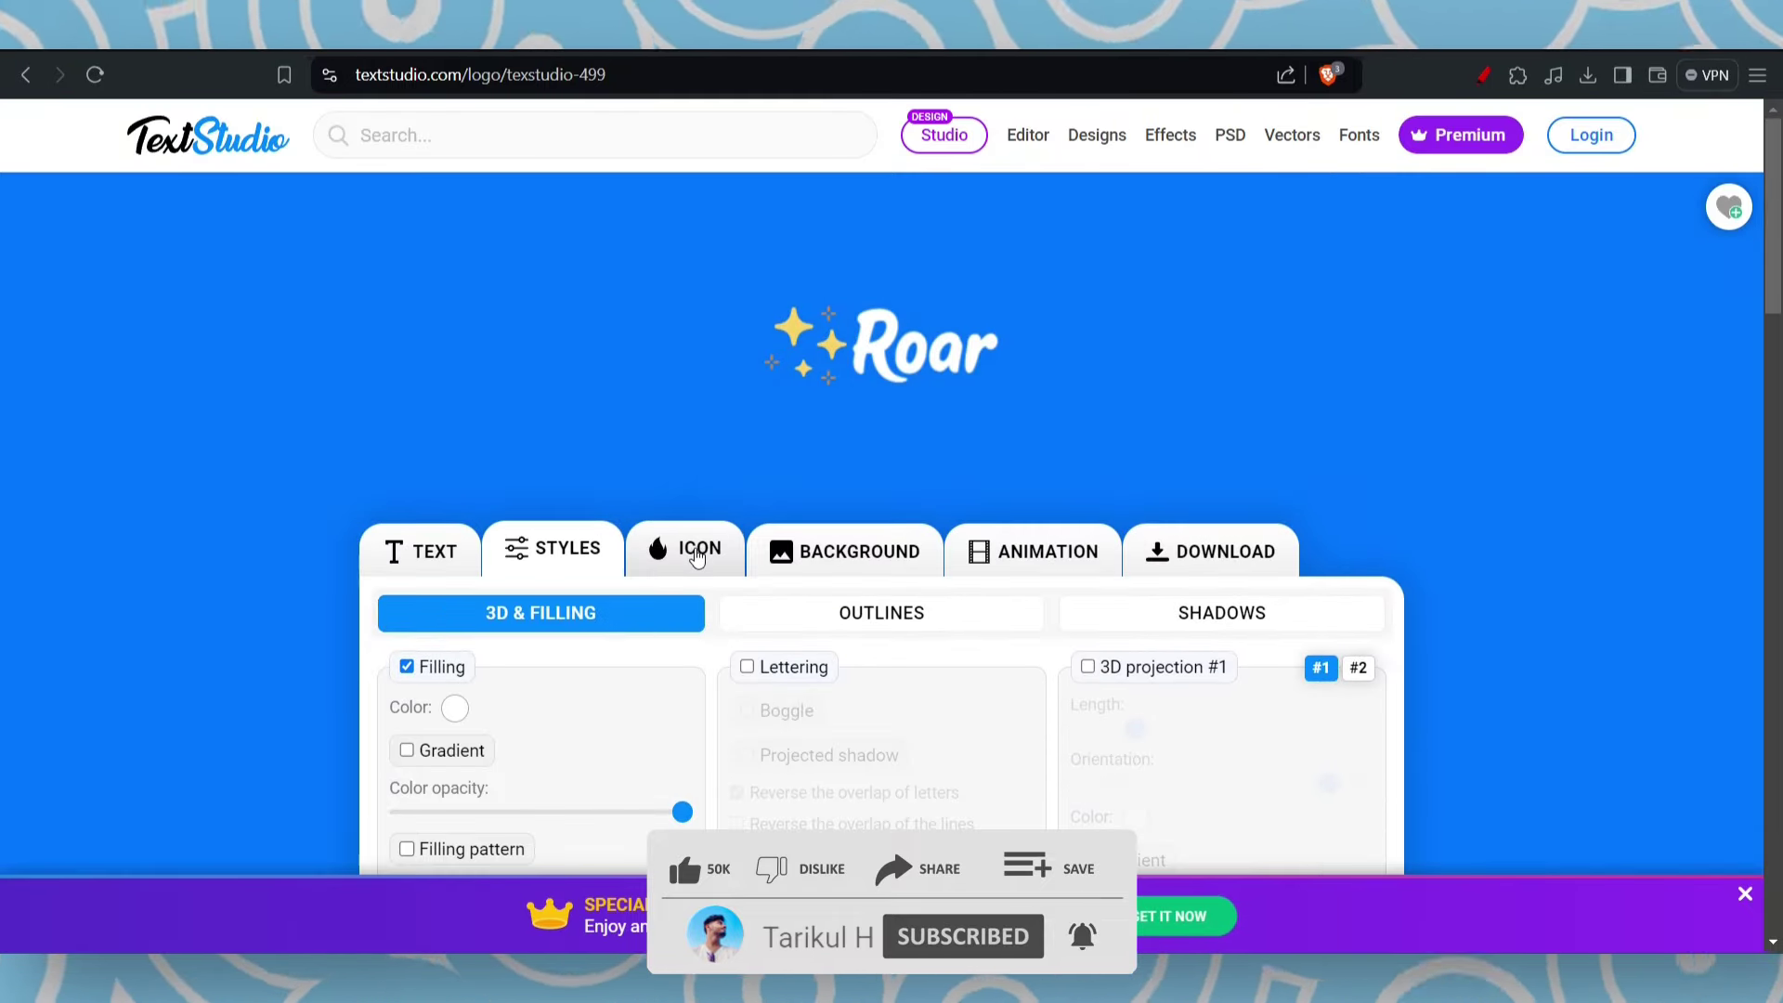
pyautogui.click(713, 551)
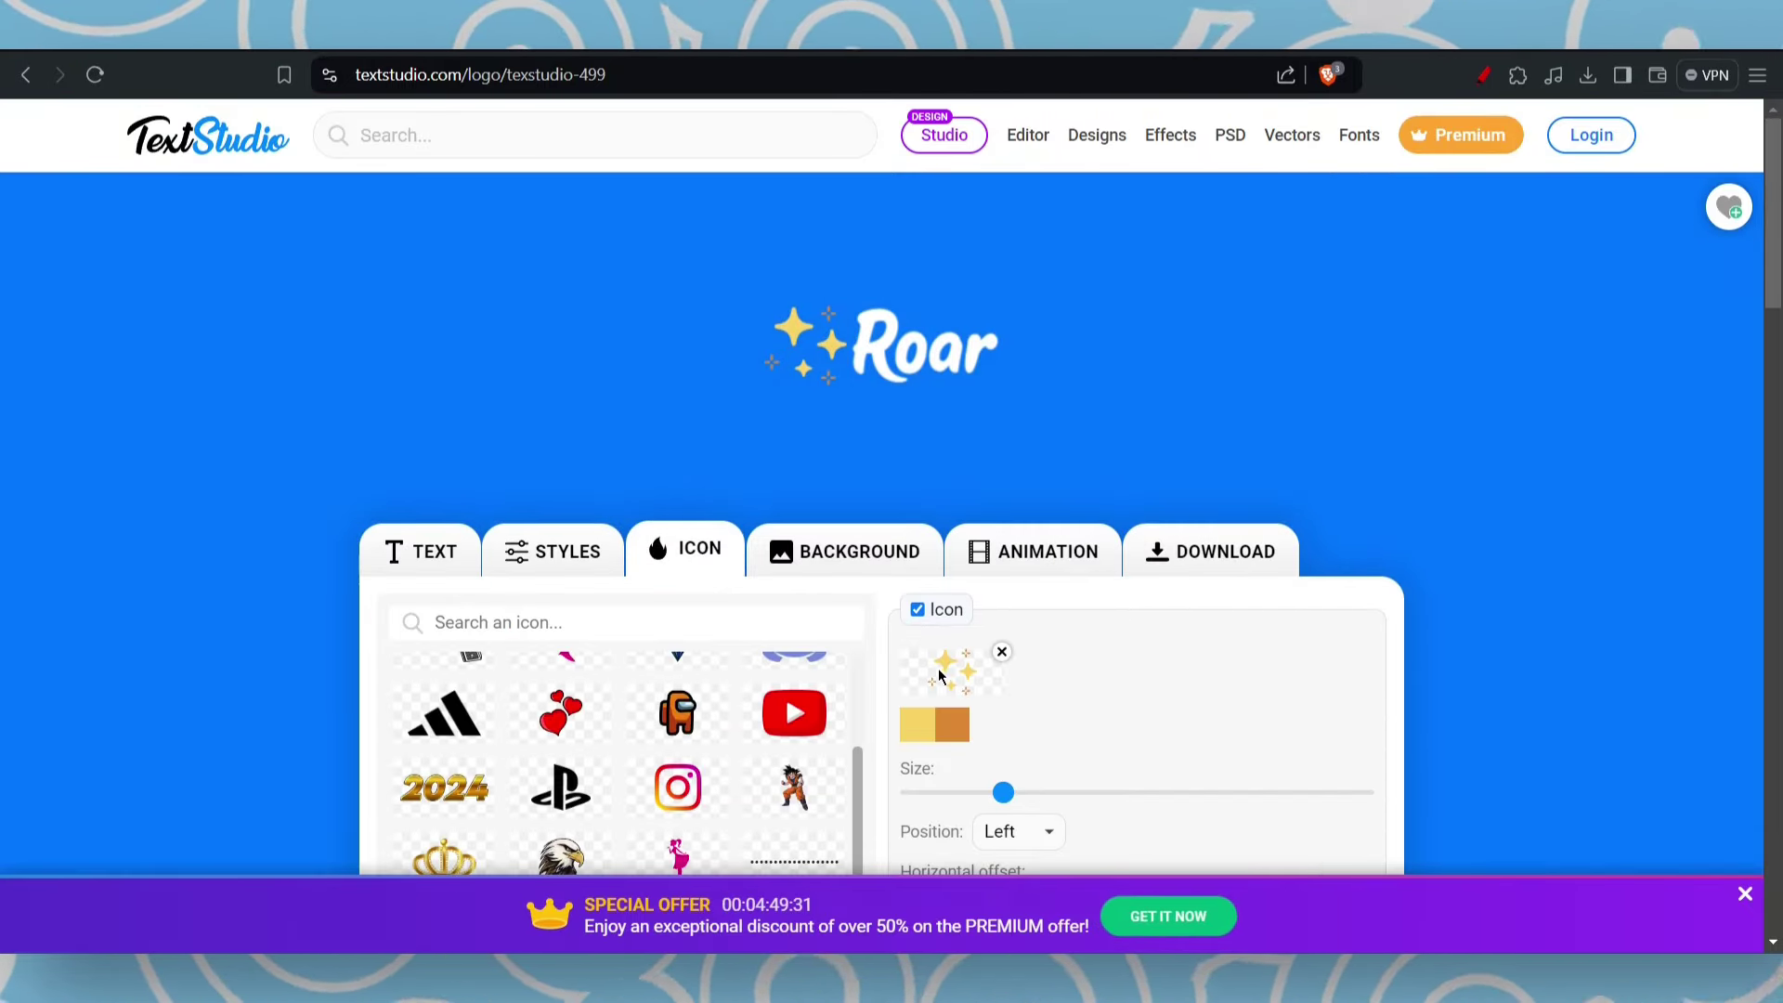
pyautogui.scroll(-3, 941, 676)
pyautogui.scroll(4, 669, 571)
pyautogui.scroll(3, 1177, 469)
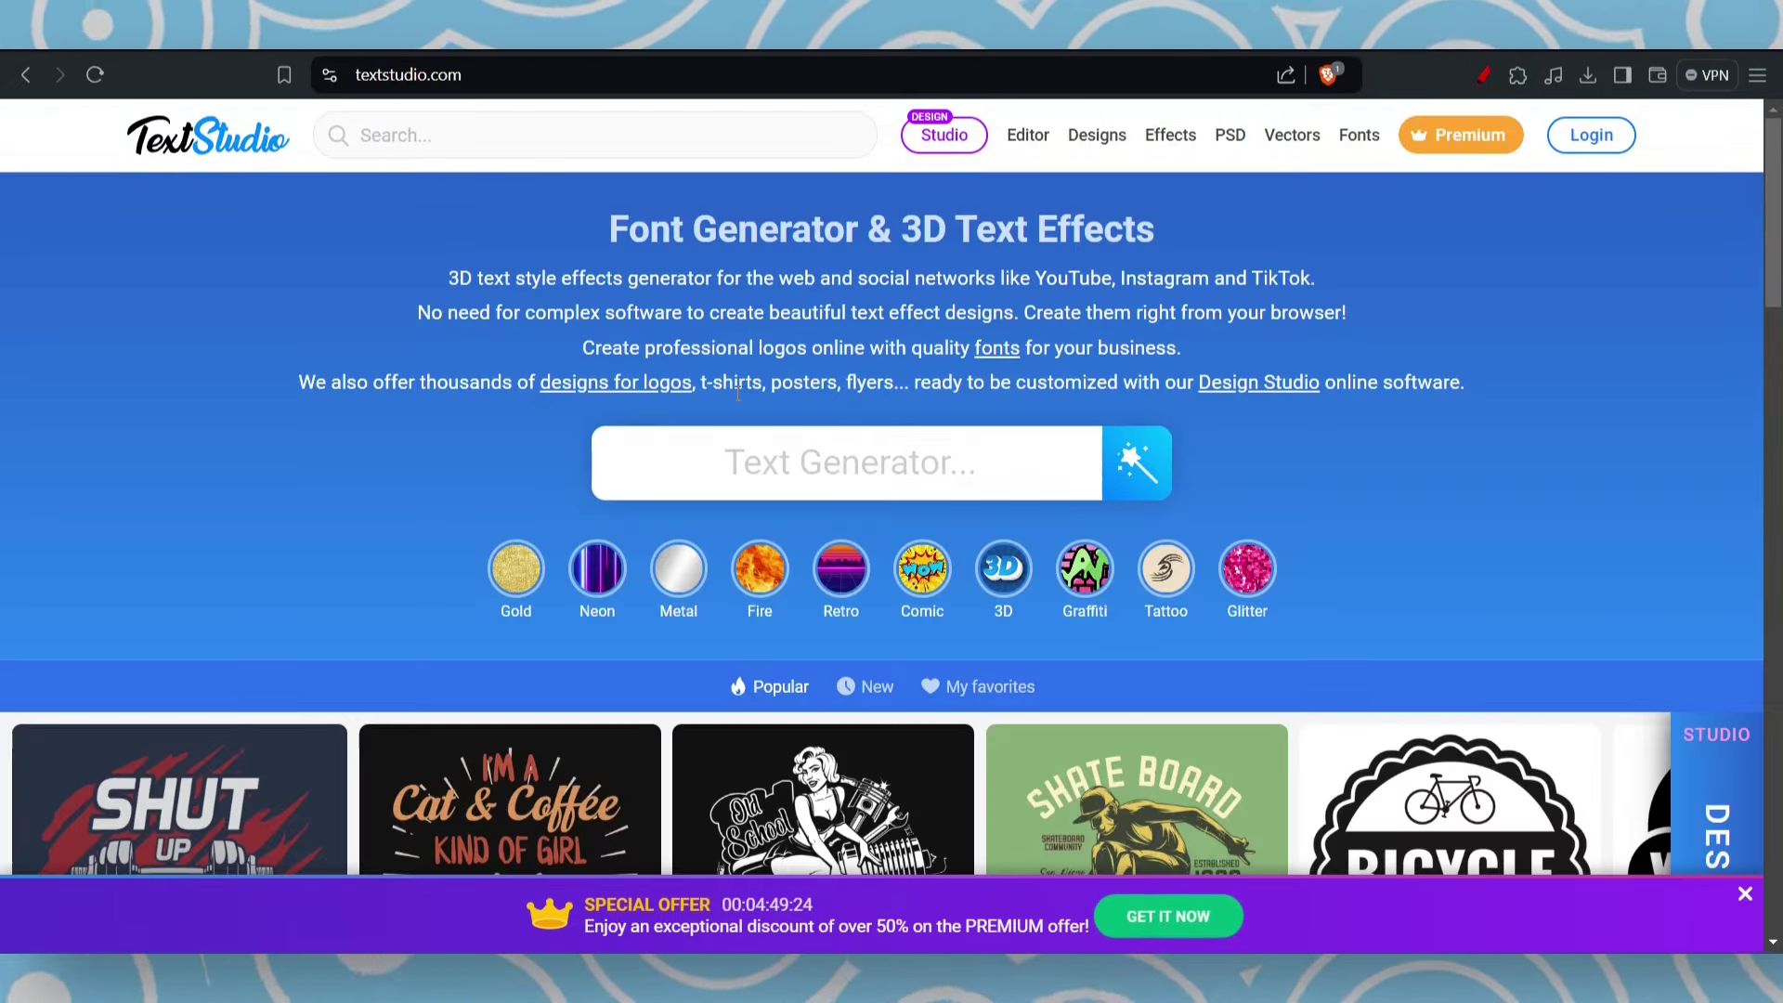
# Open the Street Fighter Logo text effect from TextStudio's home page gallery and dismiss the site's notification request.
pyautogui.scroll(-10, 738, 393)
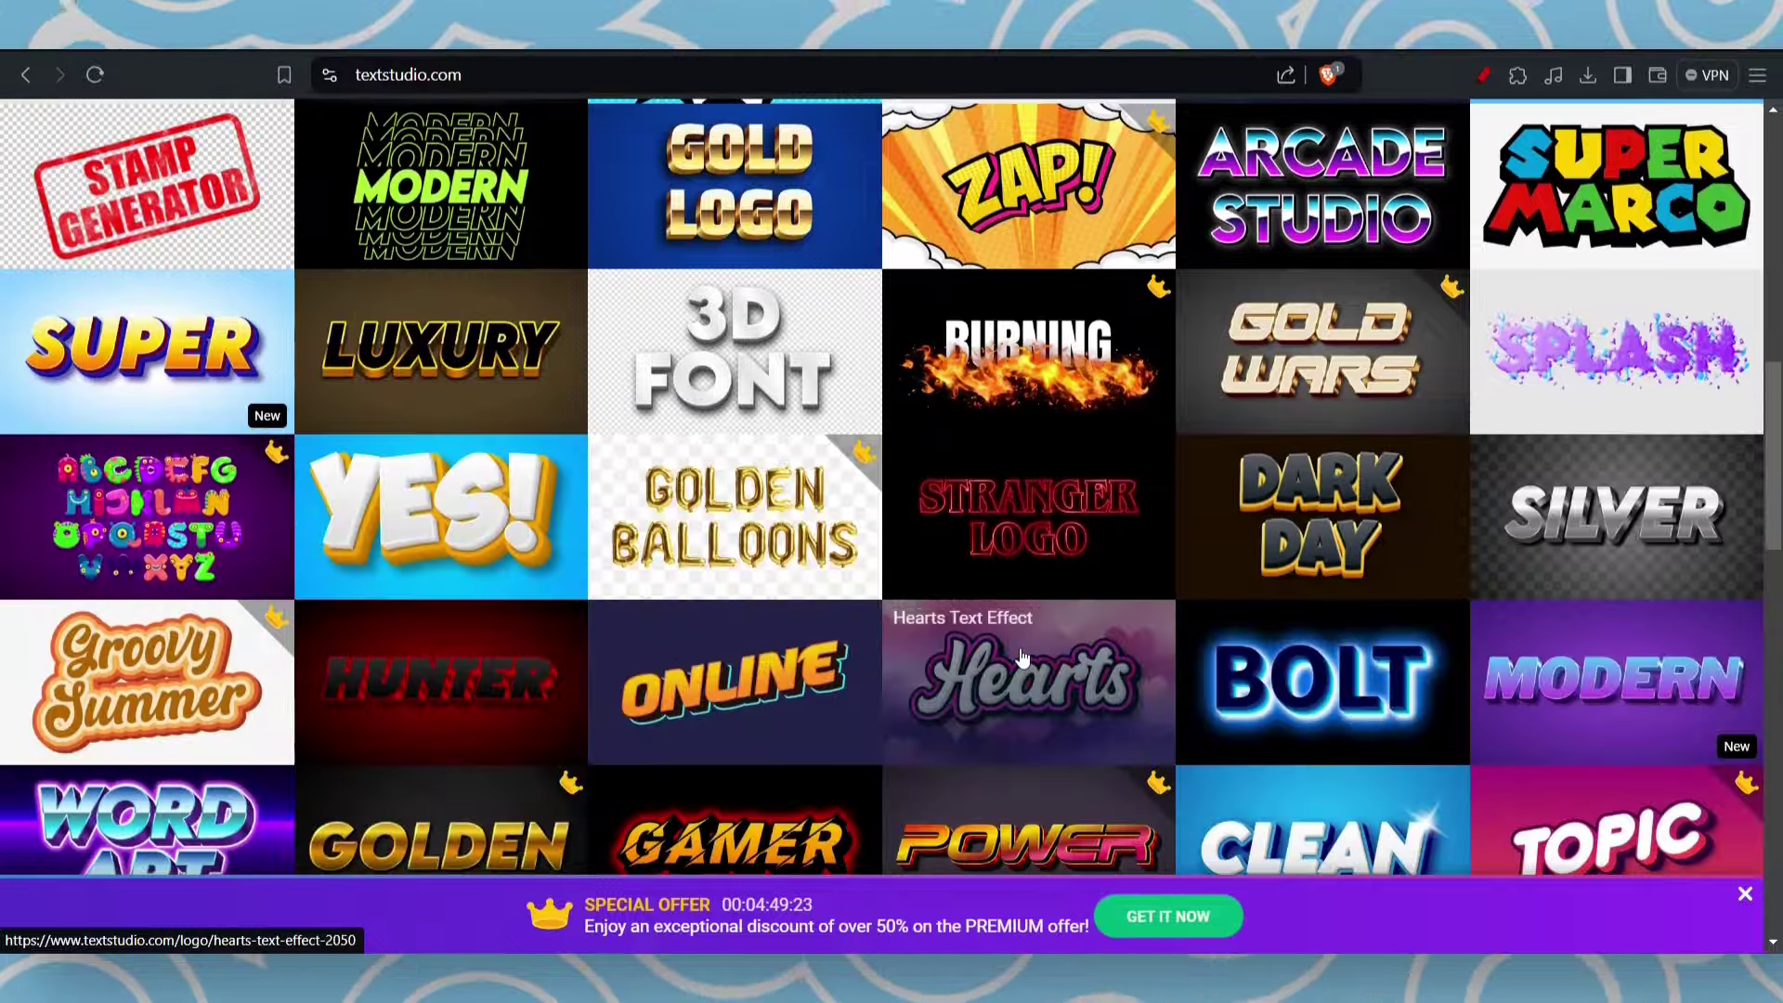
pyautogui.scroll(-6, 734, 520)
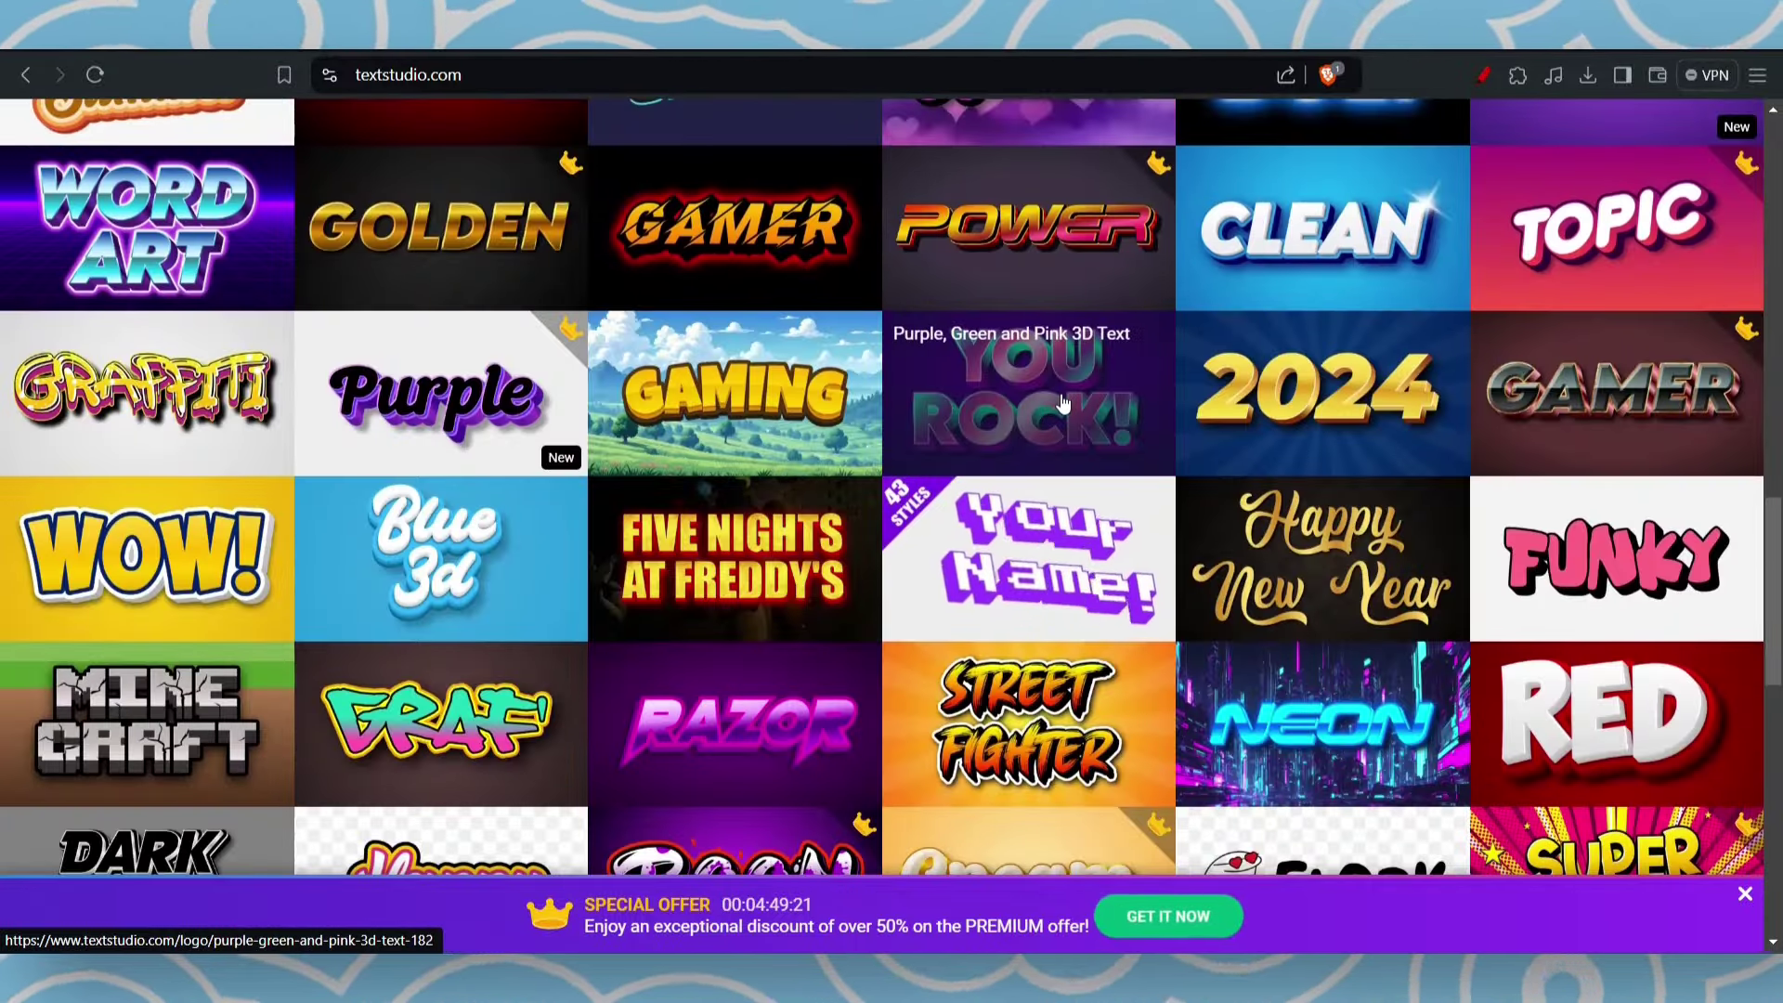
pyautogui.scroll(-5, 1064, 401)
pyautogui.scroll(1, 1021, 362)
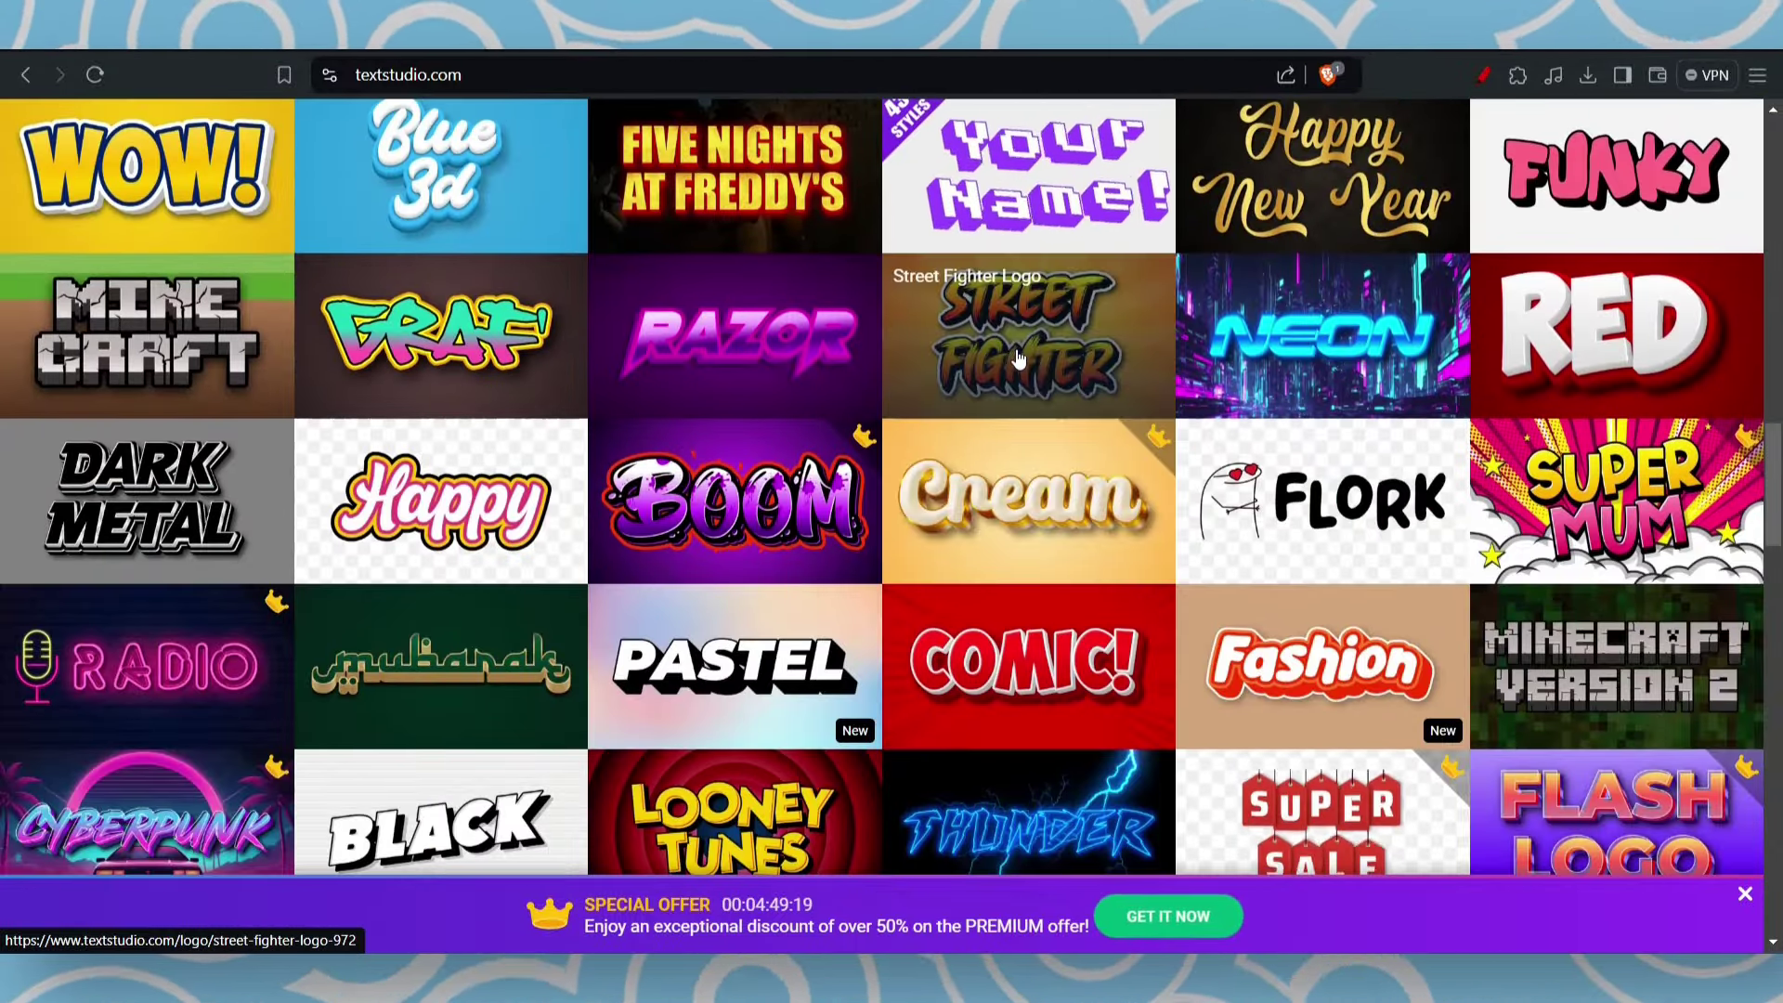
pyautogui.click(1019, 359)
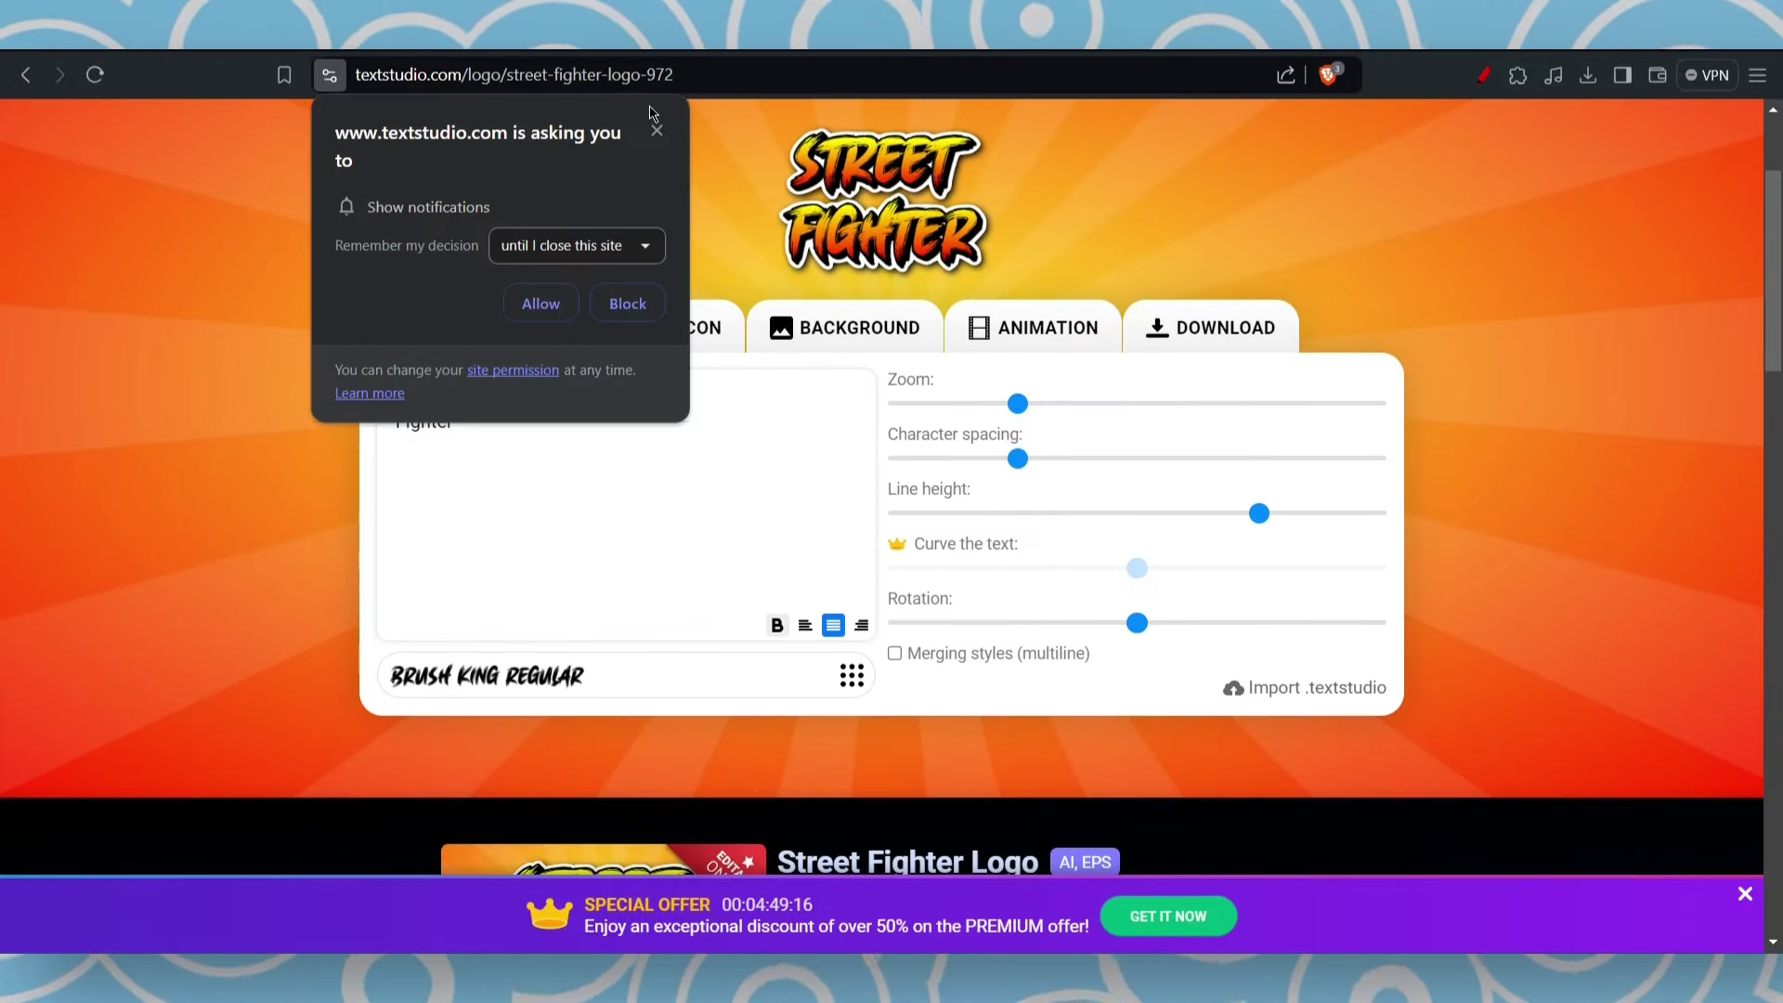
pyautogui.click(658, 132)
# Replace the "Street Fighter" text with "Roar" and download the styled logo as a transparent PNG.
pyautogui.click(624, 422)
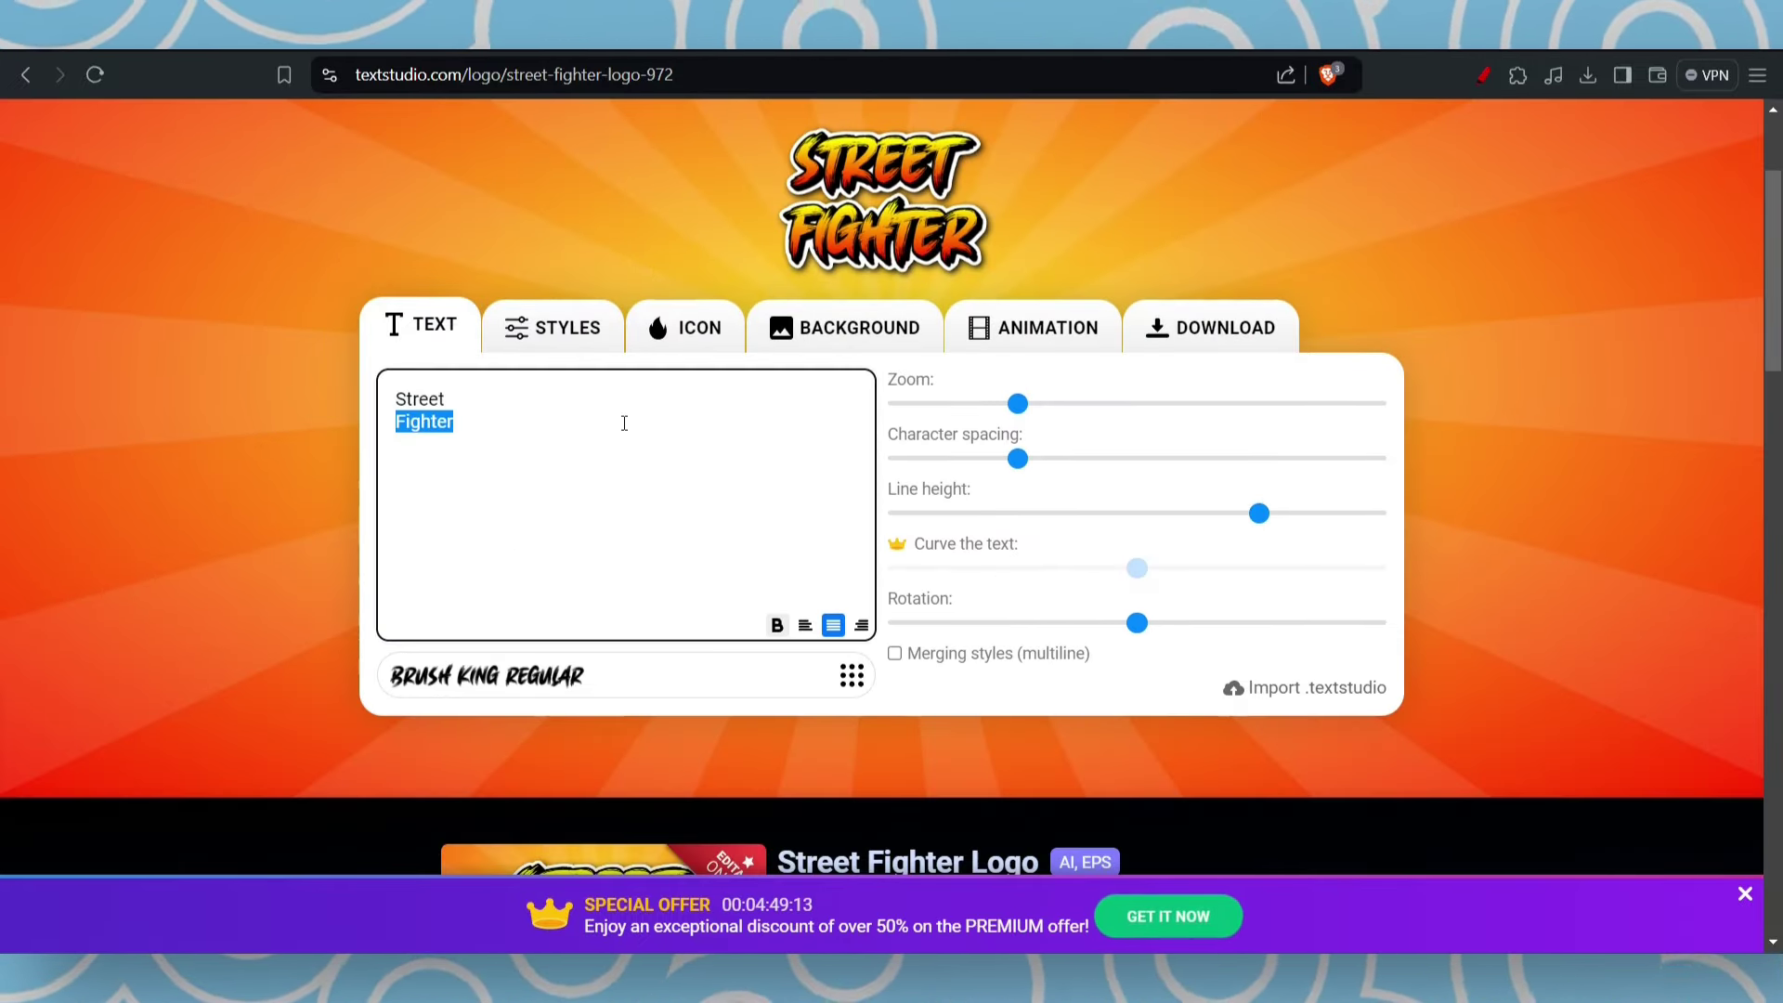
pyautogui.write('Roar')
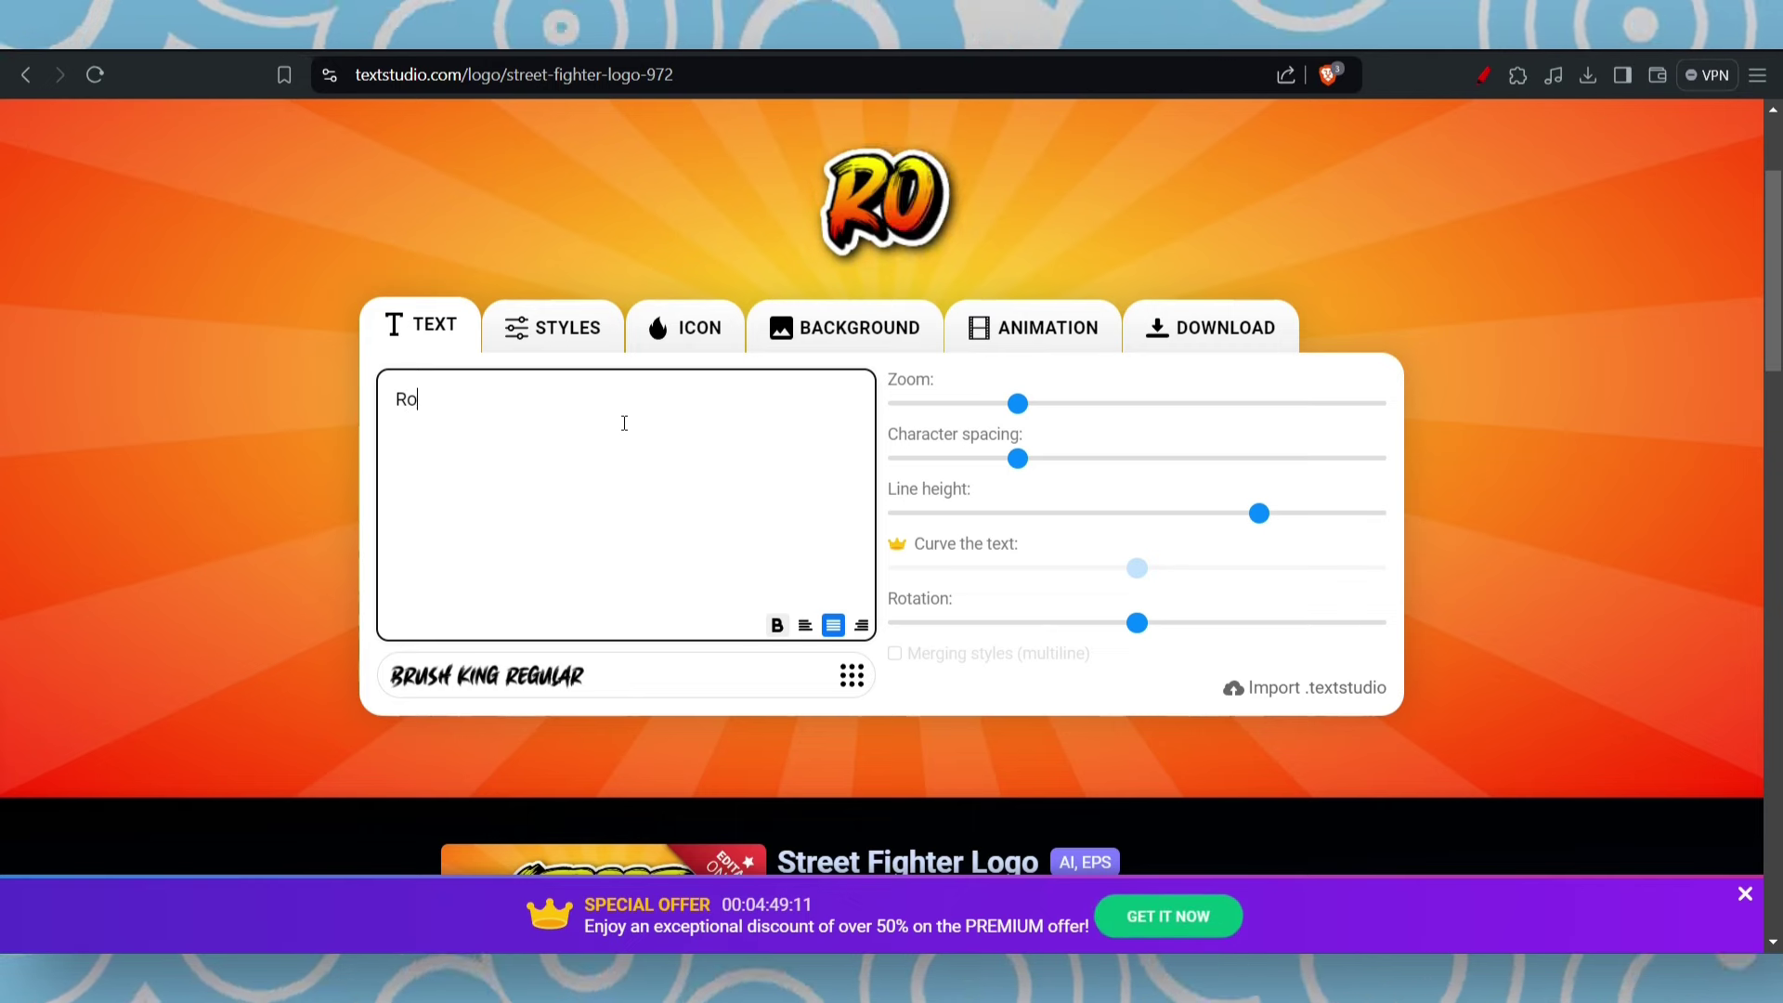
pyautogui.click(1222, 321)
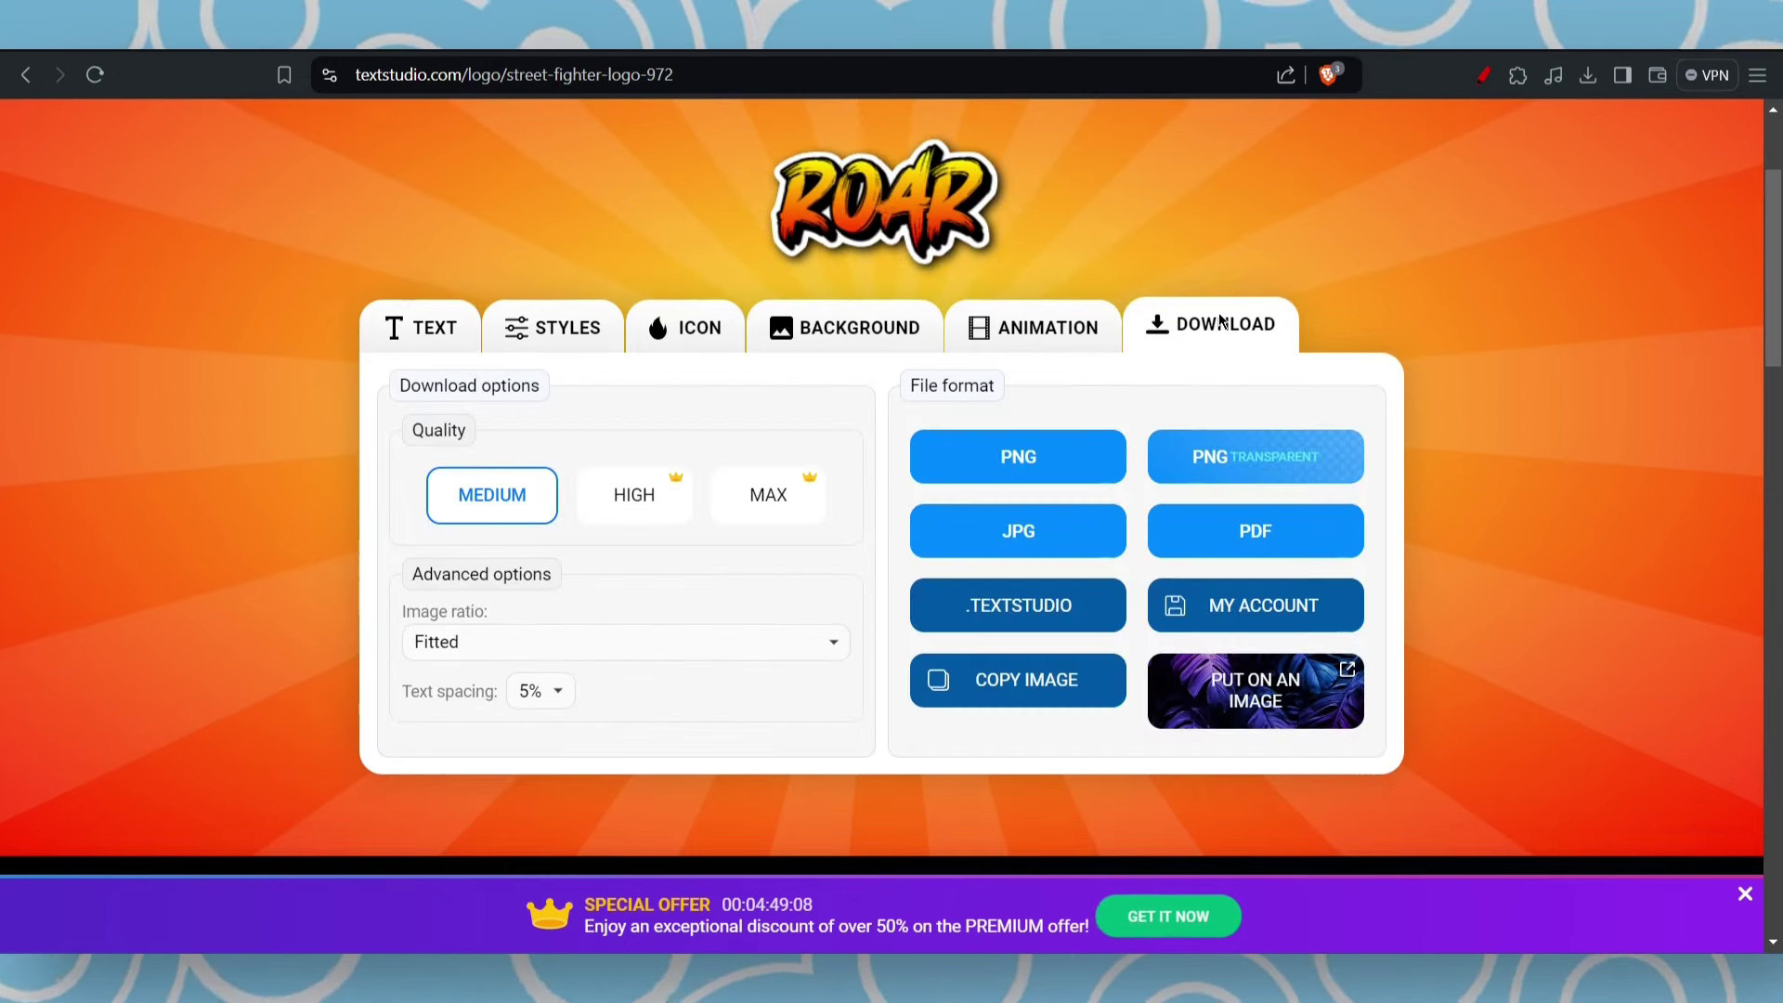
pyautogui.click(1211, 459)
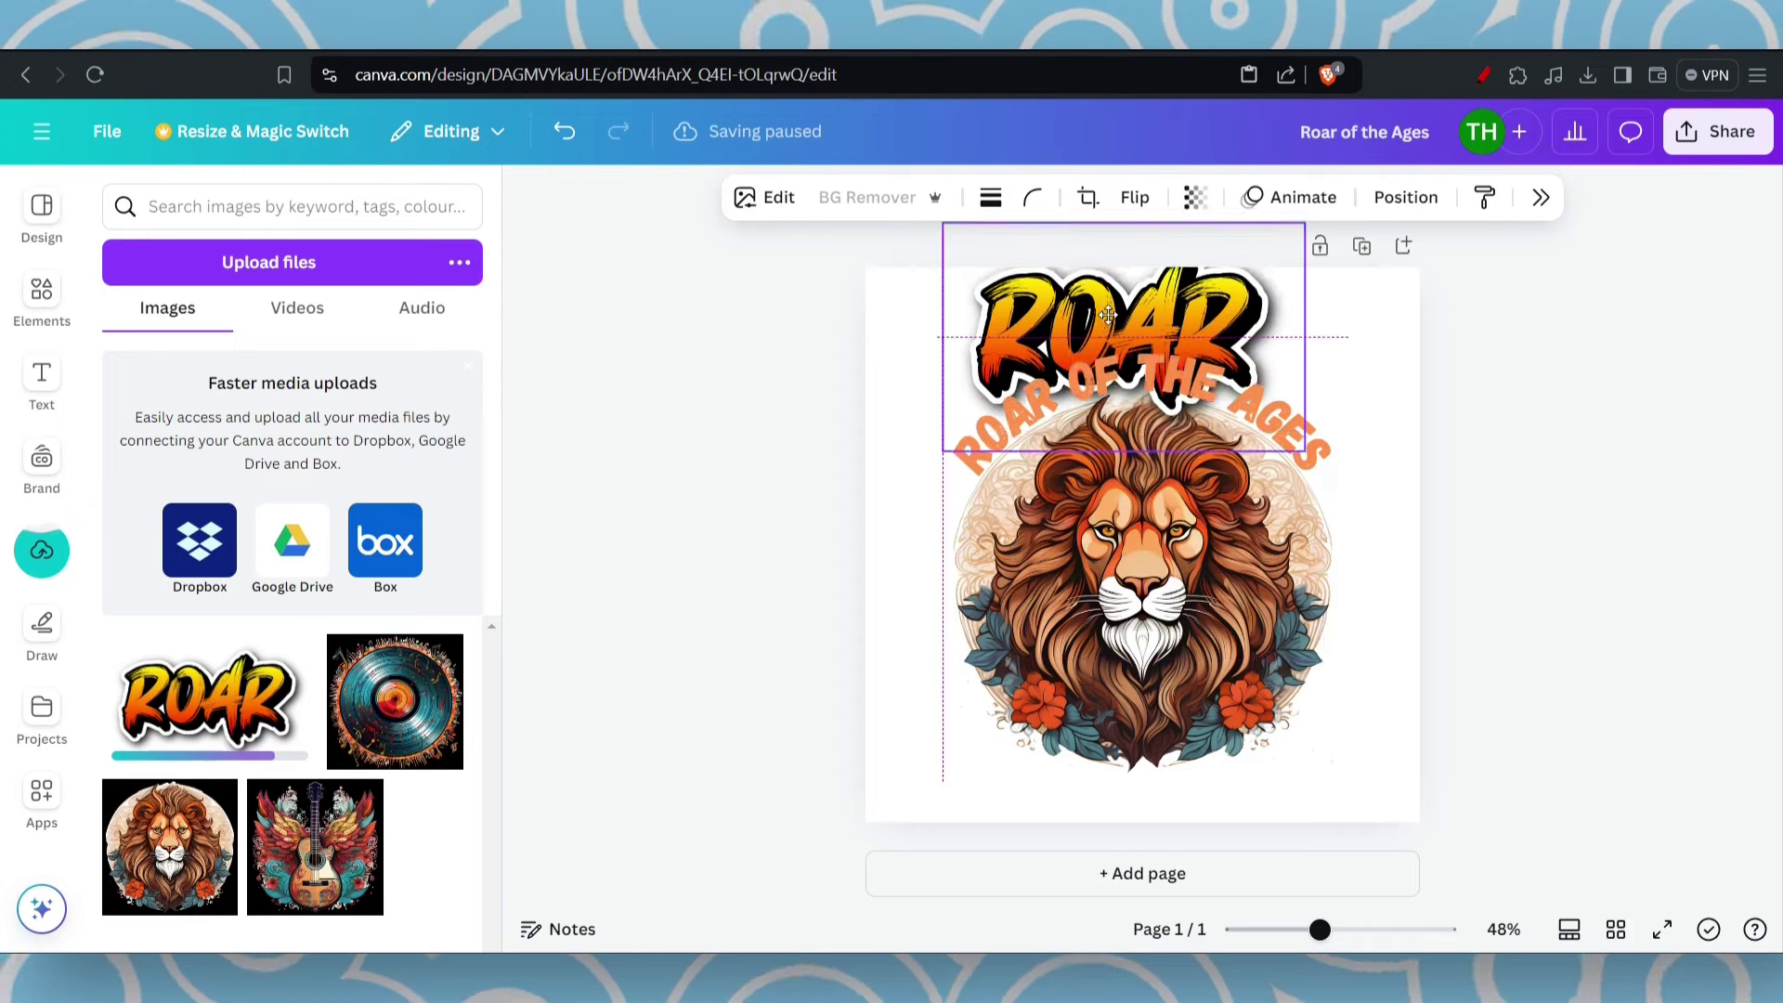
# Switch to the Canva design, move the ROAR logo over the lower part of the lion, and delete the curved "Roar of the Ages" text.
pyautogui.moveTo(1127, 326); pyautogui.dragTo(1134, 696)
pyautogui.click(1213, 385)
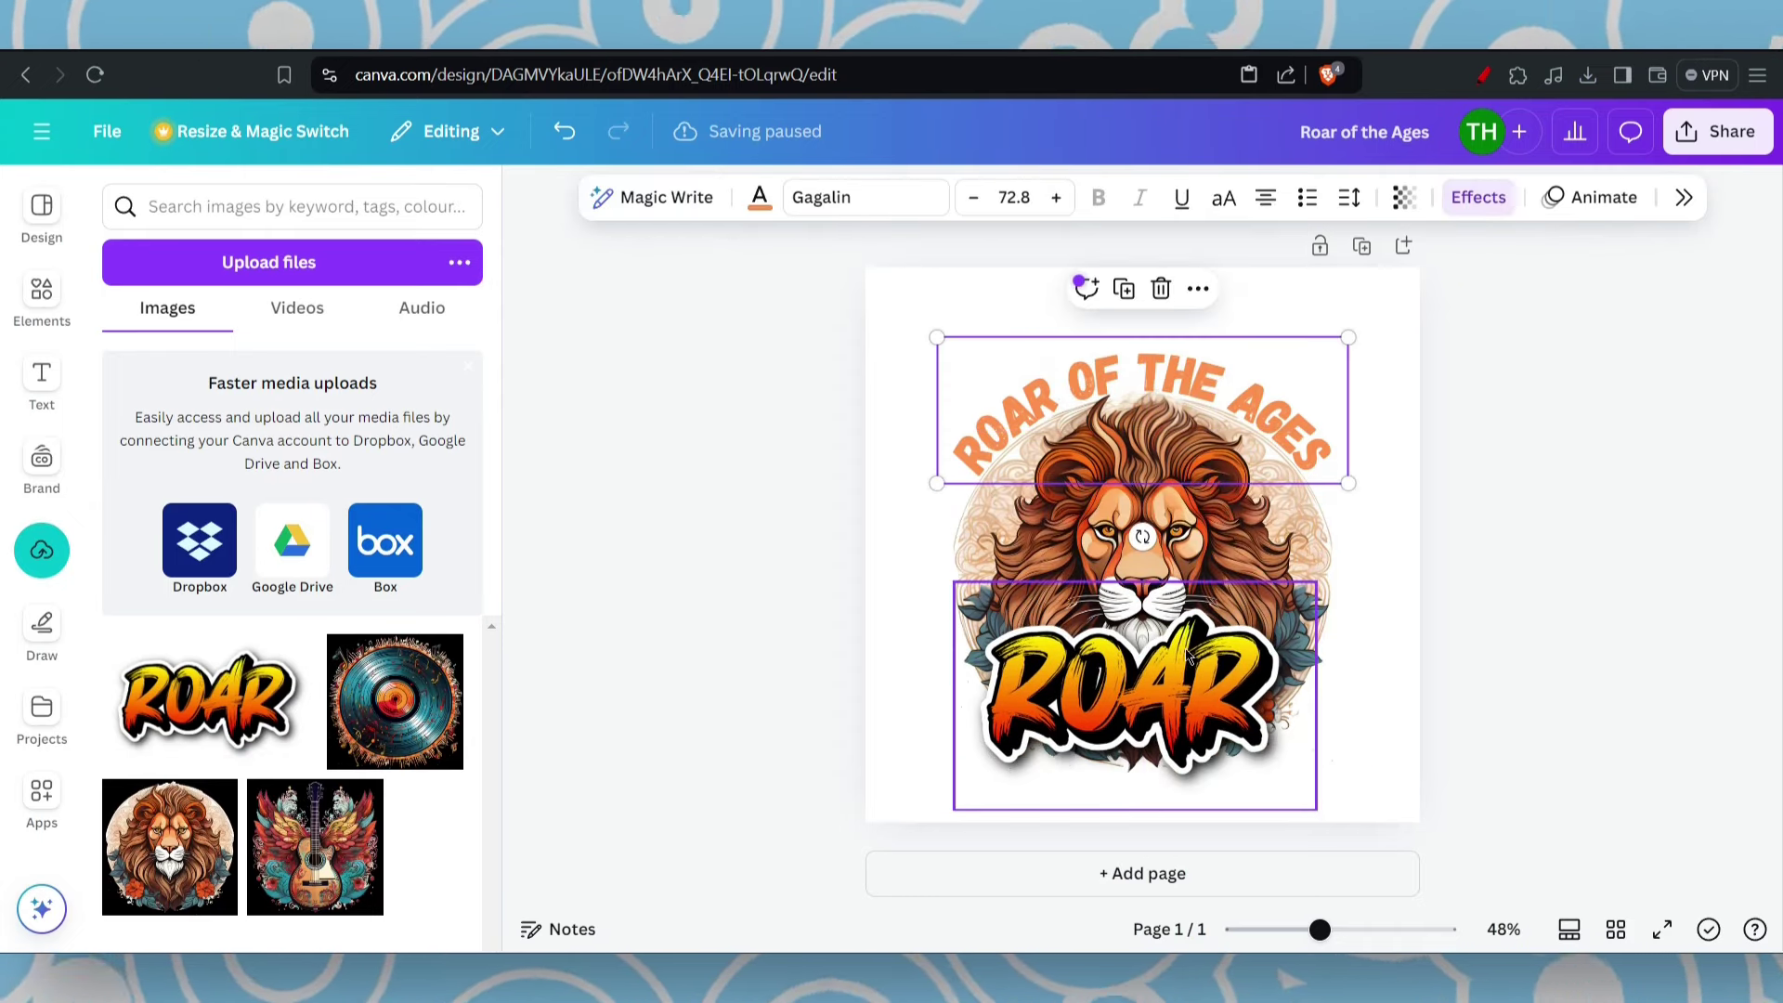
pyautogui.click(1182, 697)
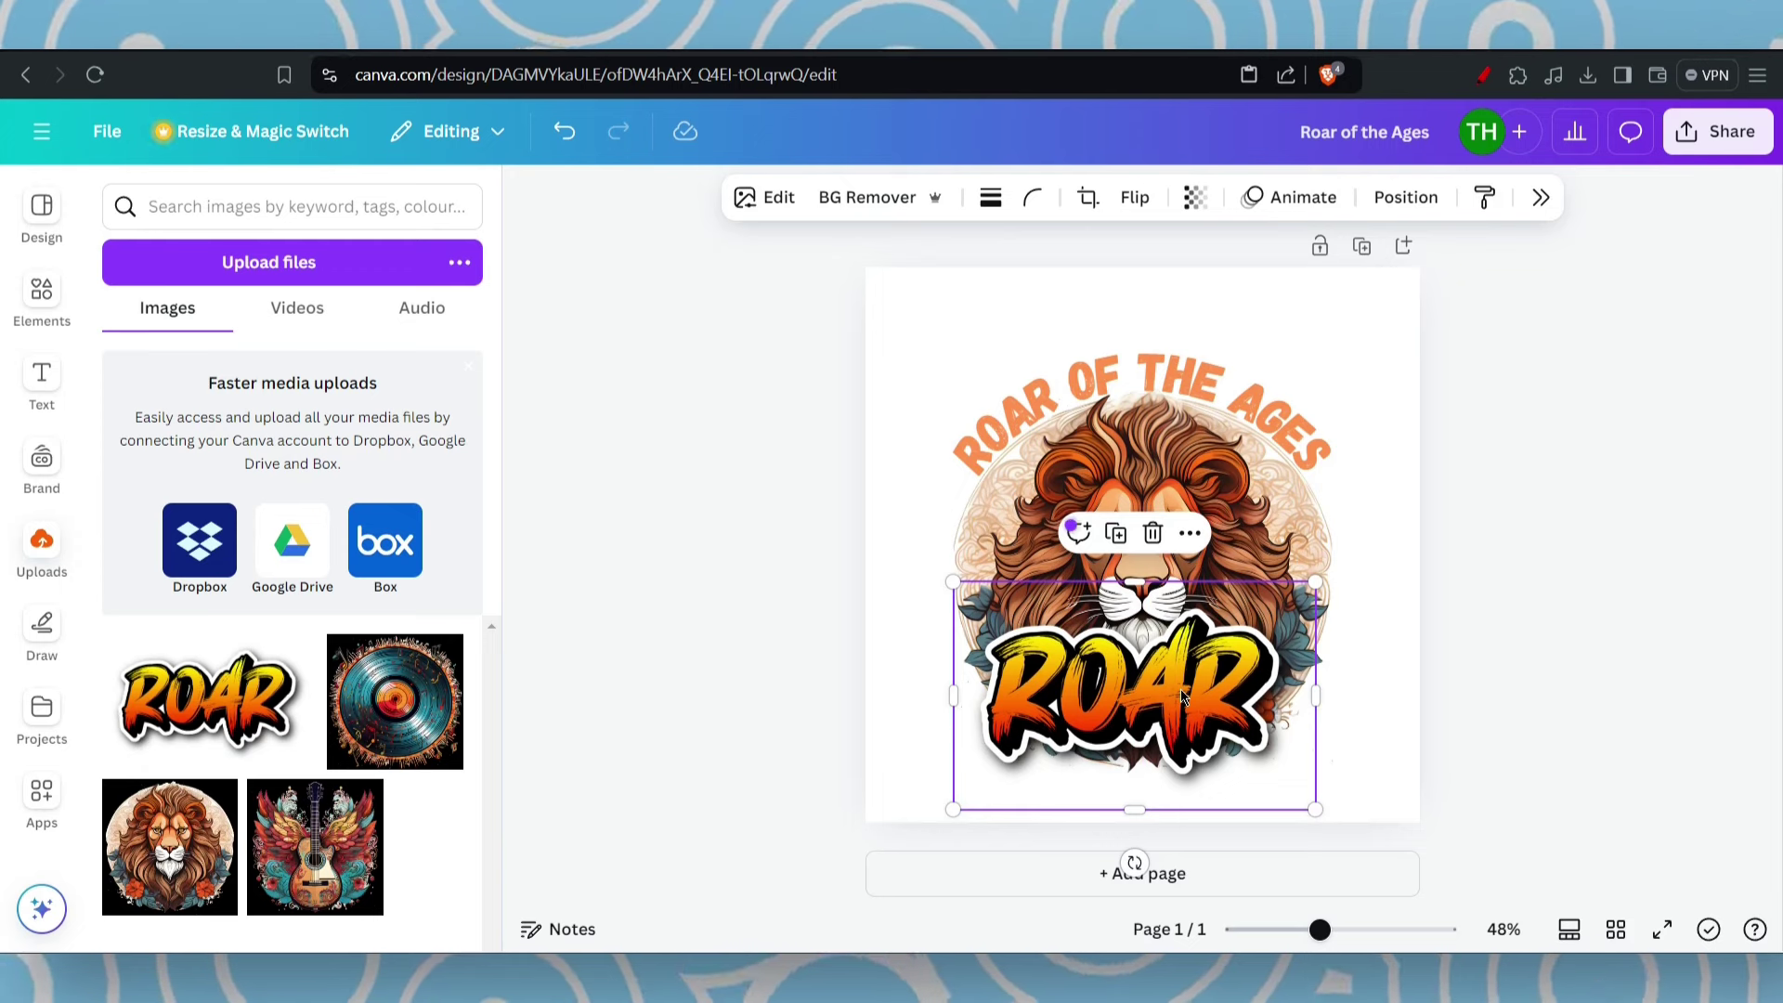
pyautogui.click(1296, 433)
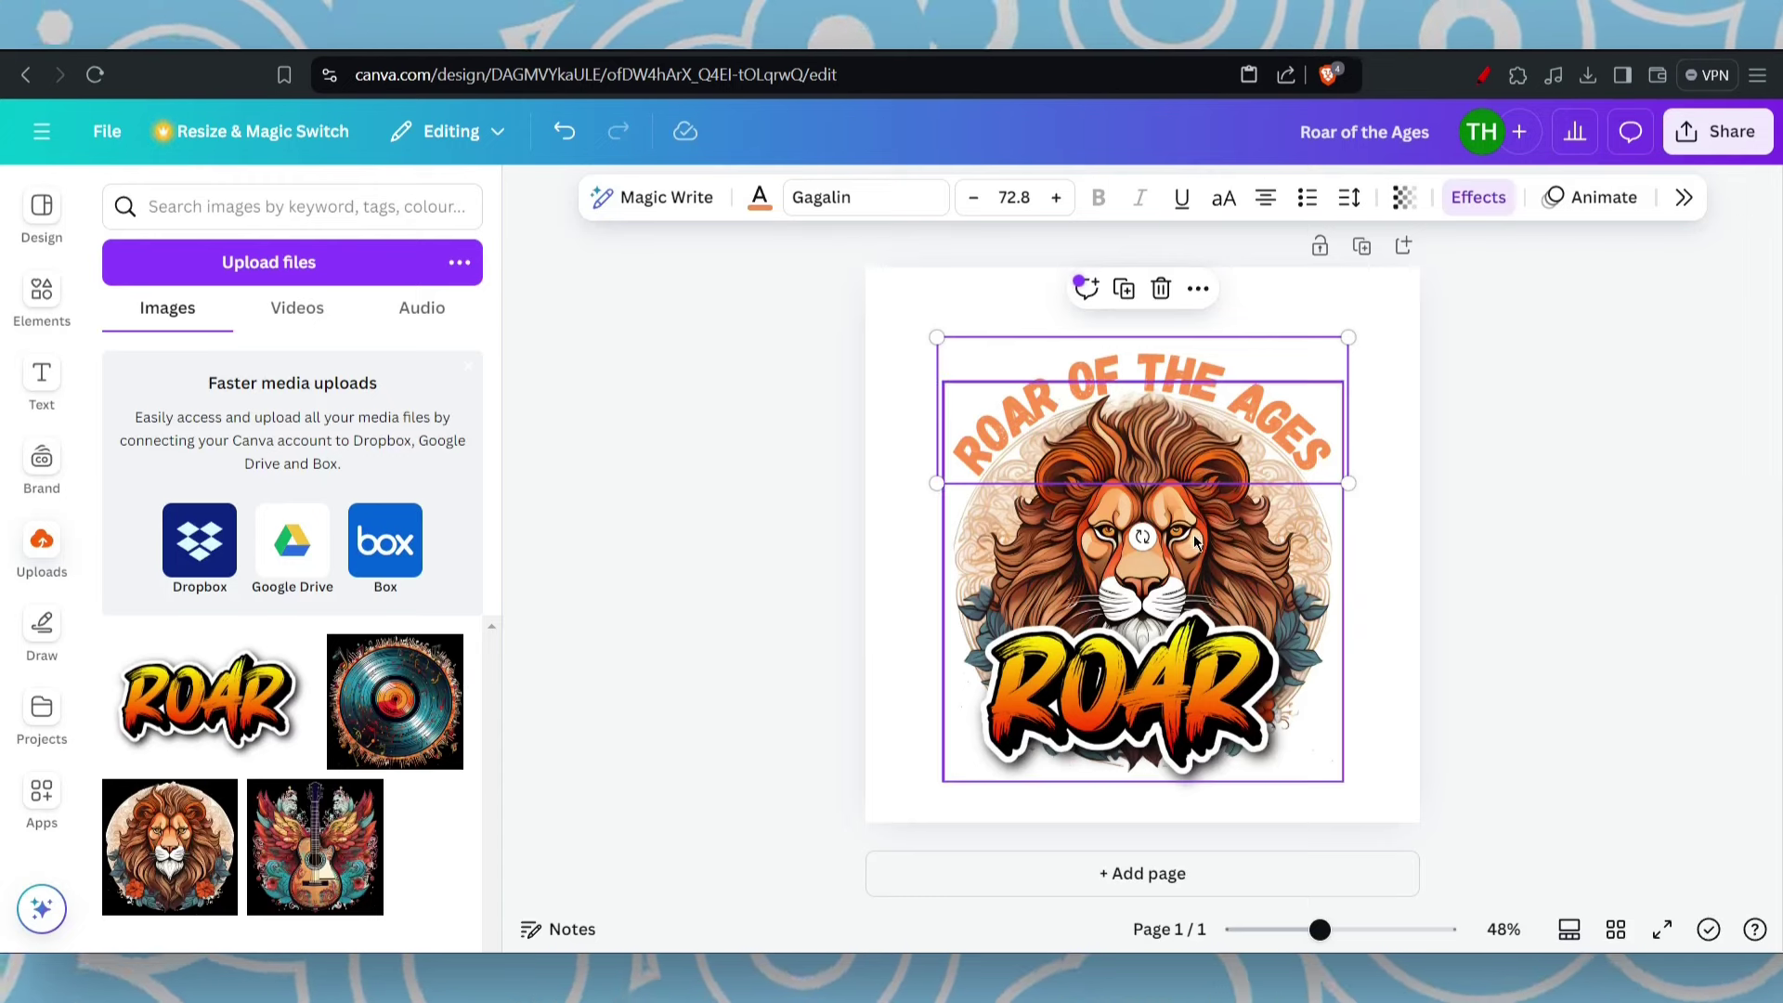
pyautogui.press('Delete')
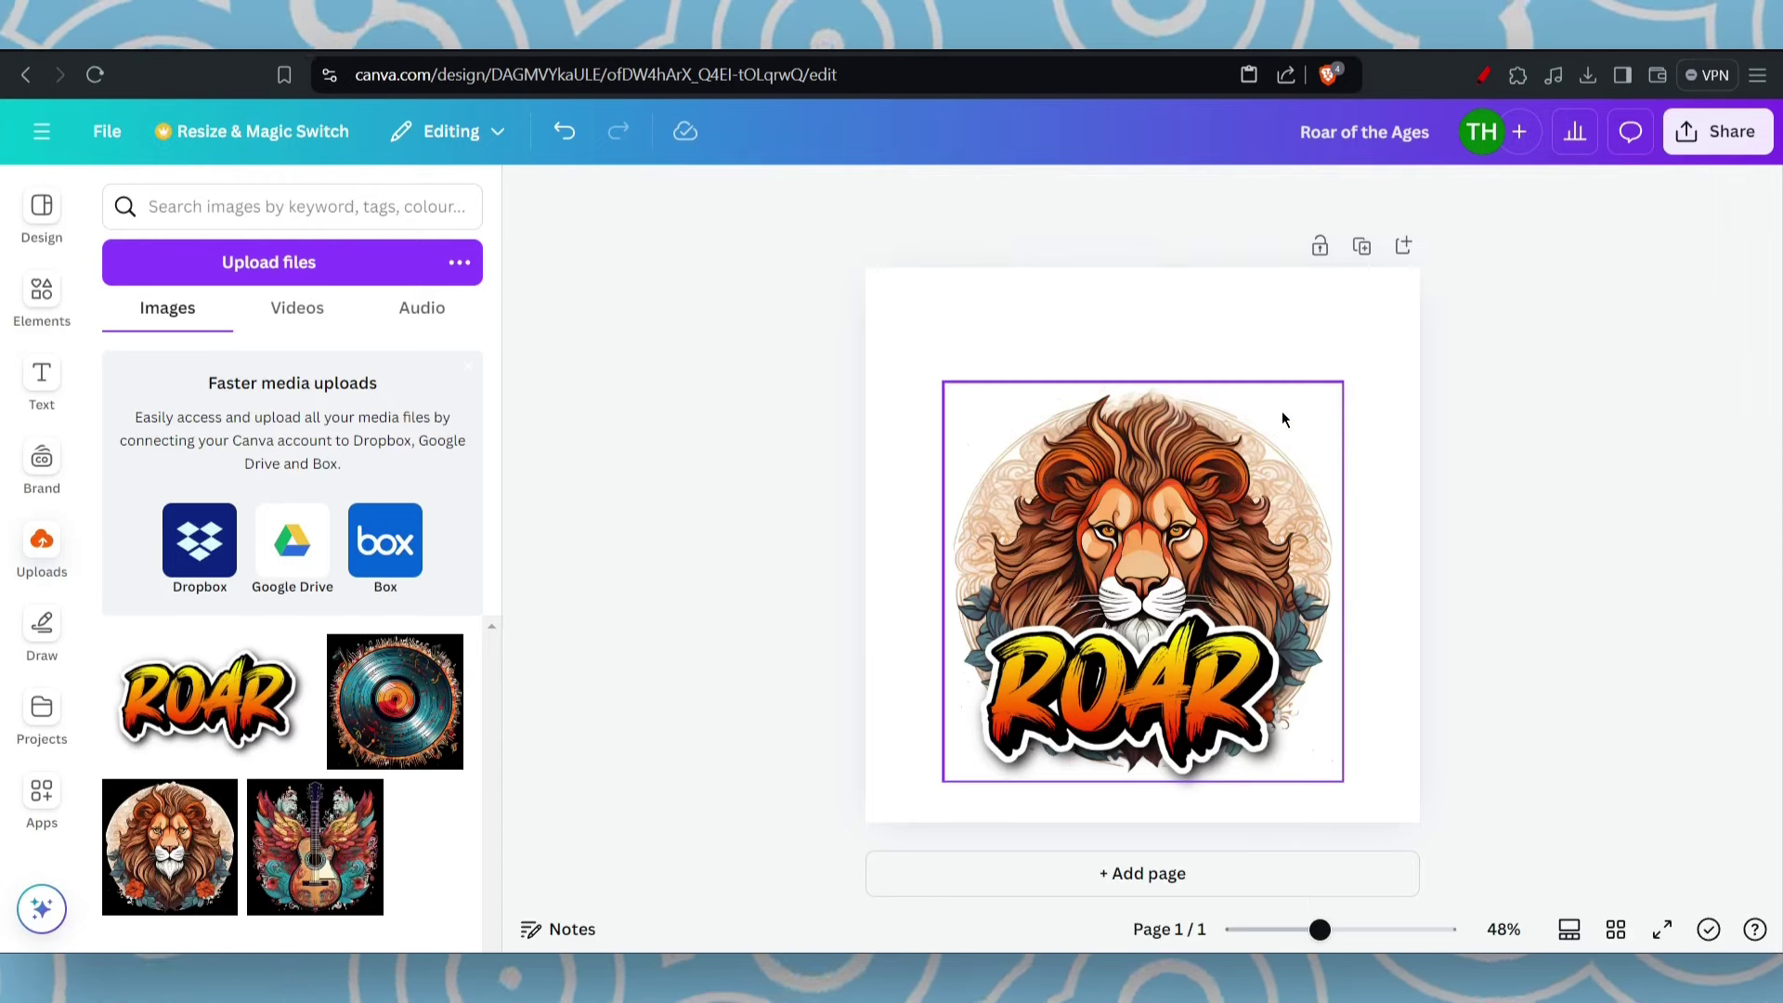
# Move the lion up to the top of the page, then shrink the ROAR logo and center it beneath the lion.
pyautogui.click(1157, 475)
pyautogui.moveTo(1158, 476); pyautogui.dragTo(1155, 353)
pyautogui.click(1140, 743)
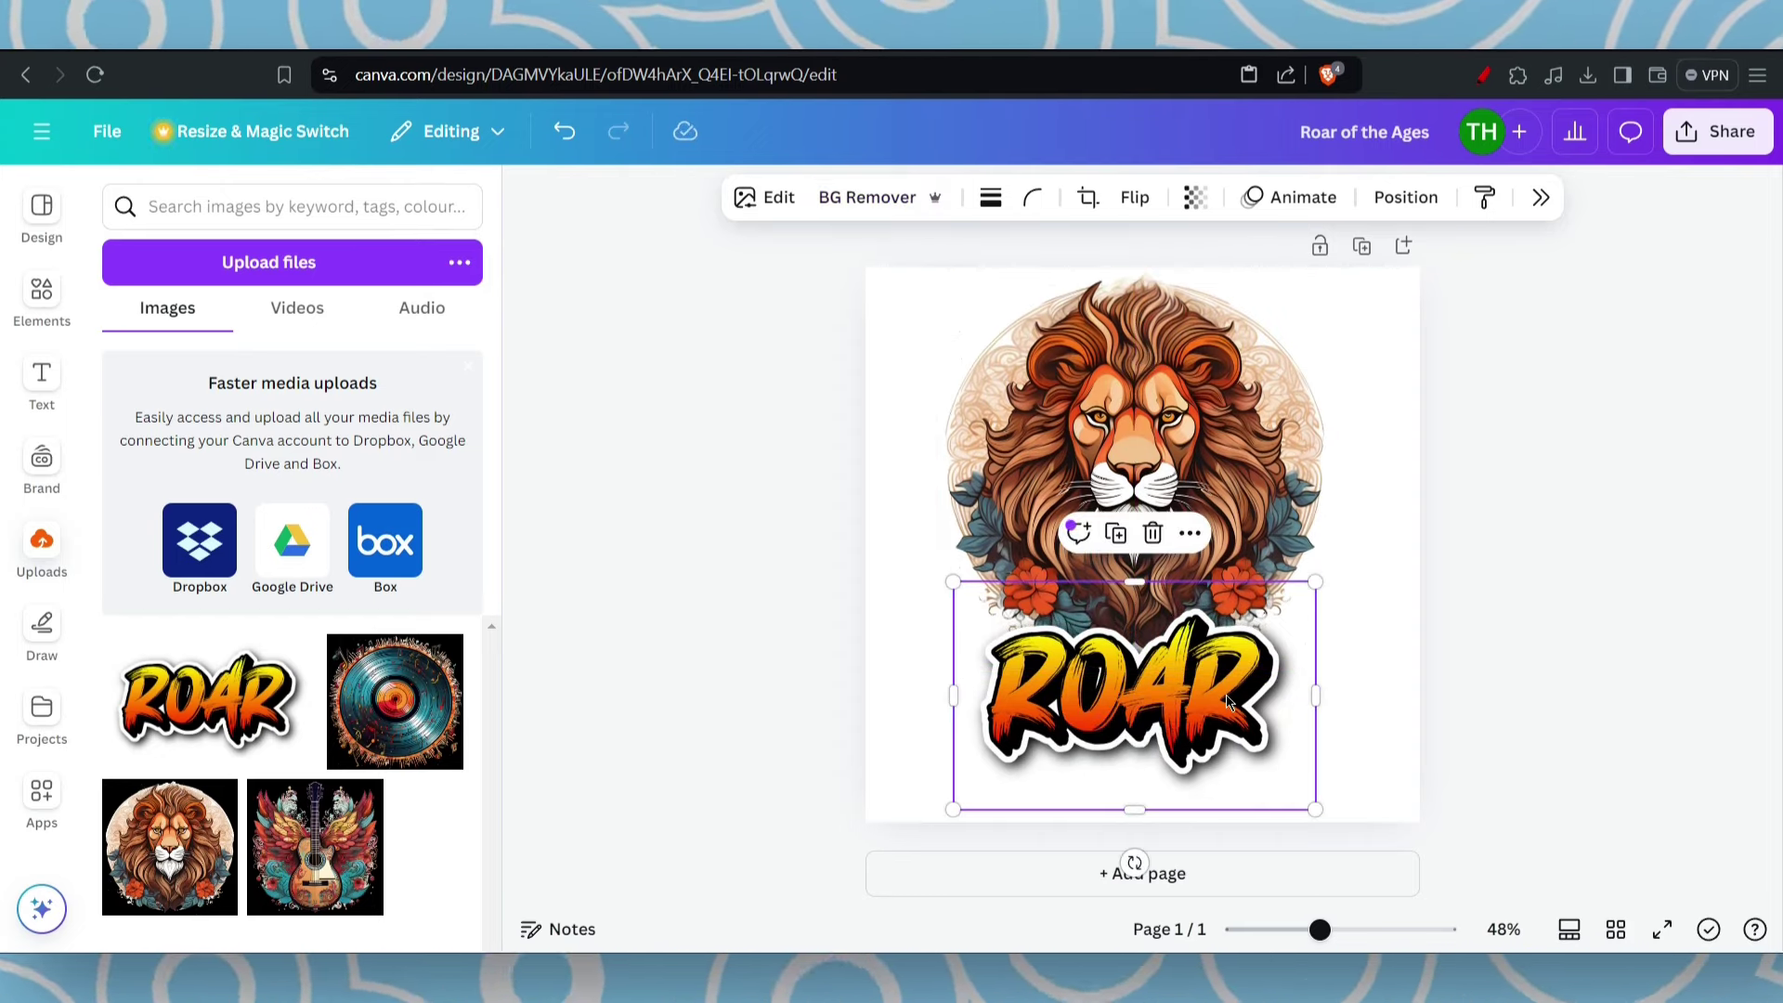
pyautogui.moveTo(1141, 743); pyautogui.dragTo(1144, 784)
pyautogui.moveTo(1275, 663); pyautogui.dragTo(1250, 669)
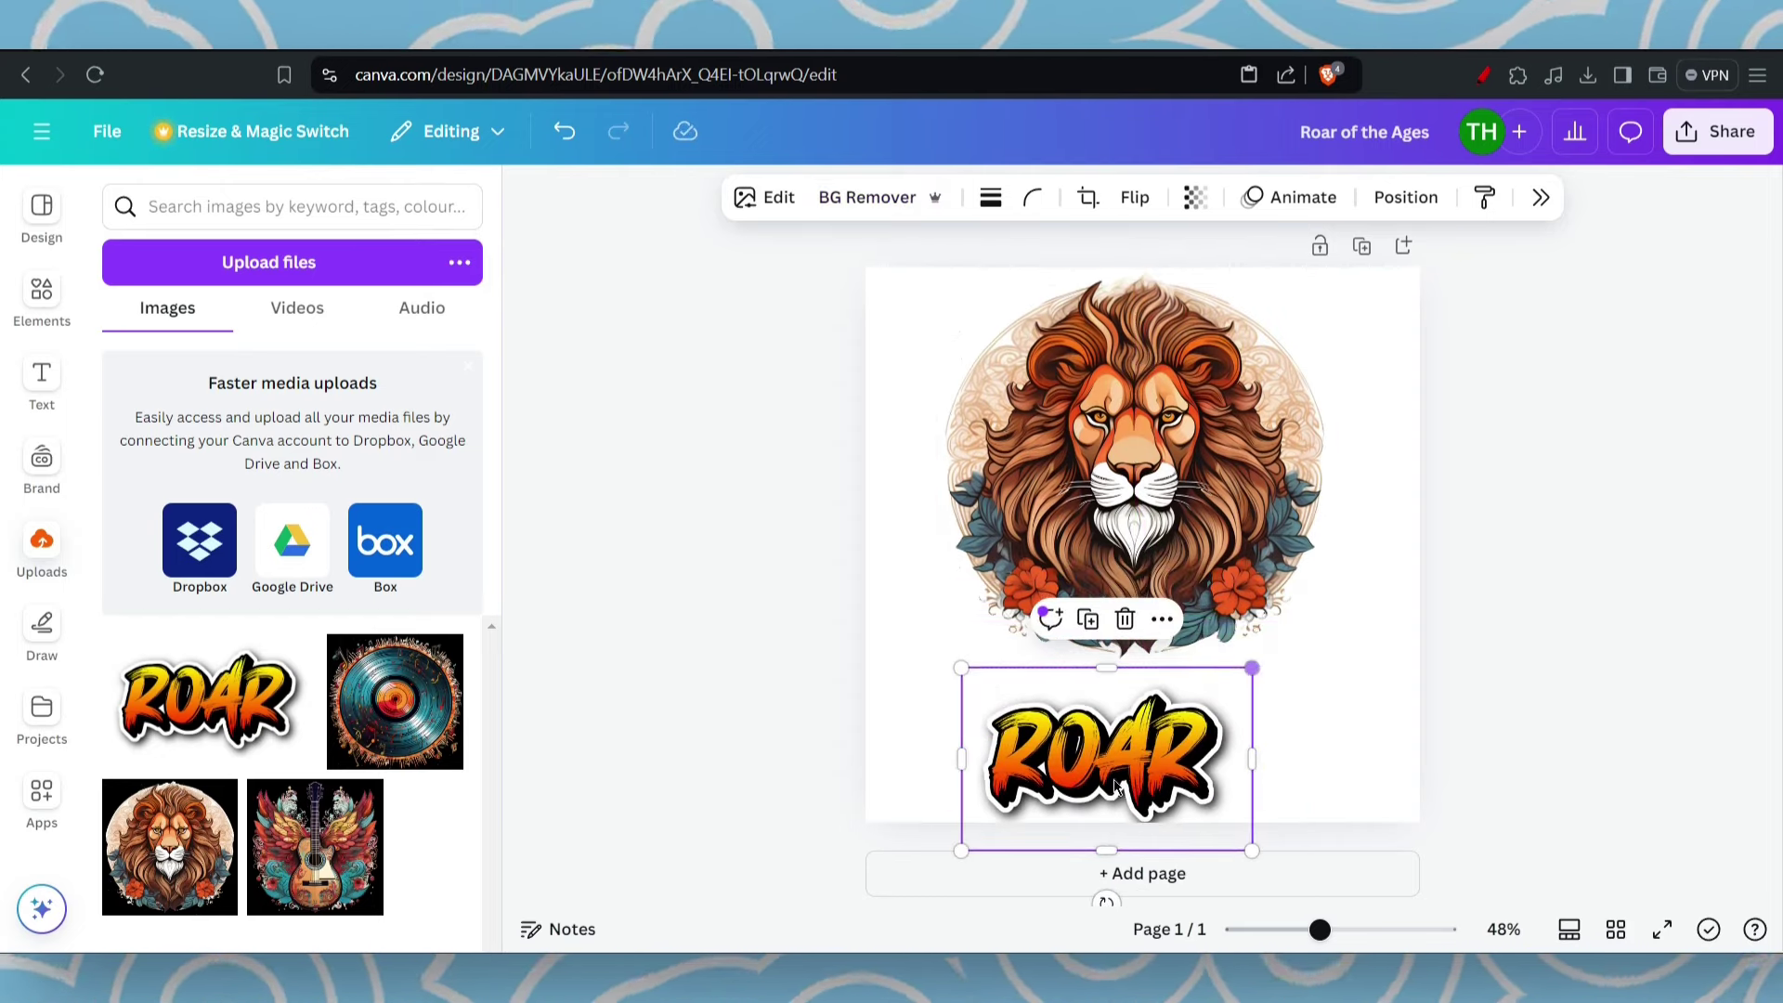
pyautogui.moveTo(1114, 789); pyautogui.dragTo(1147, 766)
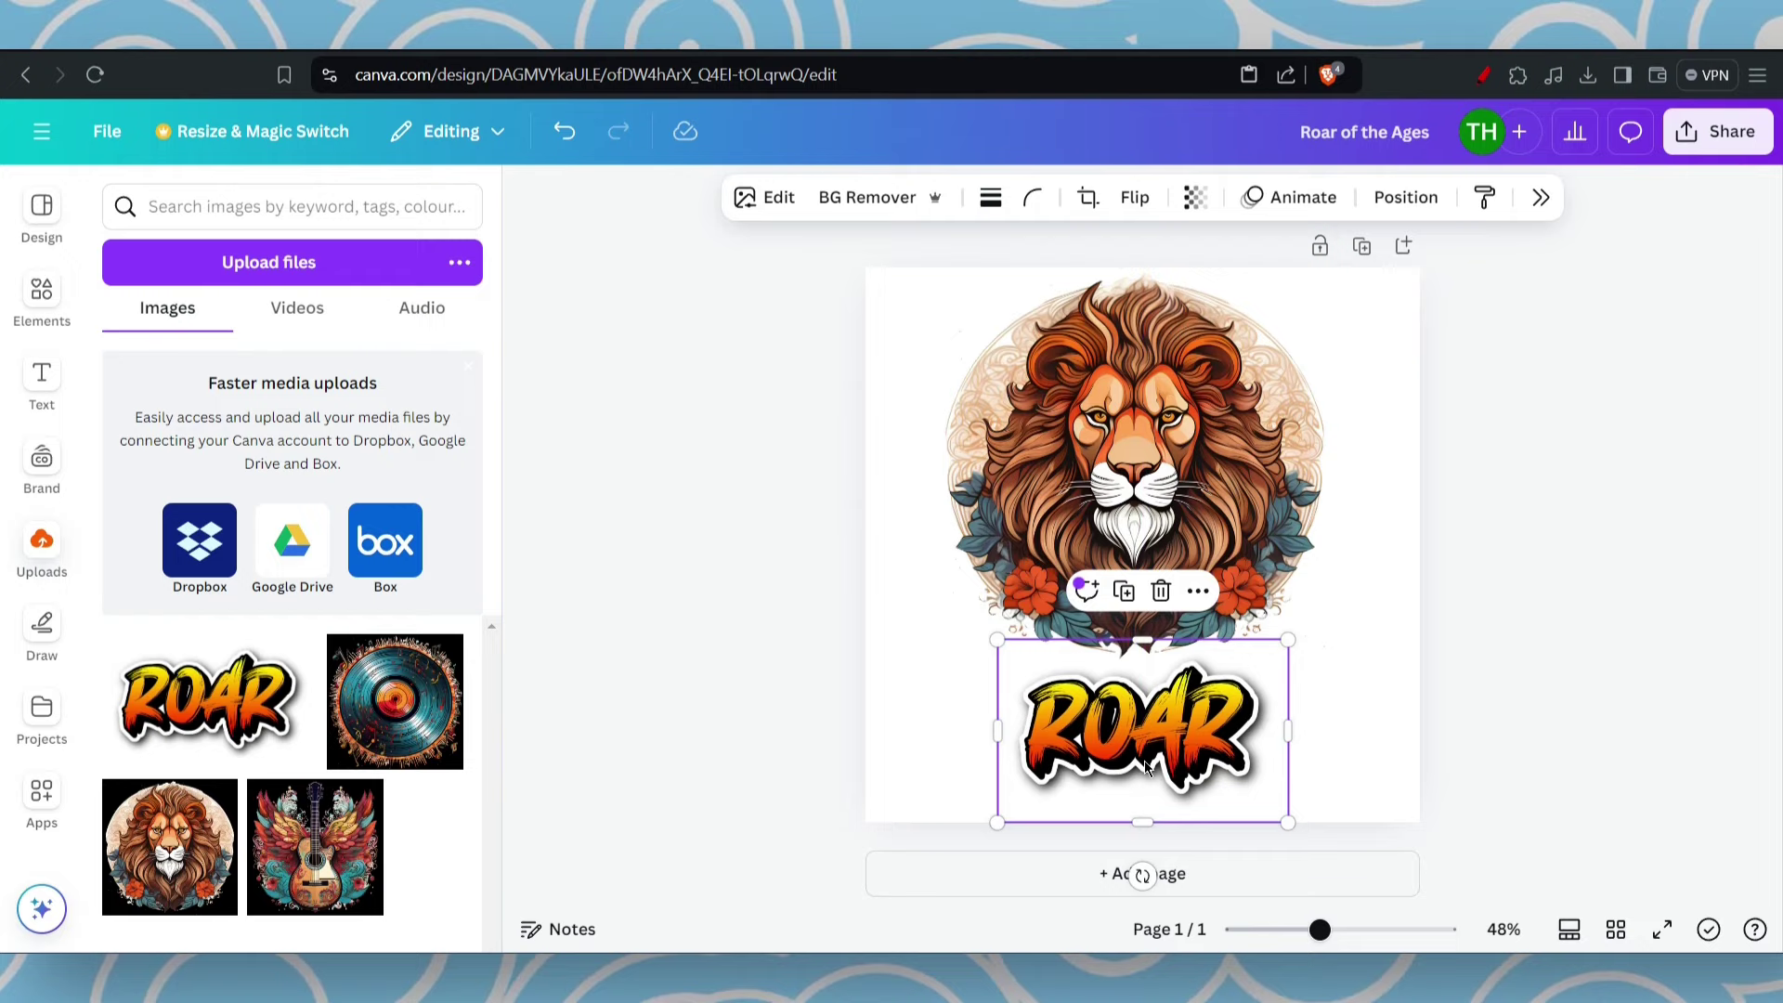
pyautogui.click(1576, 606)
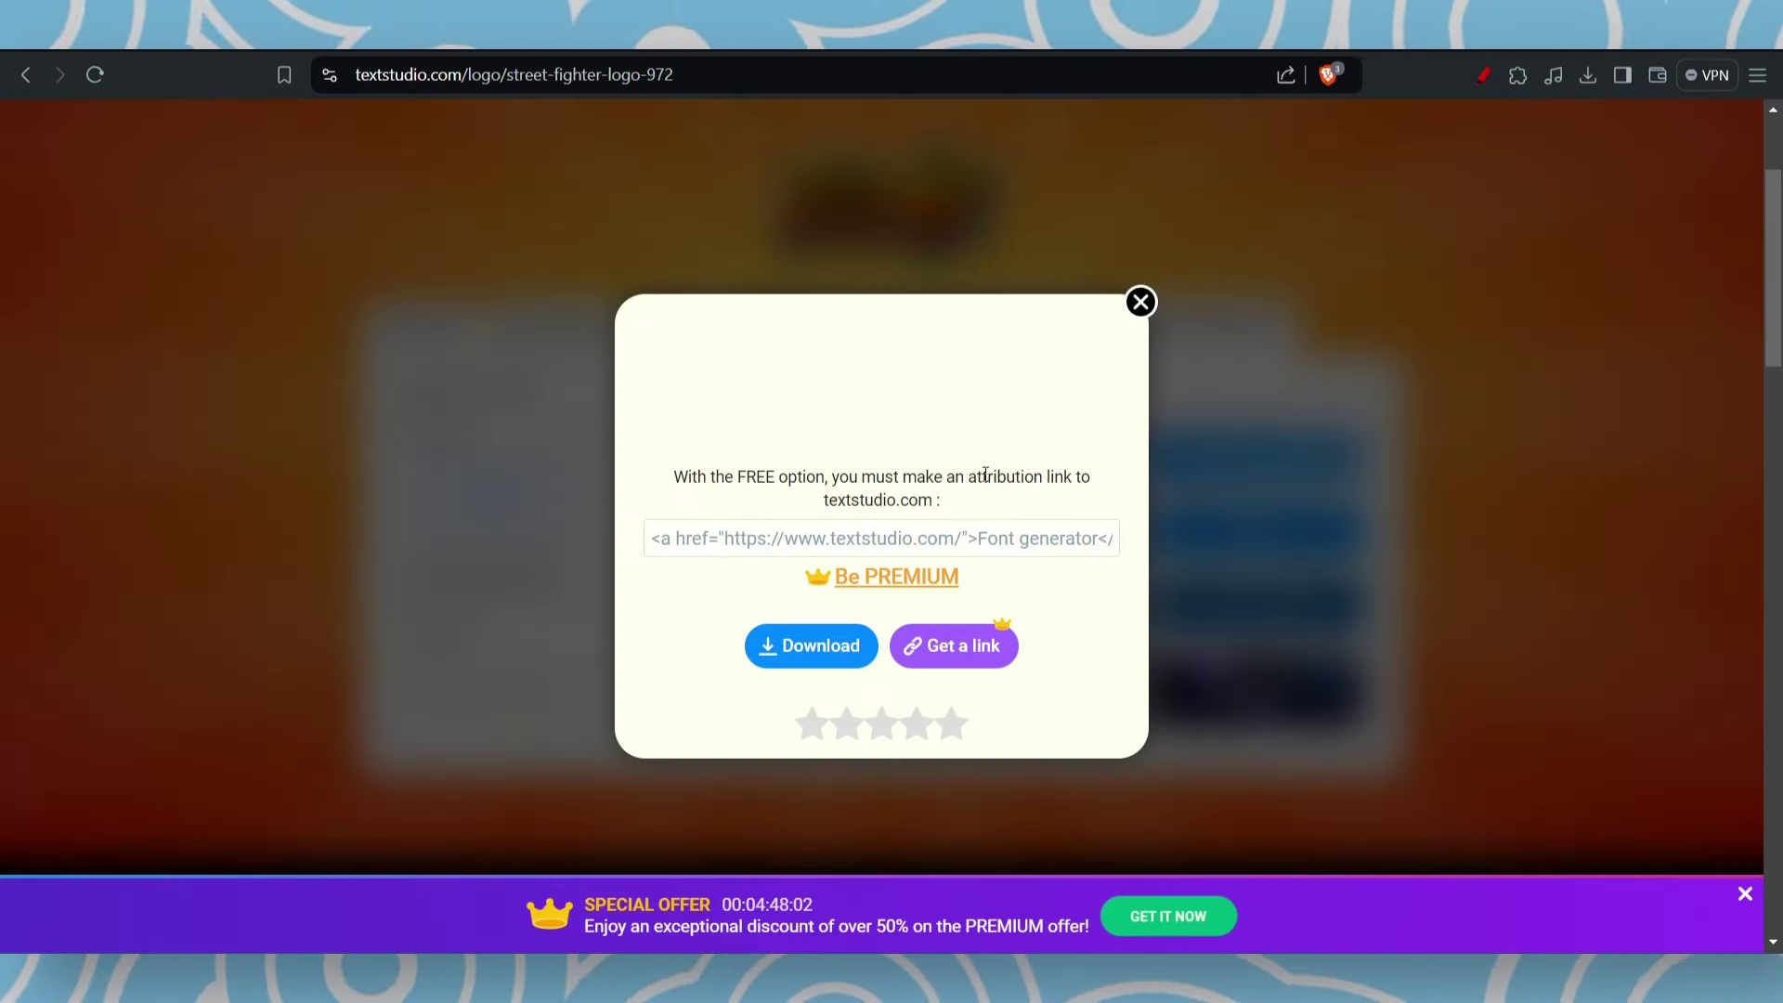
# Switch to TextStudio, dismiss the attribution notice, and examine the icon and background options for the "Roar" logo.
pyautogui.click(1142, 304)
pyautogui.click(548, 330)
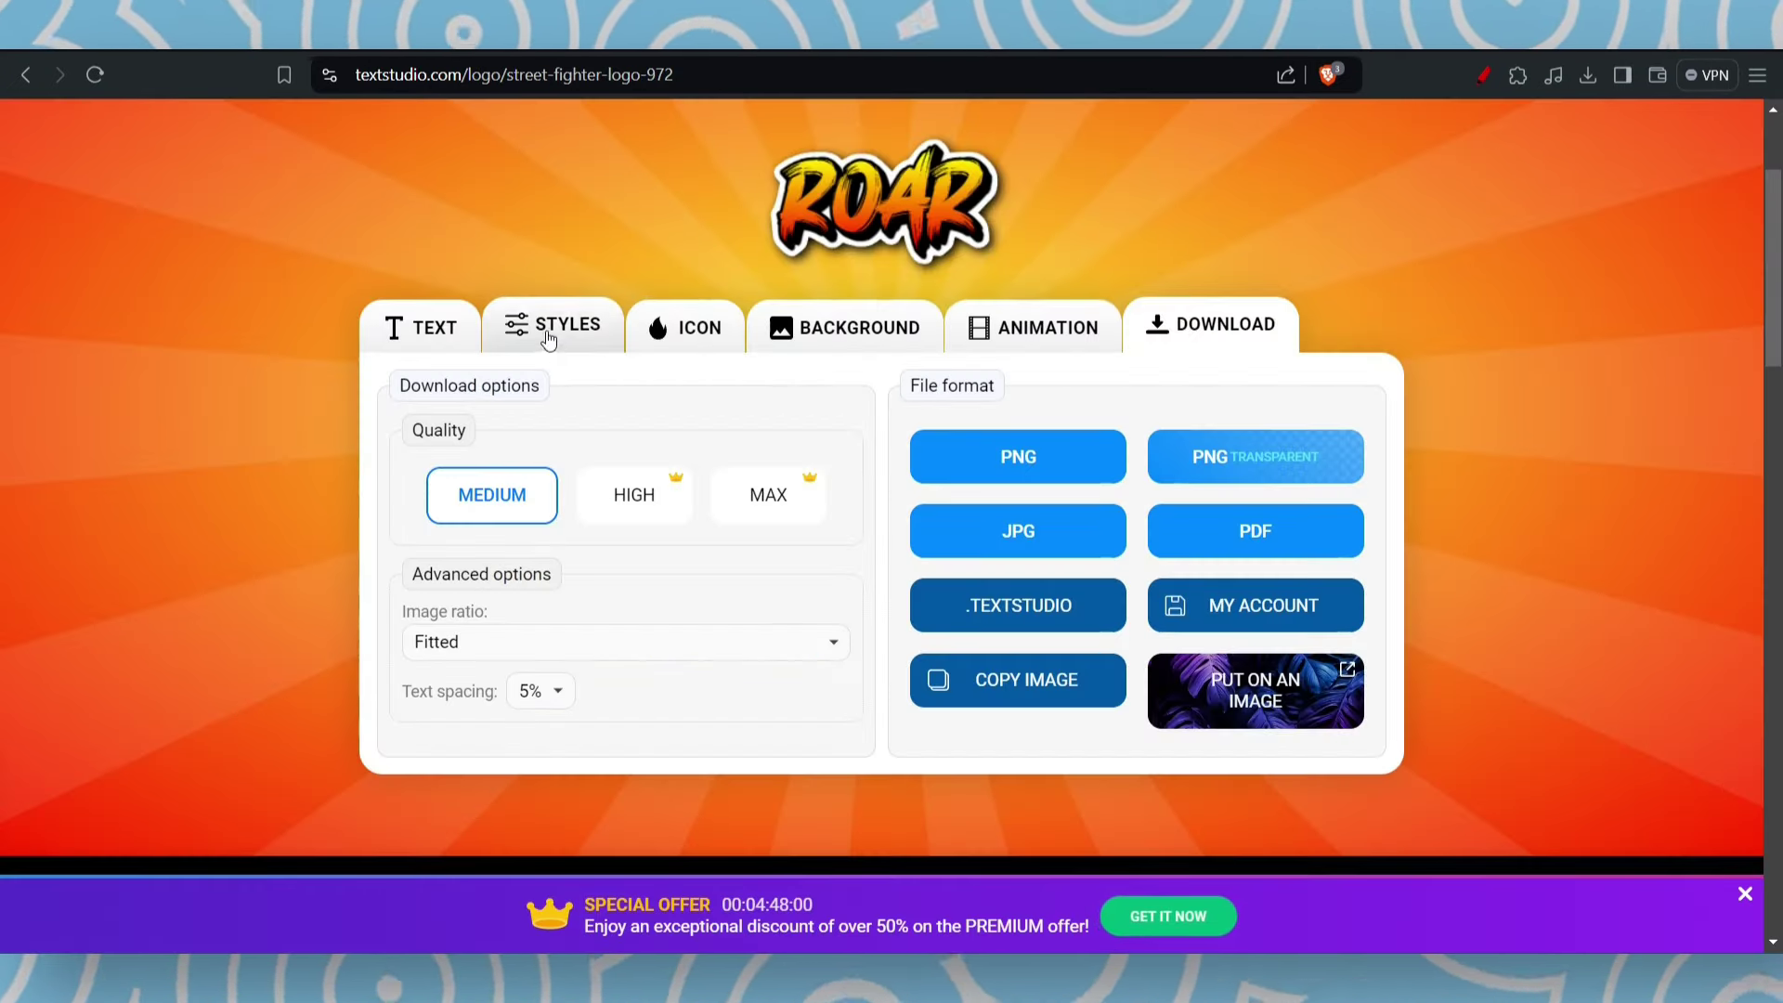
pyautogui.click(688, 340)
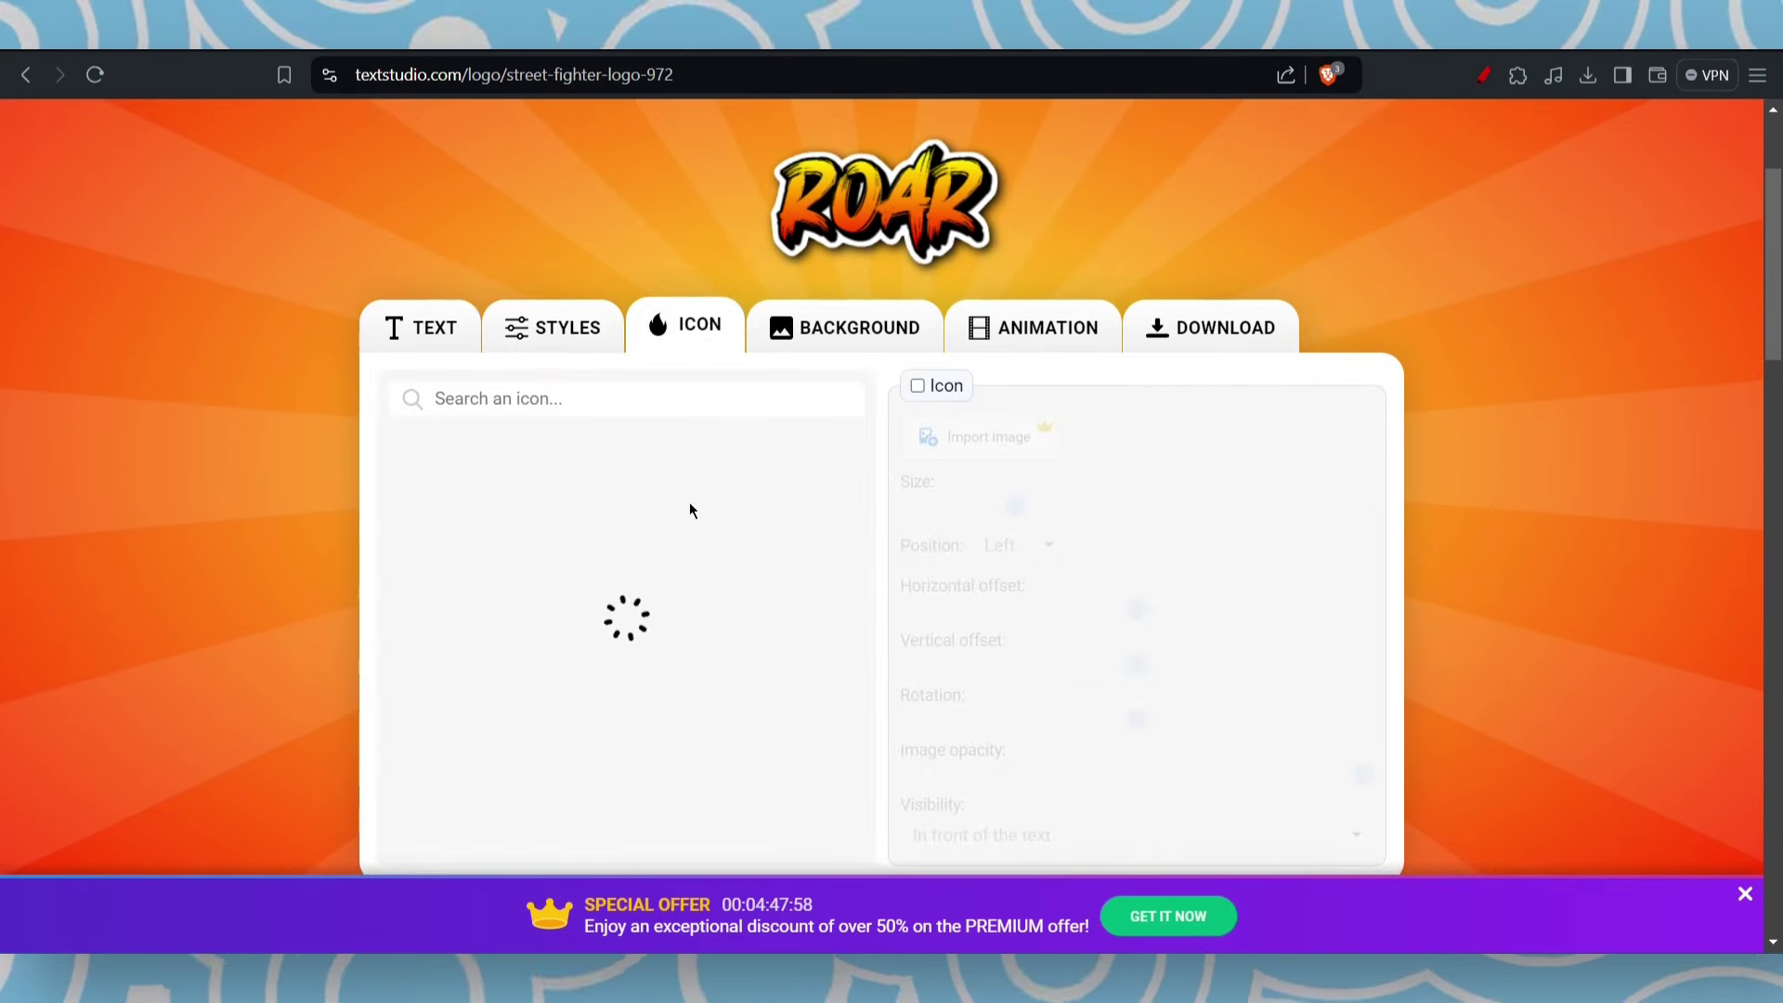
pyautogui.click(891, 333)
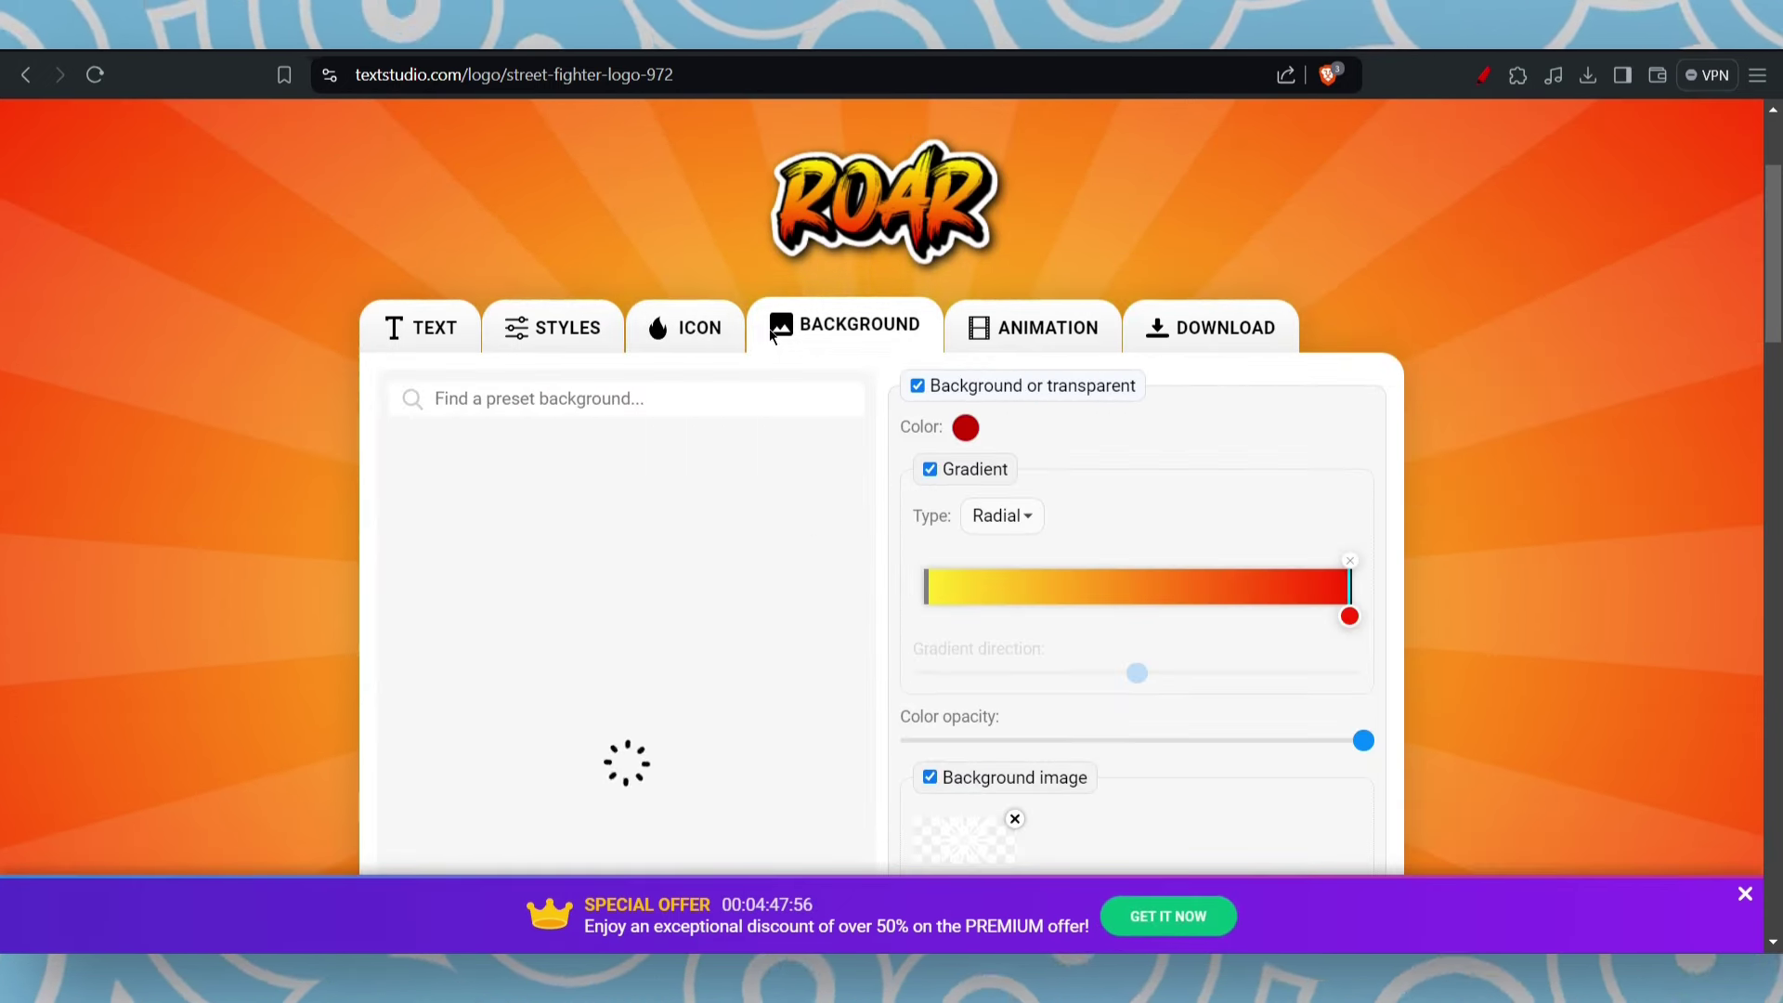
pyautogui.click(470, 340)
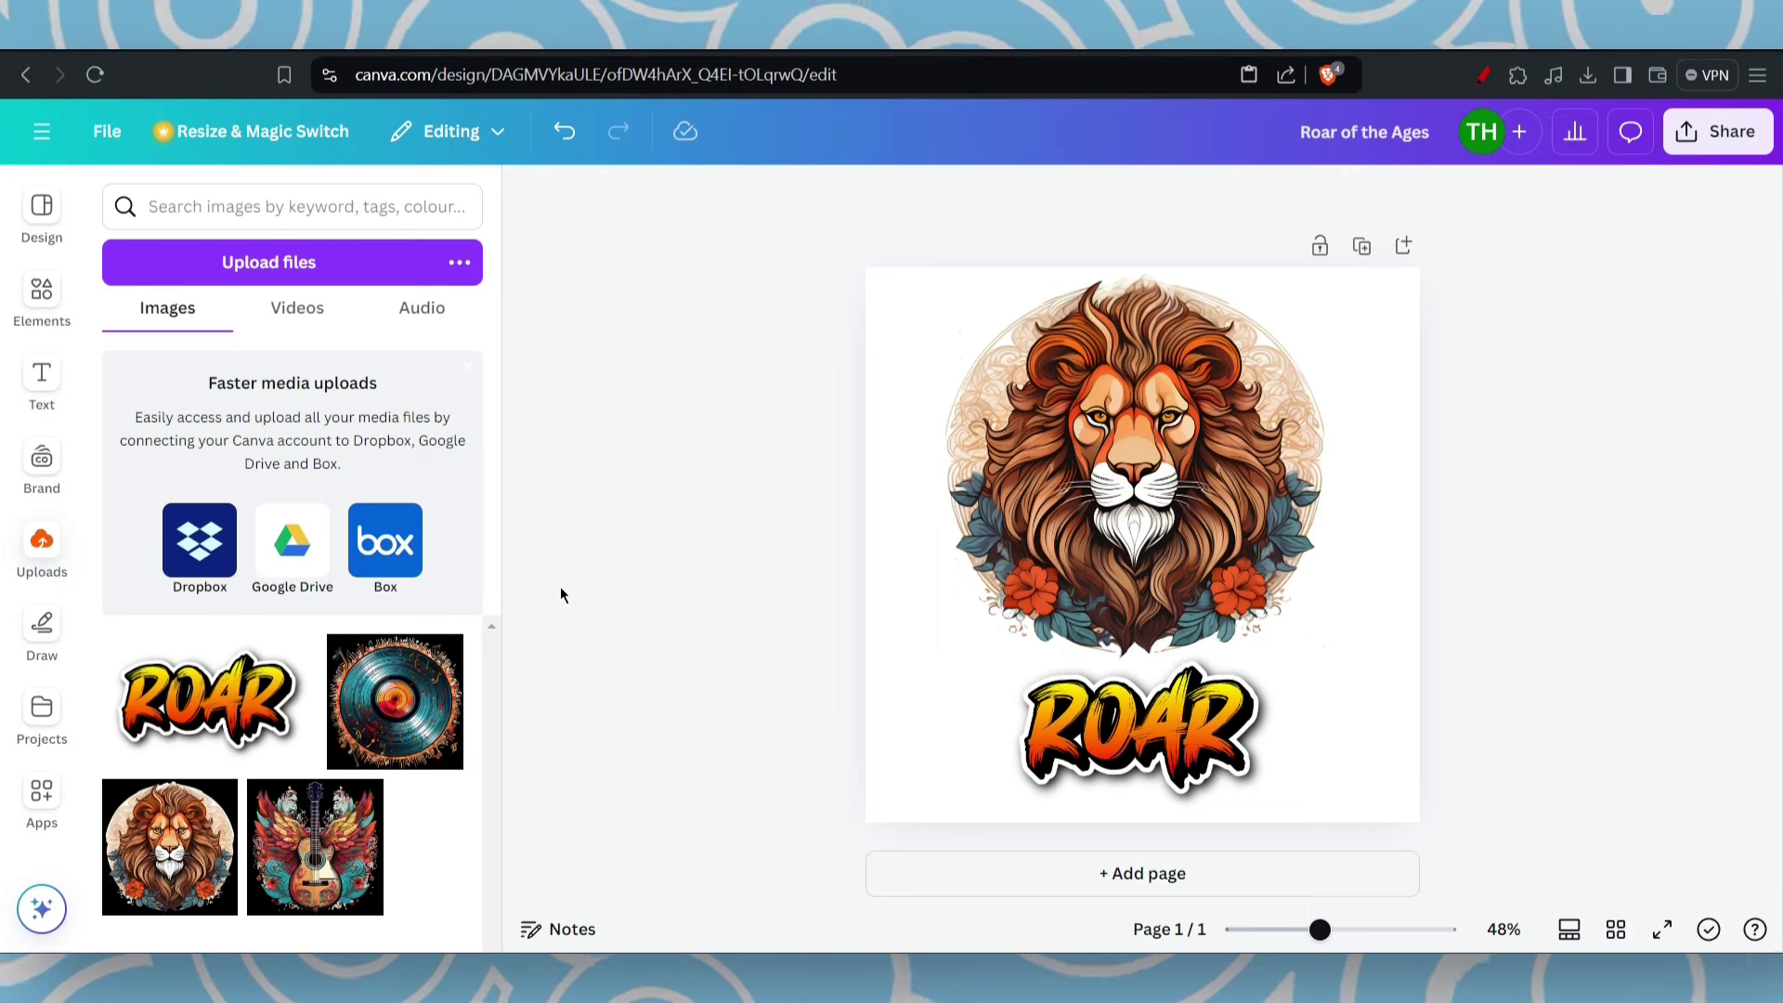
# Switch to Canva and download the lion and ROAR design as a PNG at size 2 with a transparent background.
pyautogui.click(334, 863)
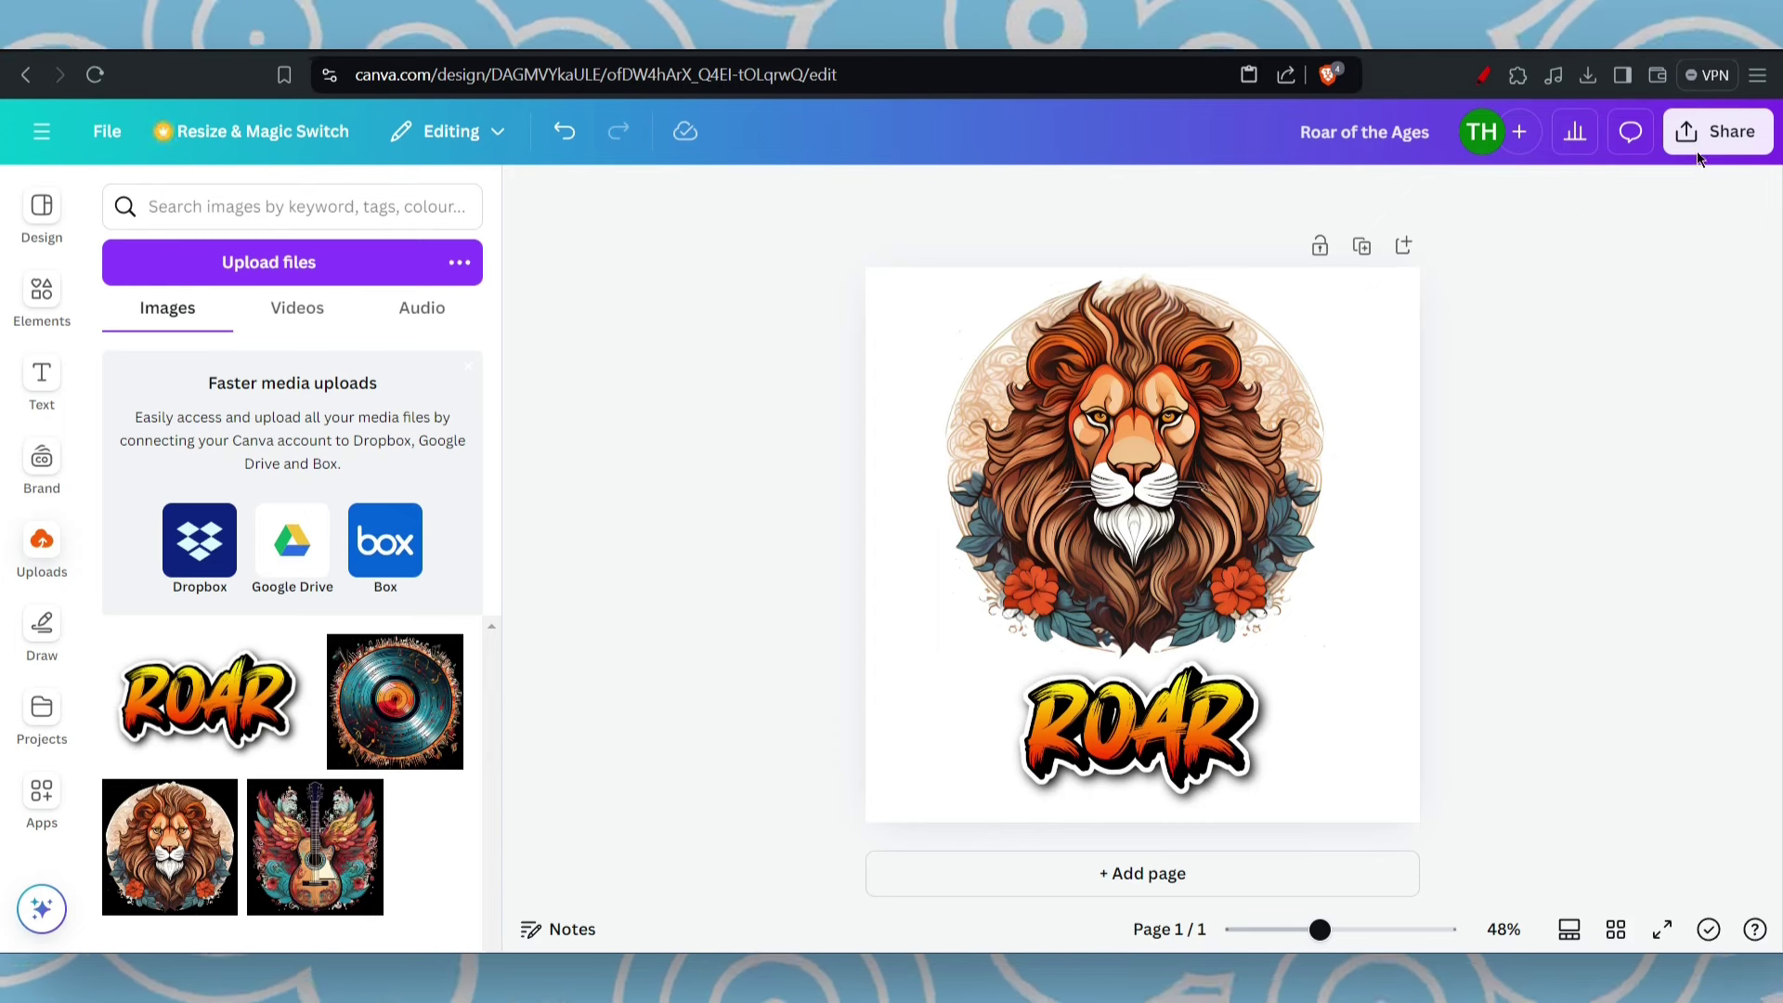
pyautogui.click(1719, 132)
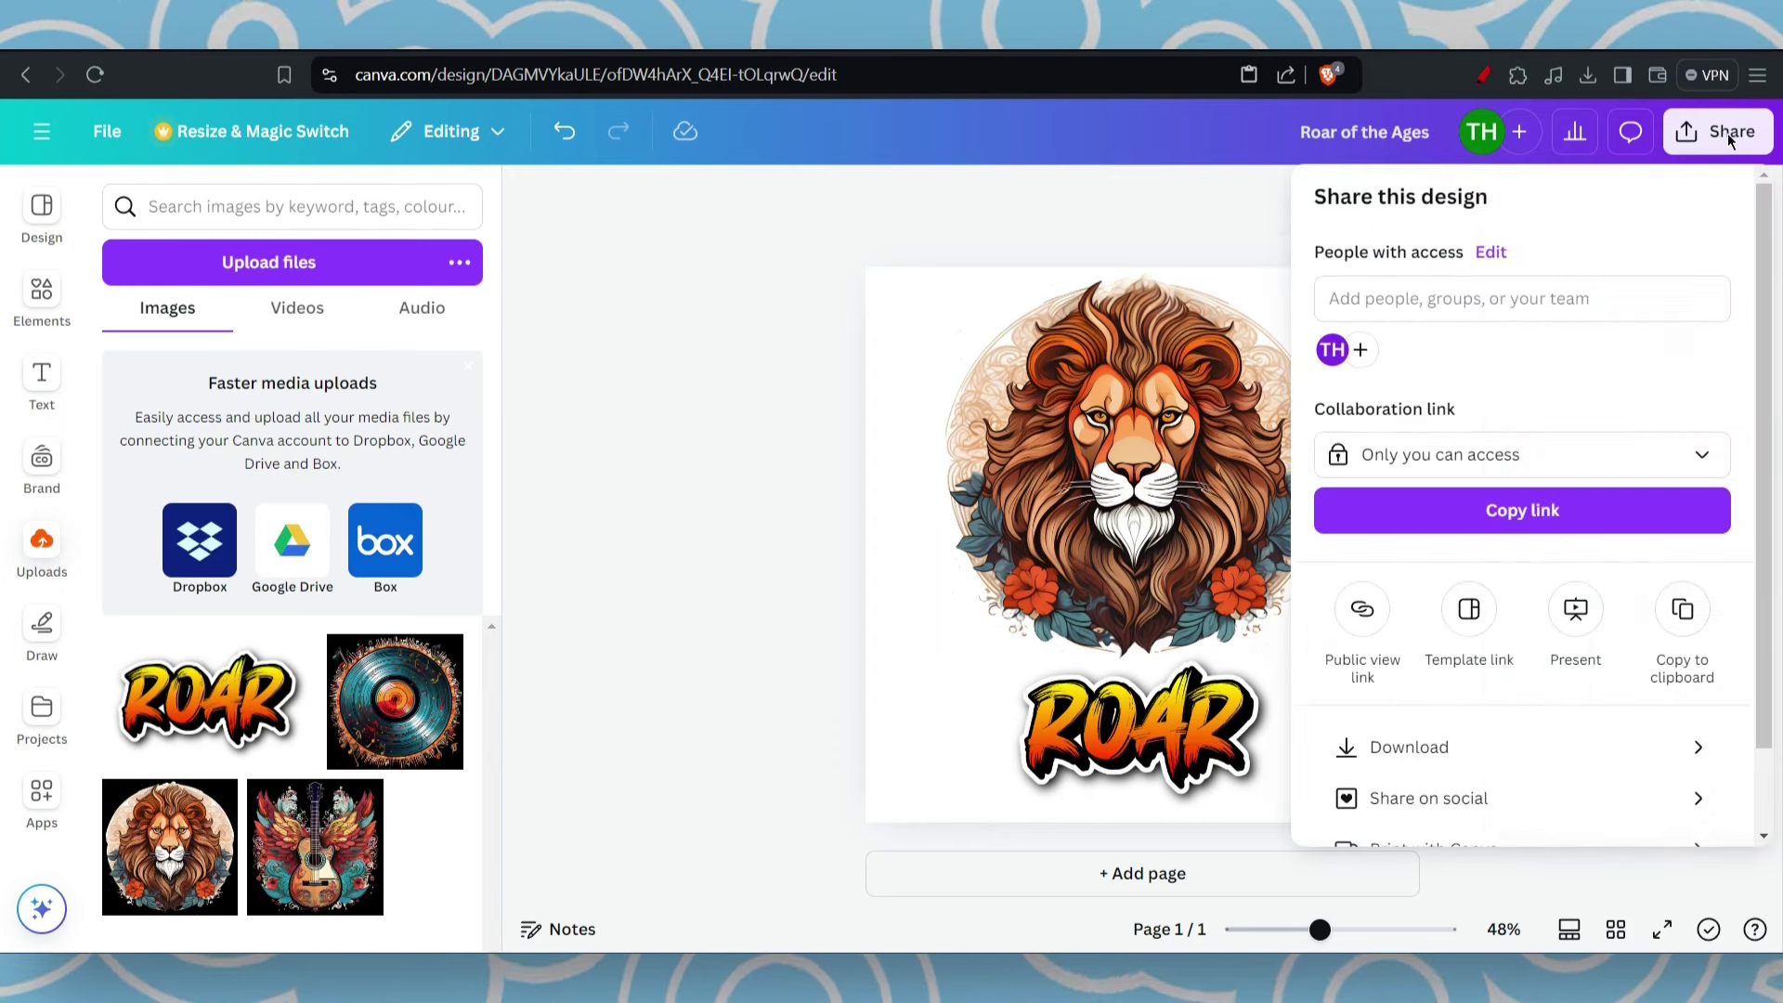
pyautogui.click(1404, 752)
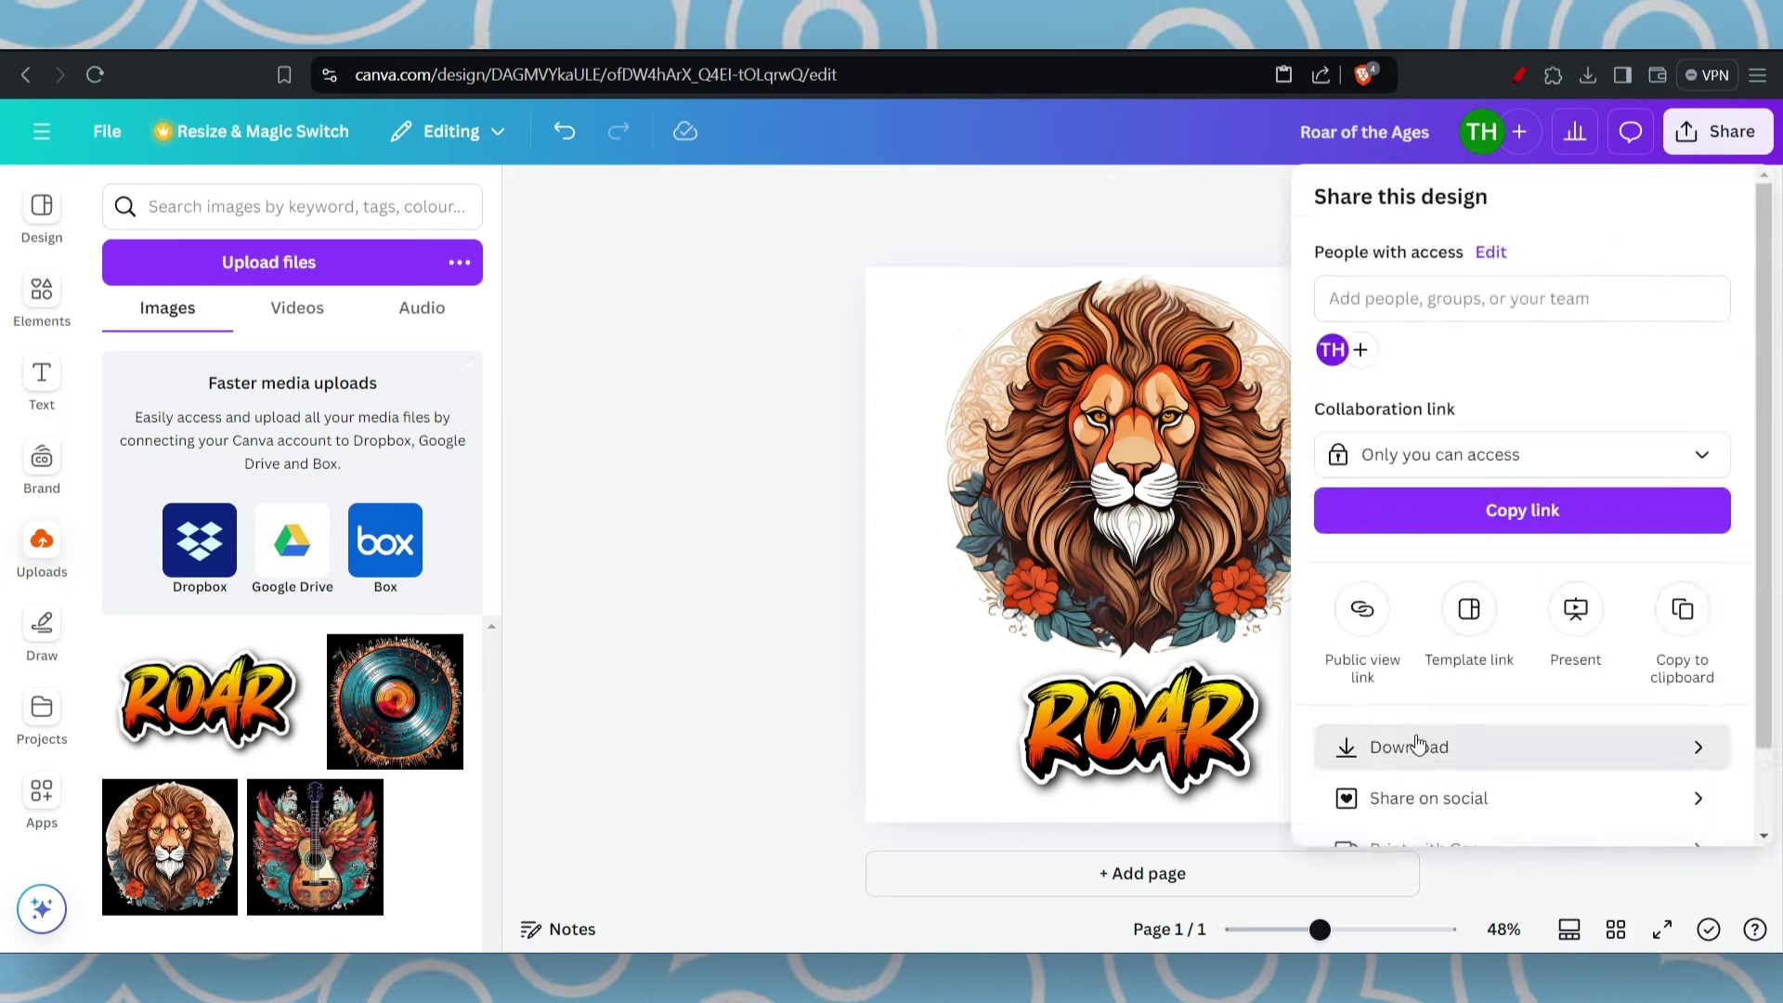
pyautogui.click(1412, 744)
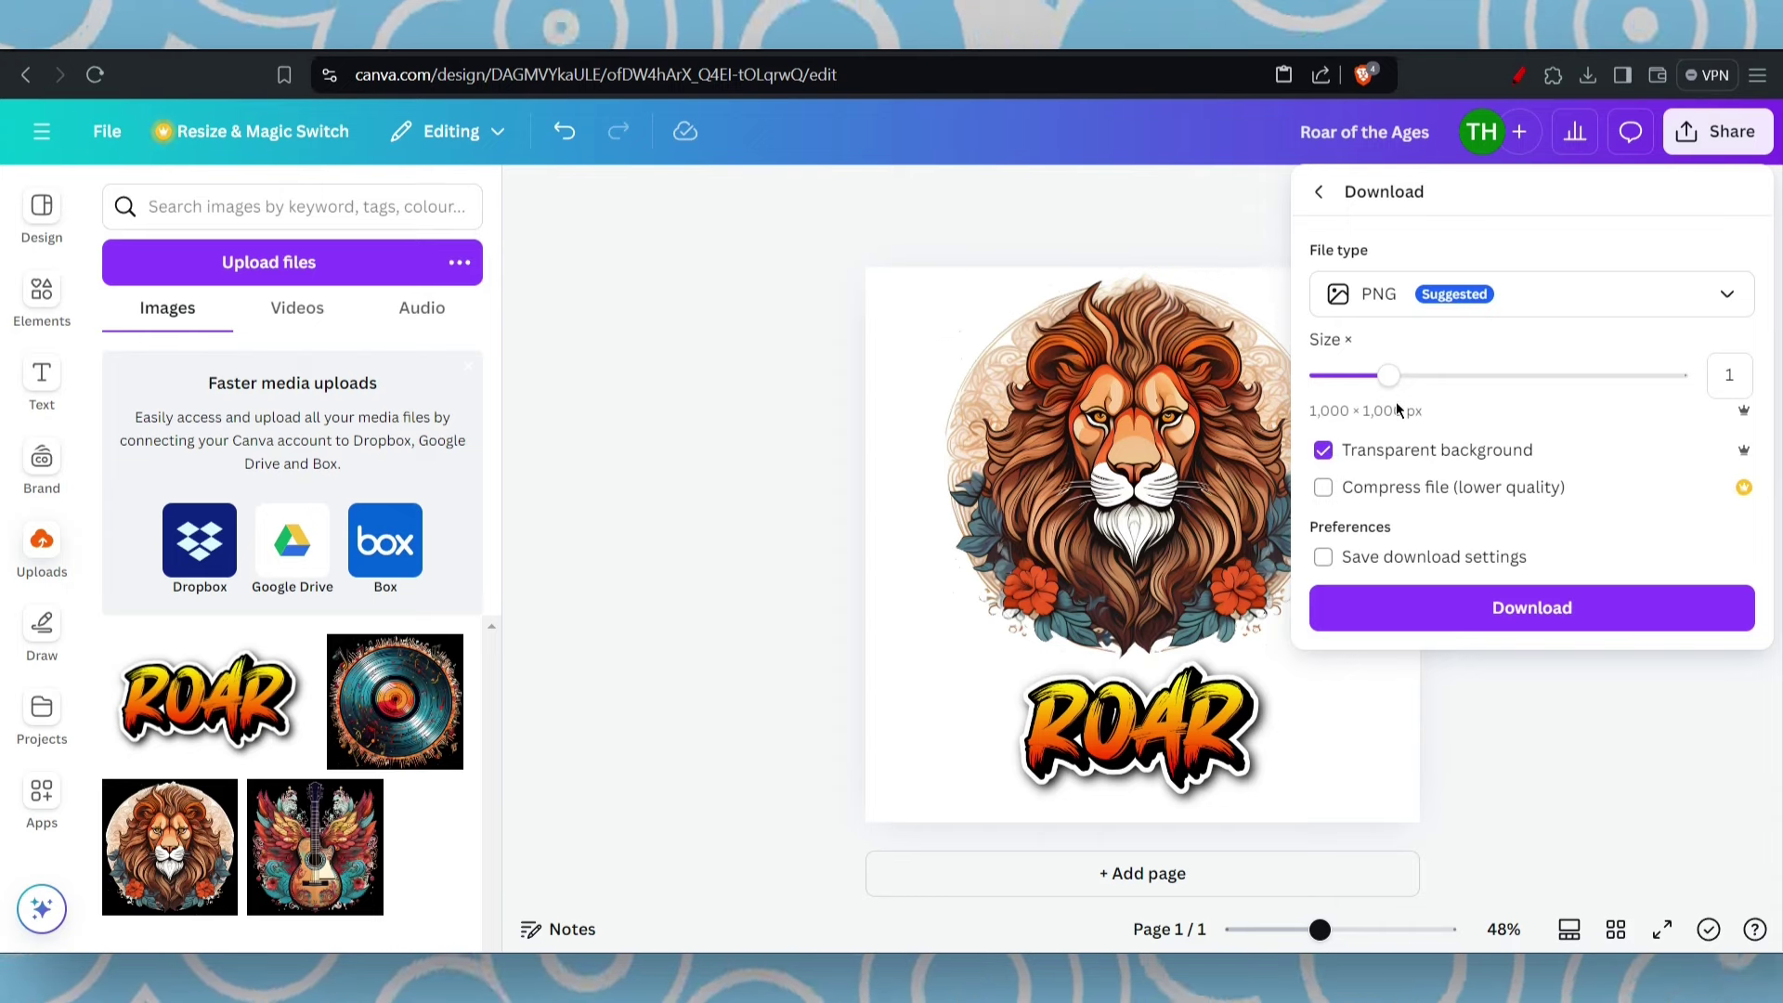
pyautogui.moveTo(1389, 374); pyautogui.dragTo(1528, 376)
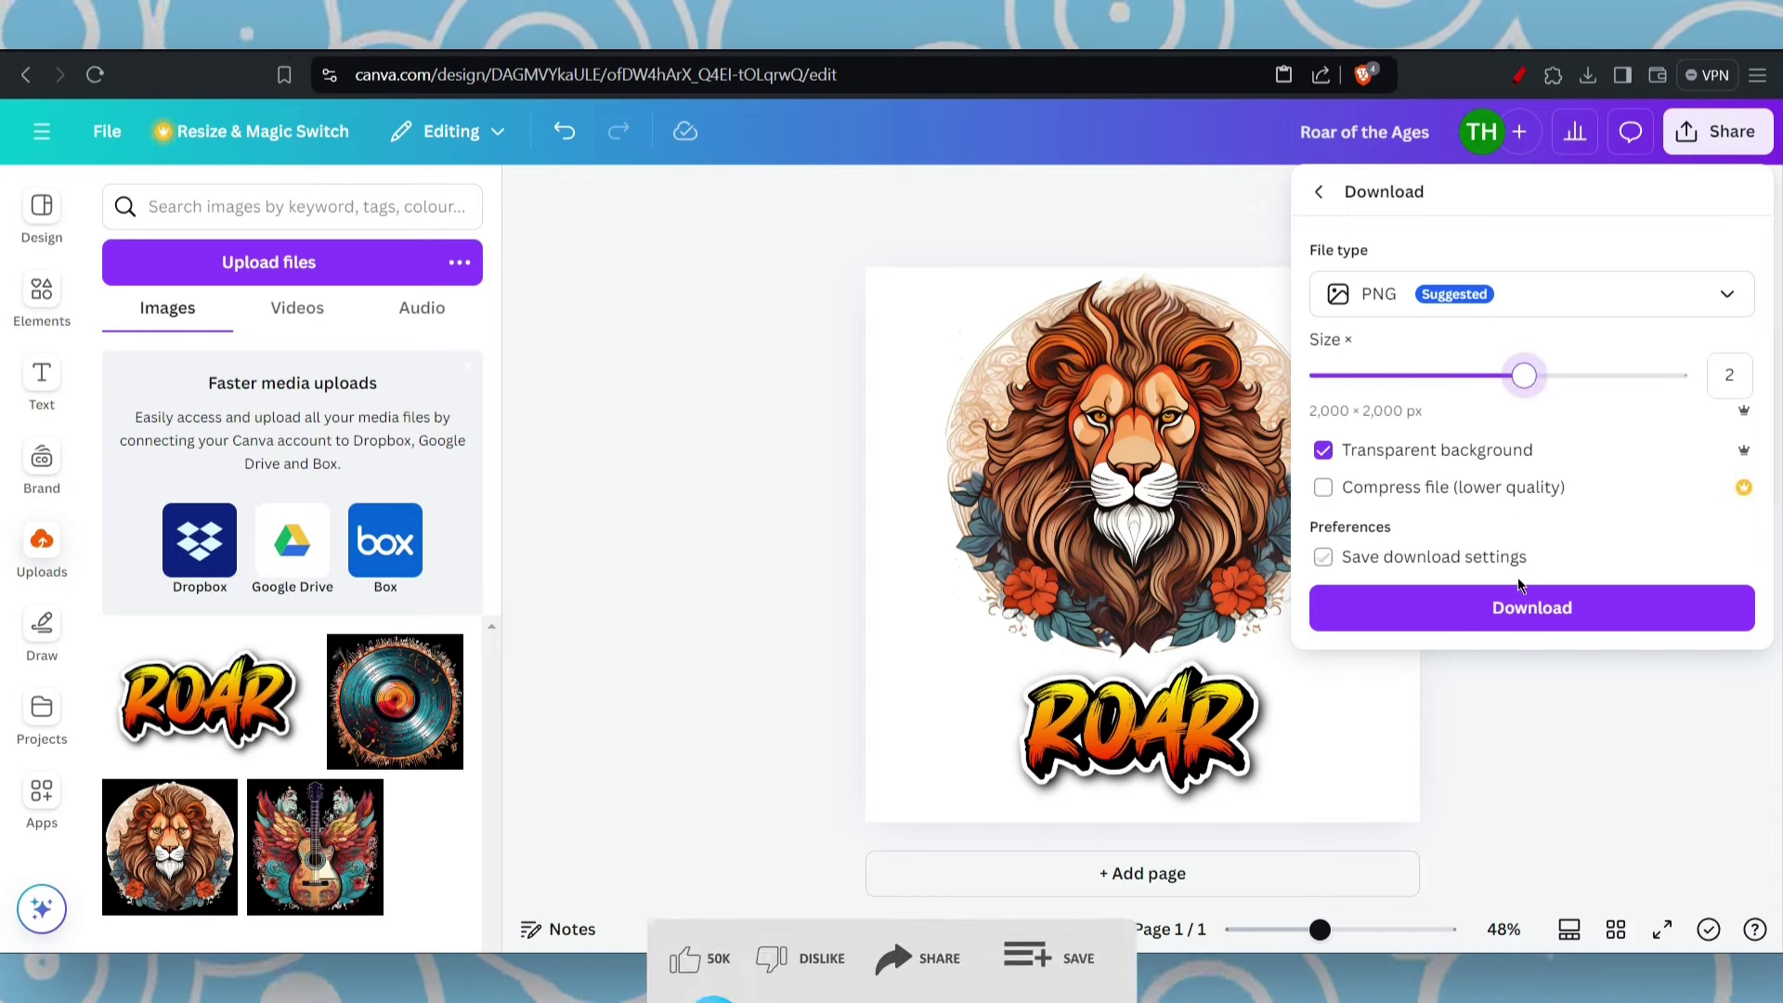
pyautogui.click(1504, 608)
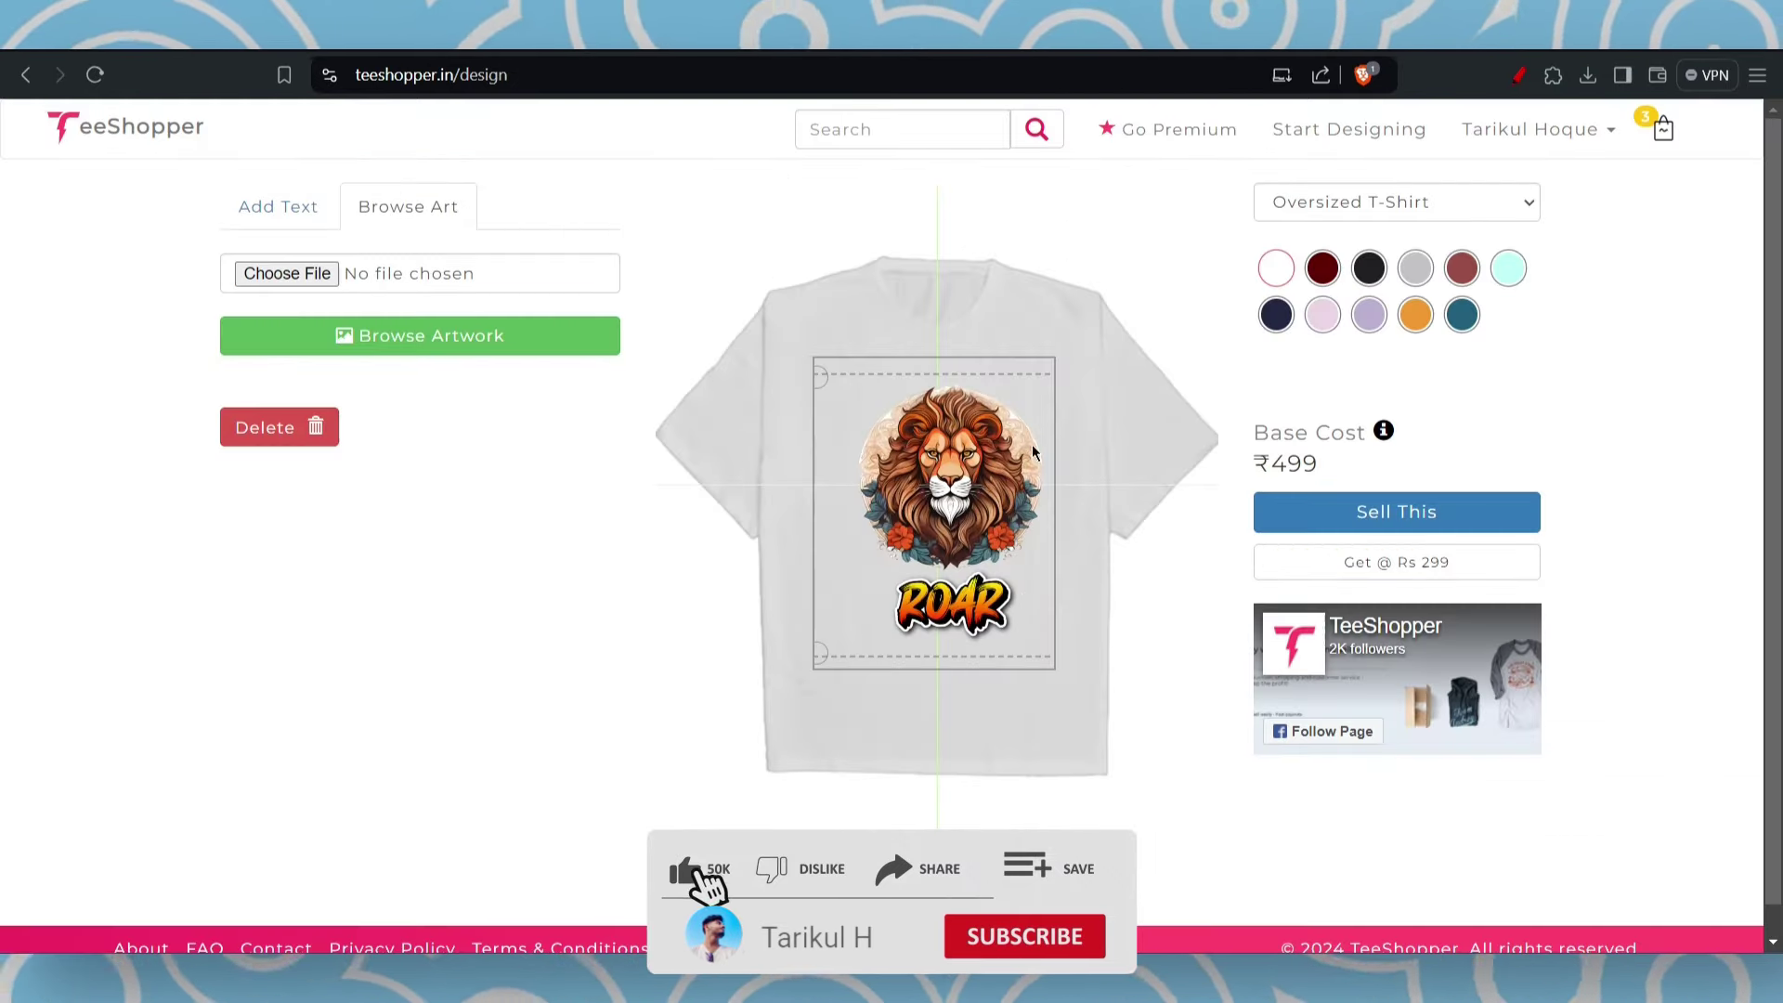
# In TeeShopper, deselect the artwork on the oversized t-shirt and create a sale listing titled "mmnmn".
pyautogui.click(1027, 771)
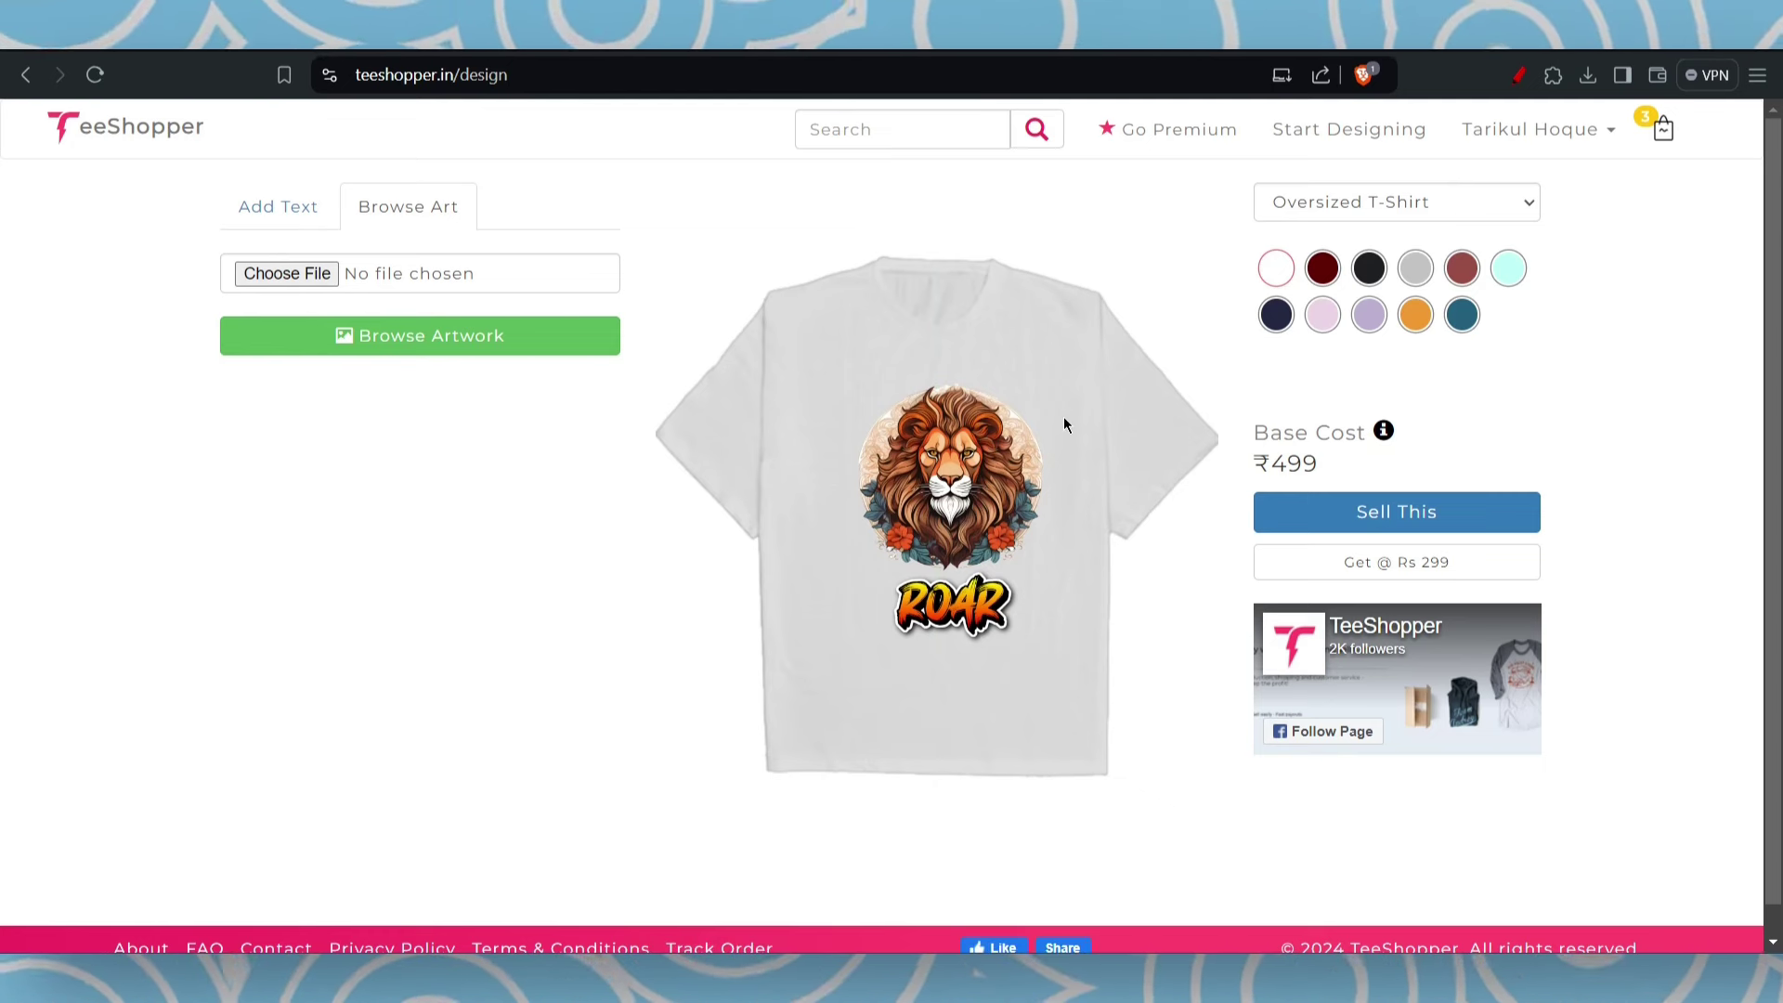
pyautogui.click(1417, 508)
pyautogui.click(994, 265)
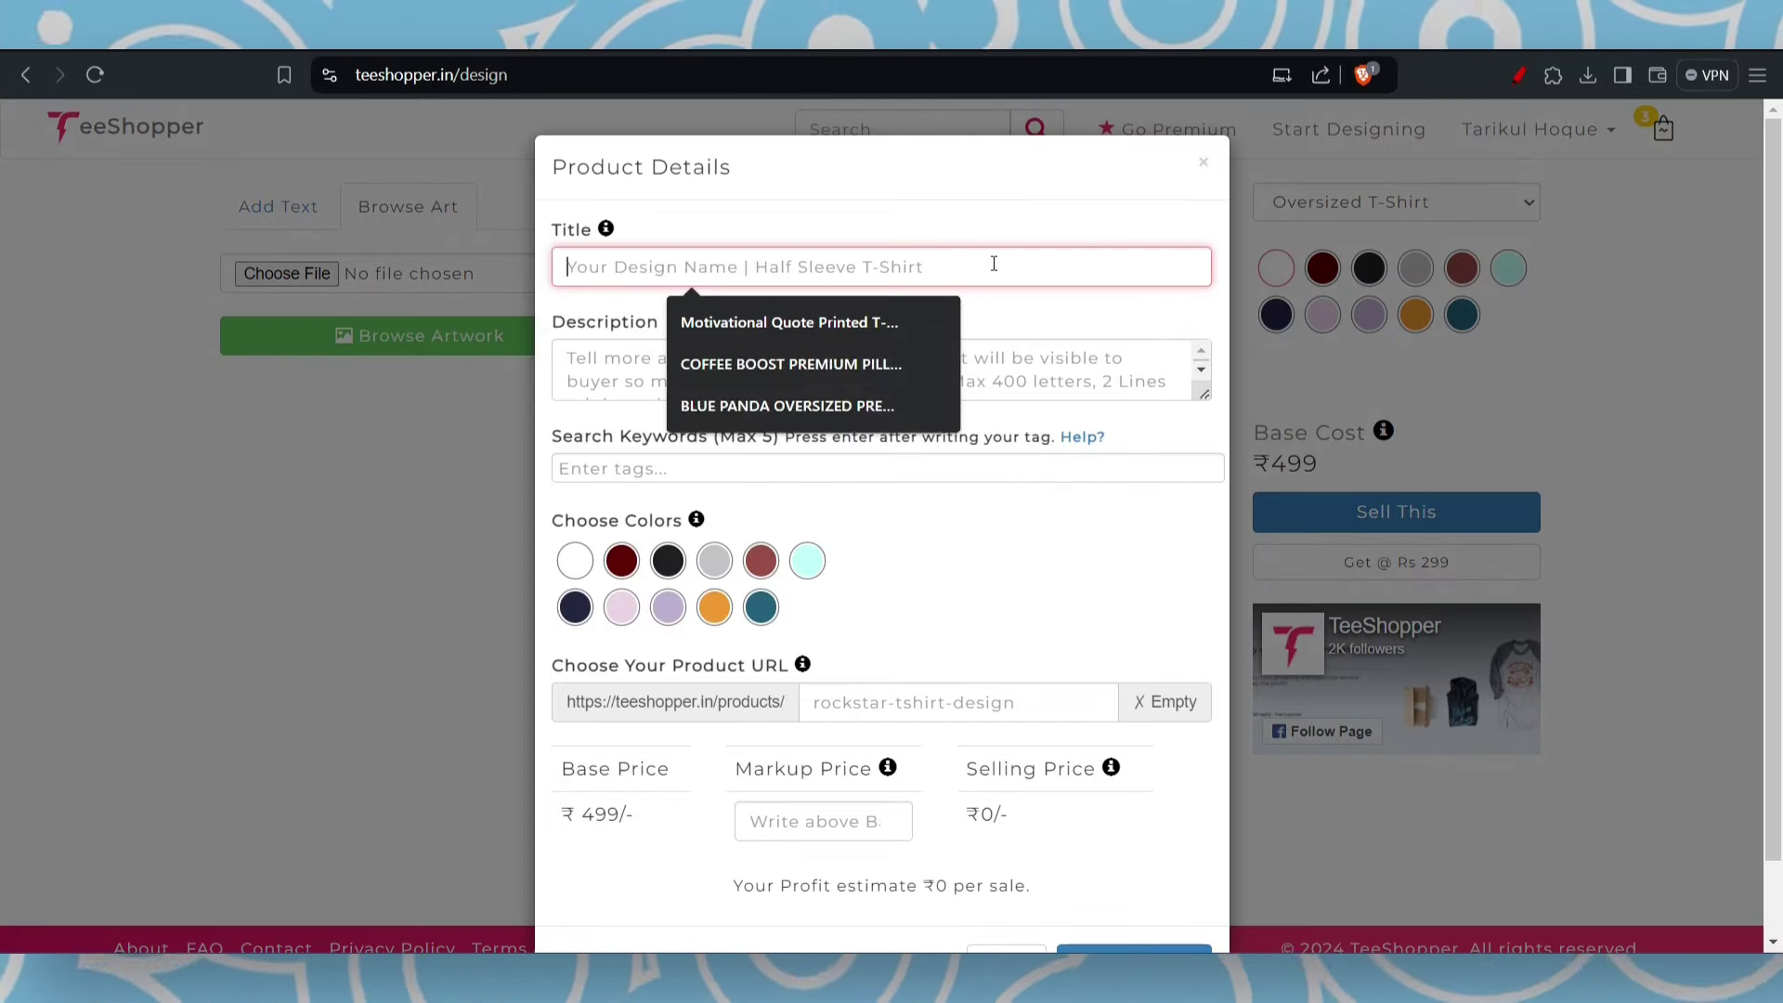
pyautogui.write('mmnmn')
pyautogui.click(862, 351)
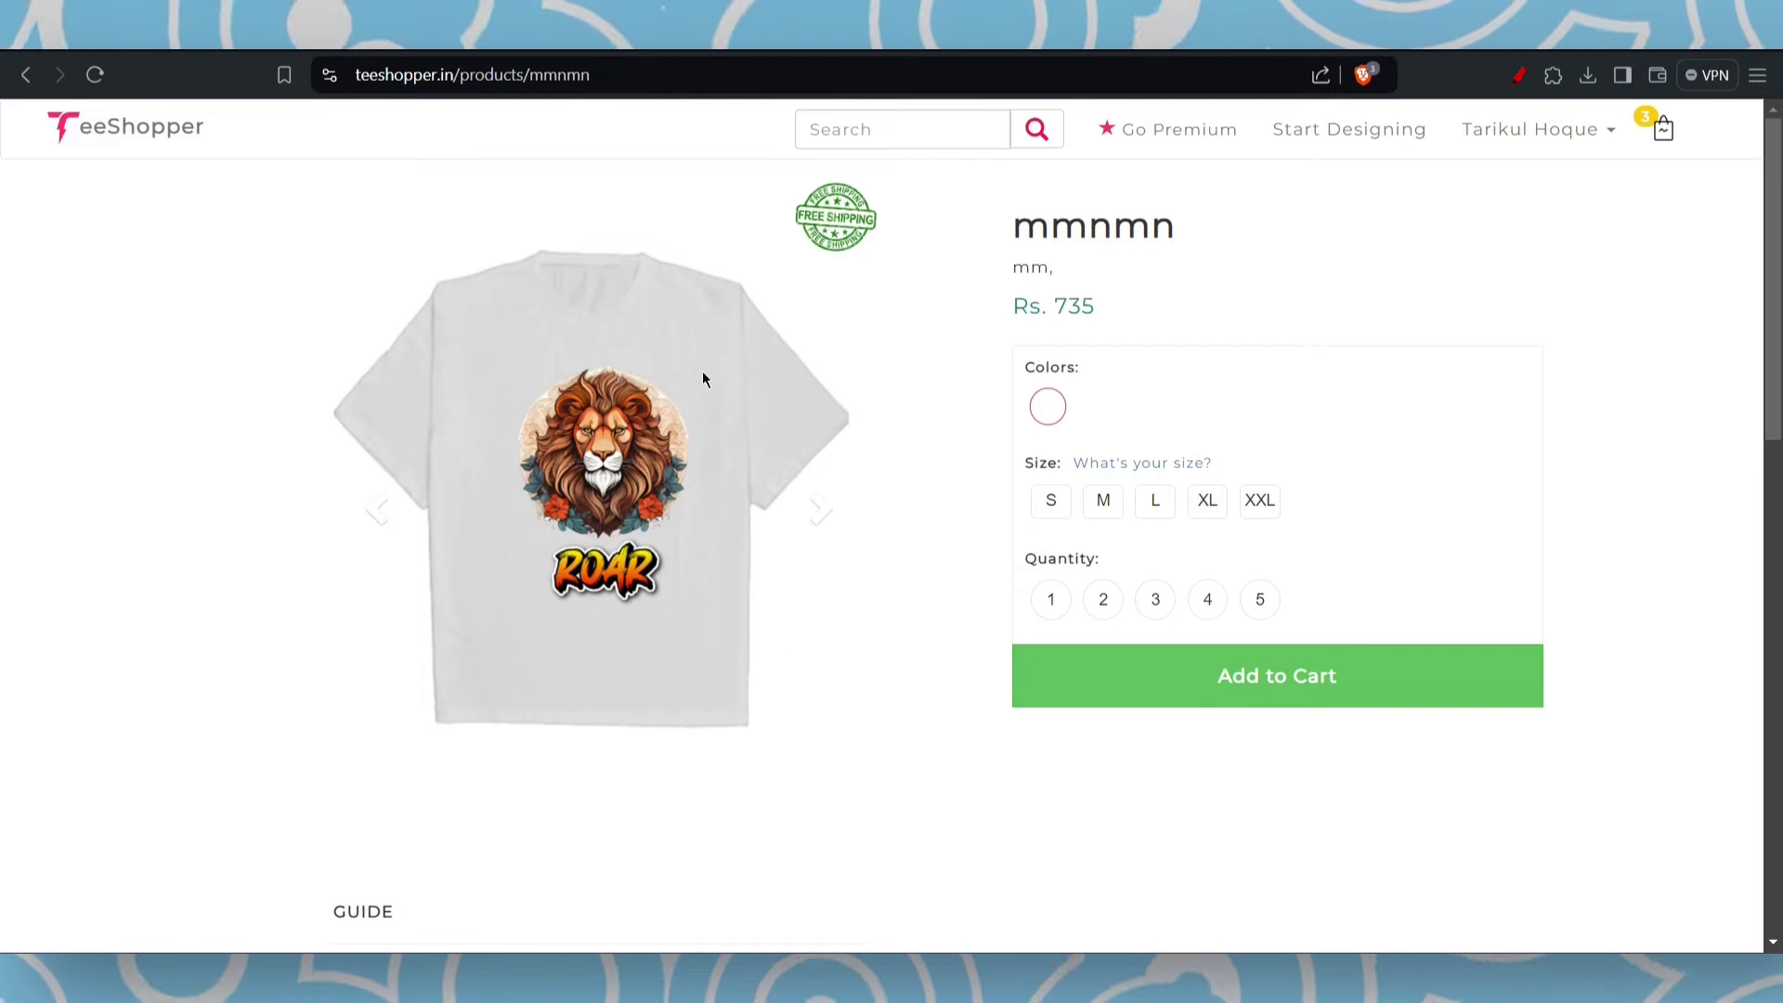
# Examine the back and front images of the t-shirt on its product page.
pyautogui.click(821, 520)
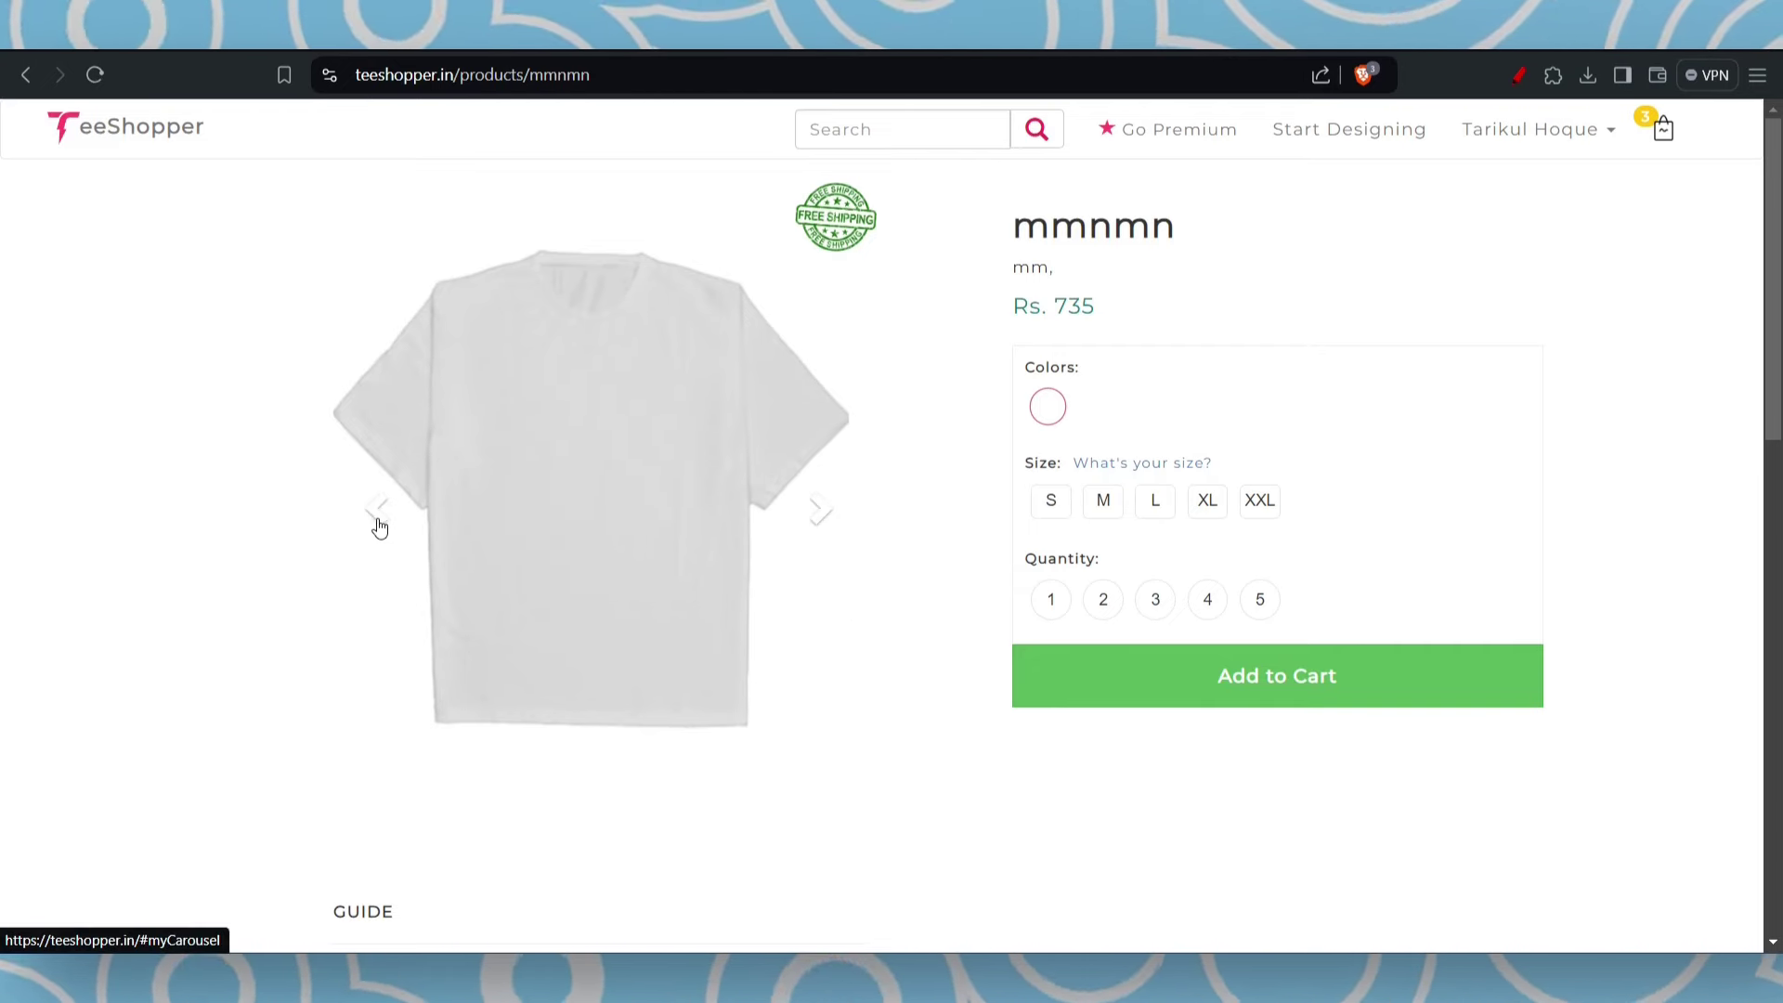
pyautogui.click(378, 510)
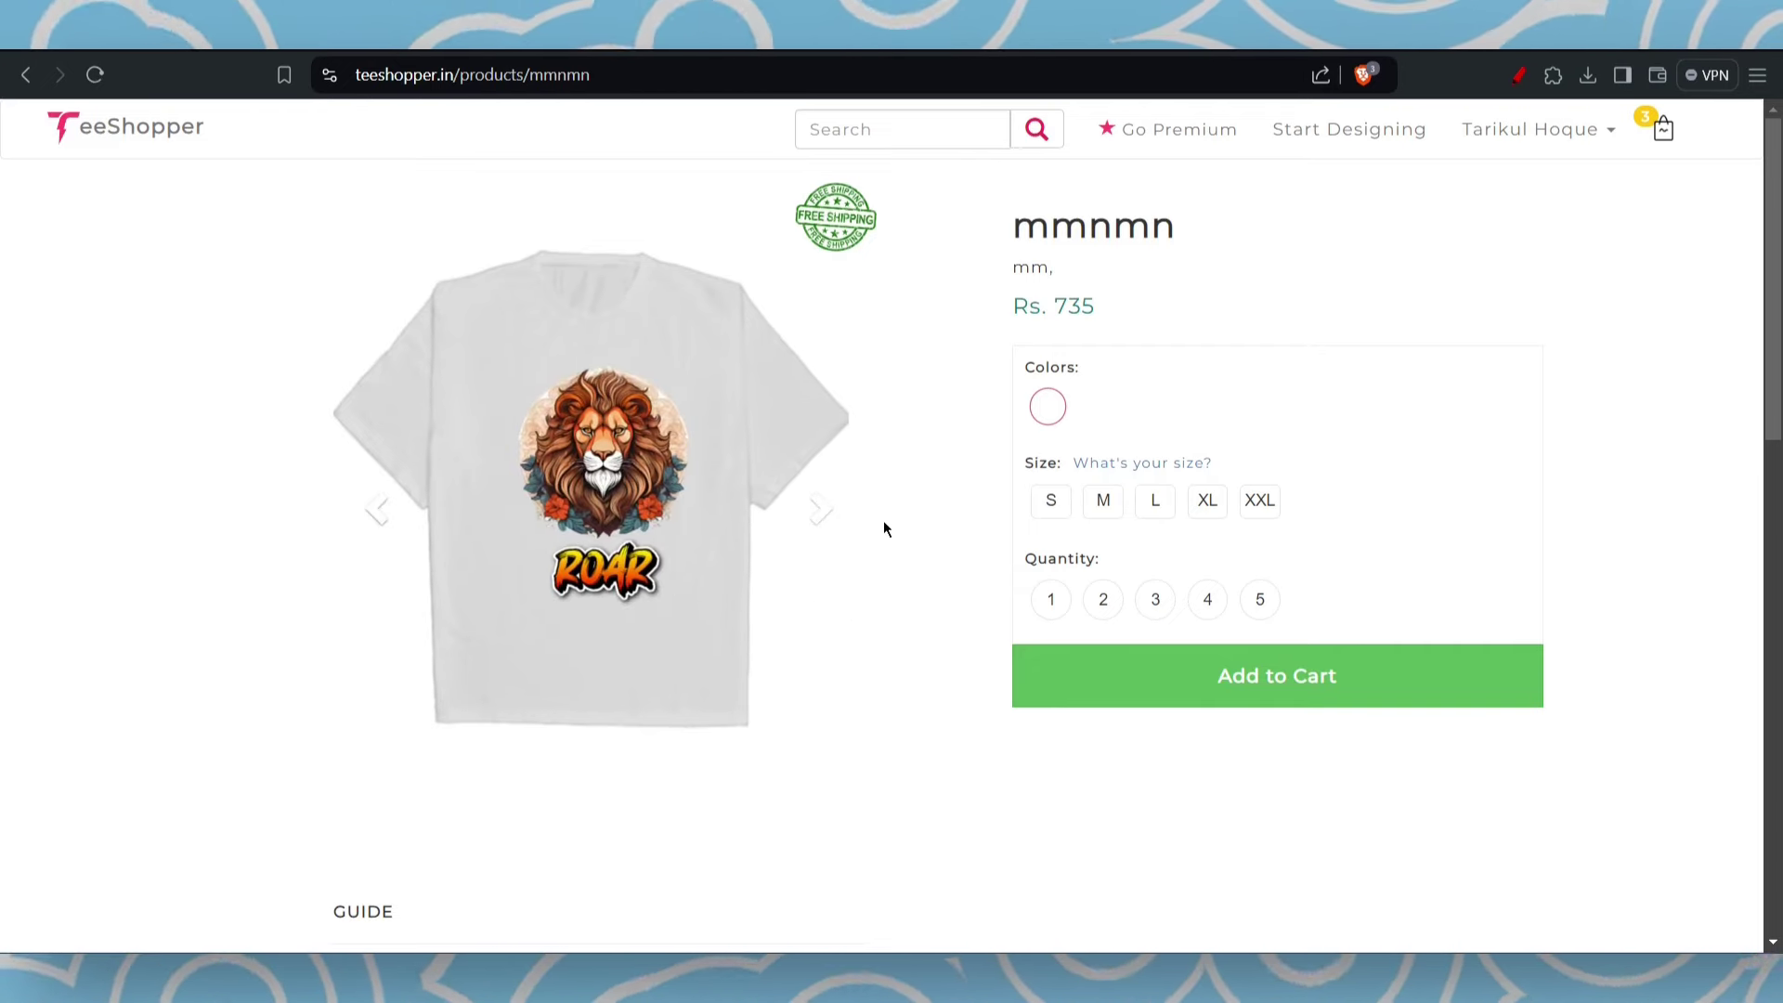